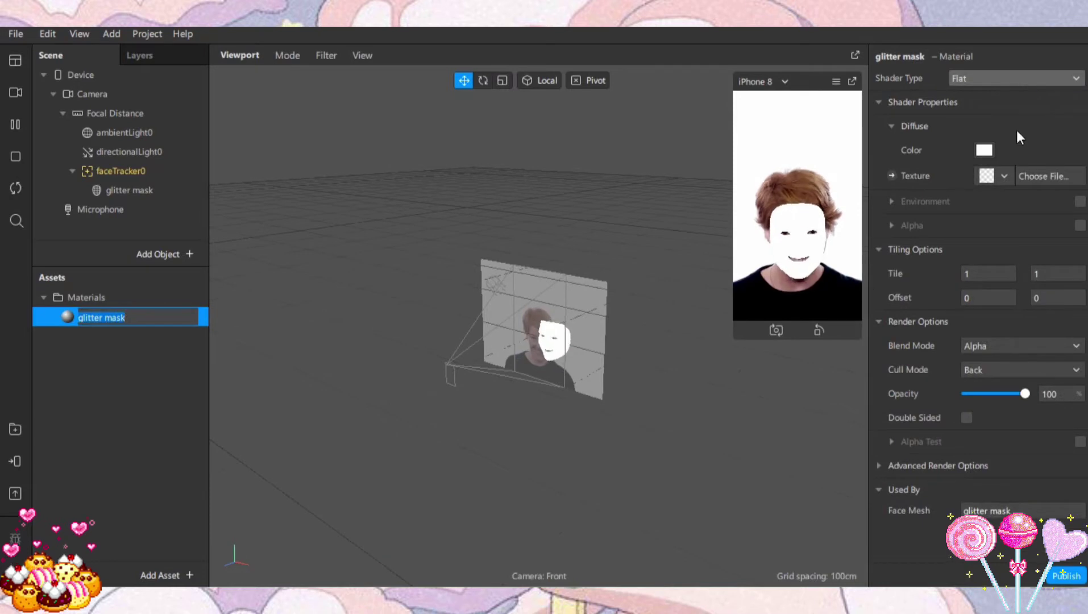
- Import glitter face mask.png from the Glitter Face Mask folder as the glitter mask material's diffuse texture
left_click(1003, 176)
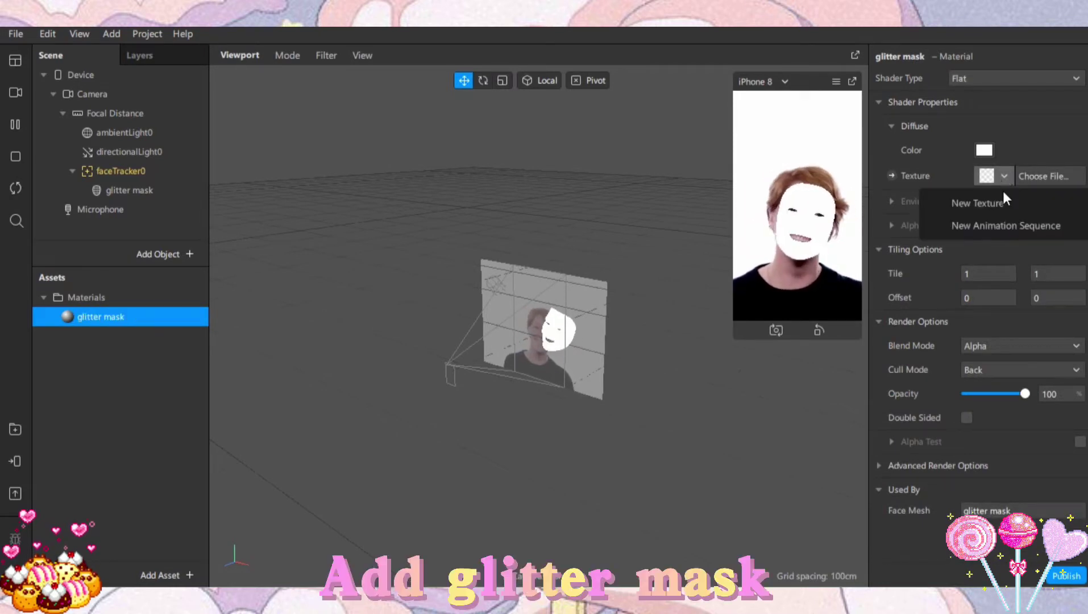
left_click(1007, 200)
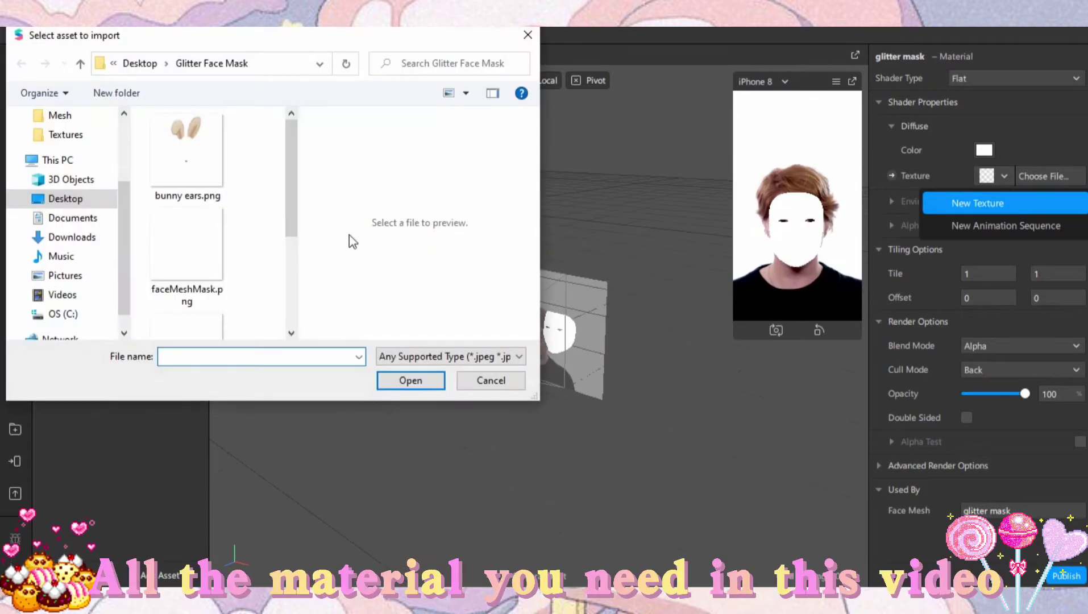
scroll(232, 231, "down", 3)
left_click(186, 193)
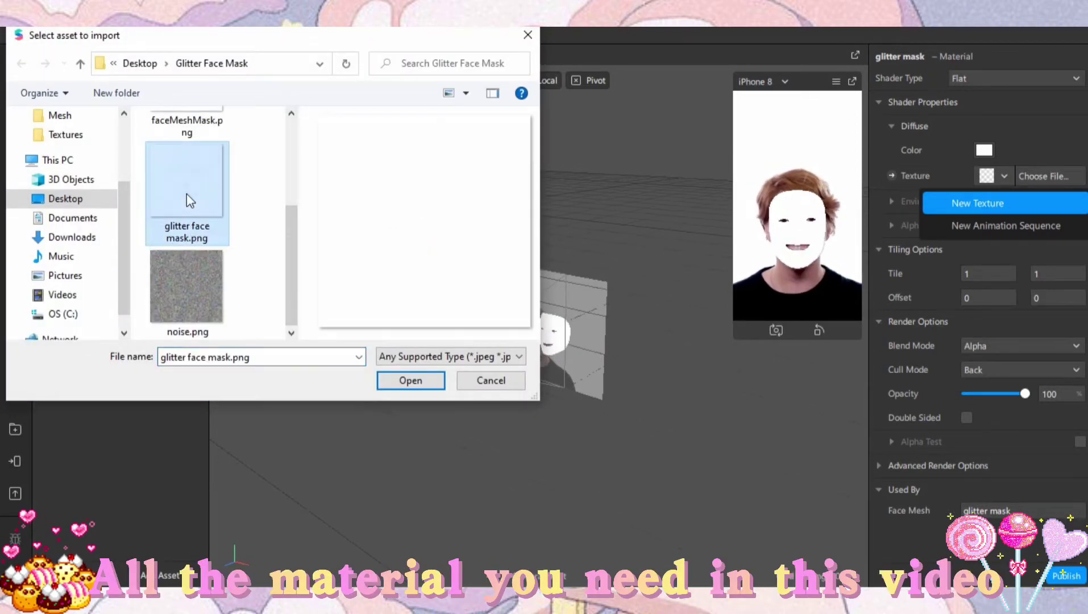
scroll(201, 287, "up", 2)
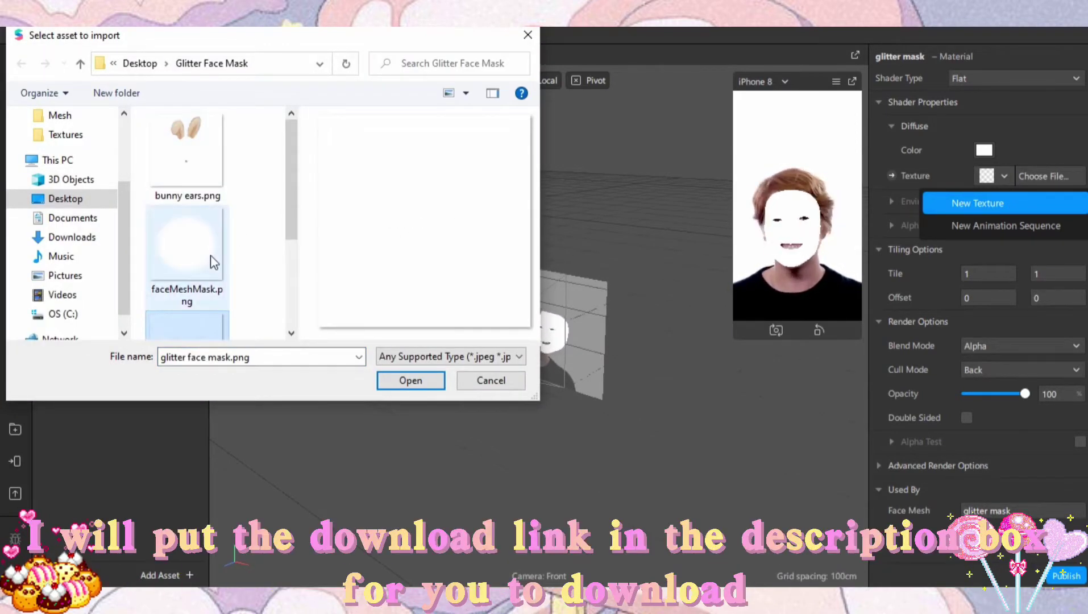
scroll(216, 261, "down", 2)
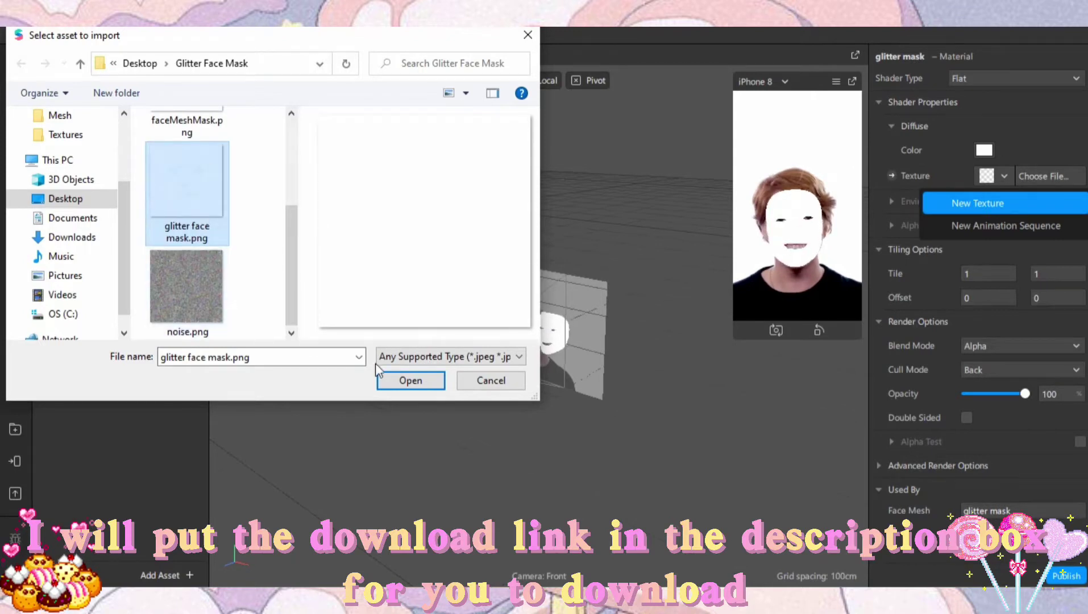
left_click(407, 381)
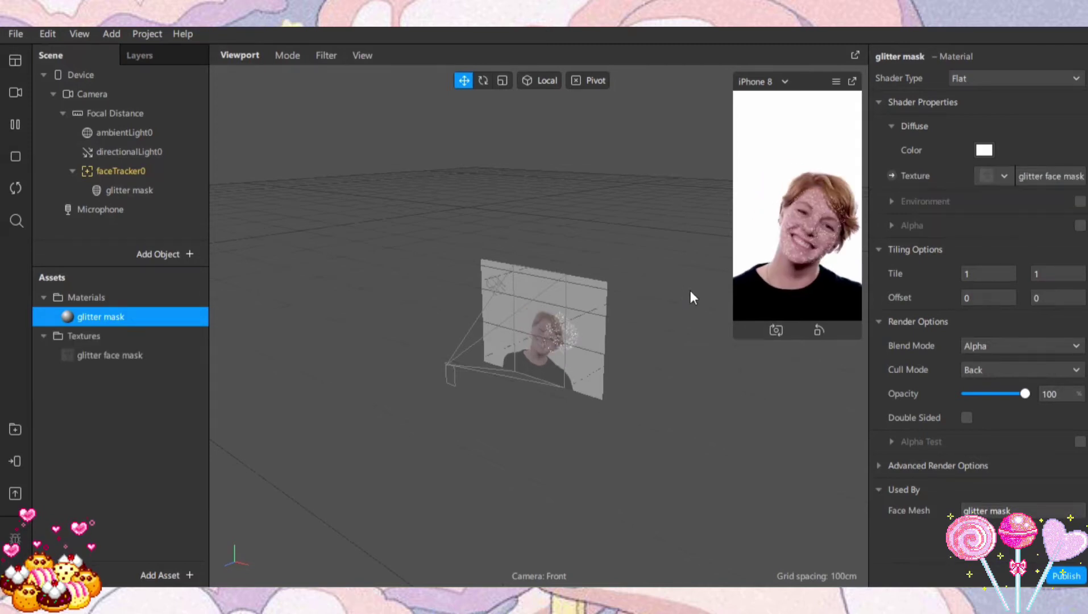
- Enlarge the device preview and turn off Use Depth Test for the glitter mask material
left_click_drag(739, 286, 603, 286)
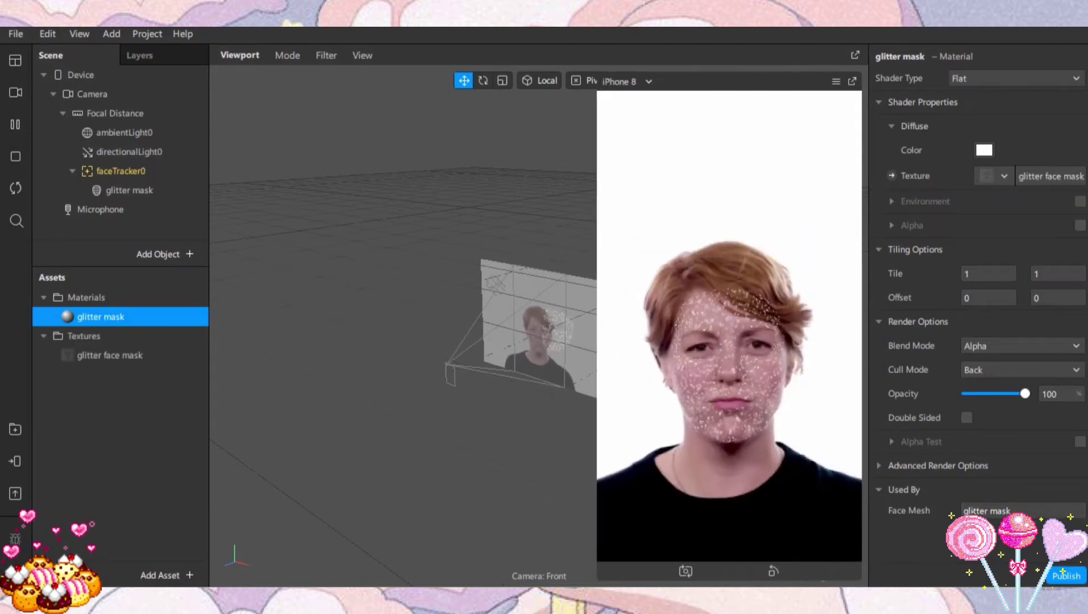
left_click(881, 469)
left_click(967, 513)
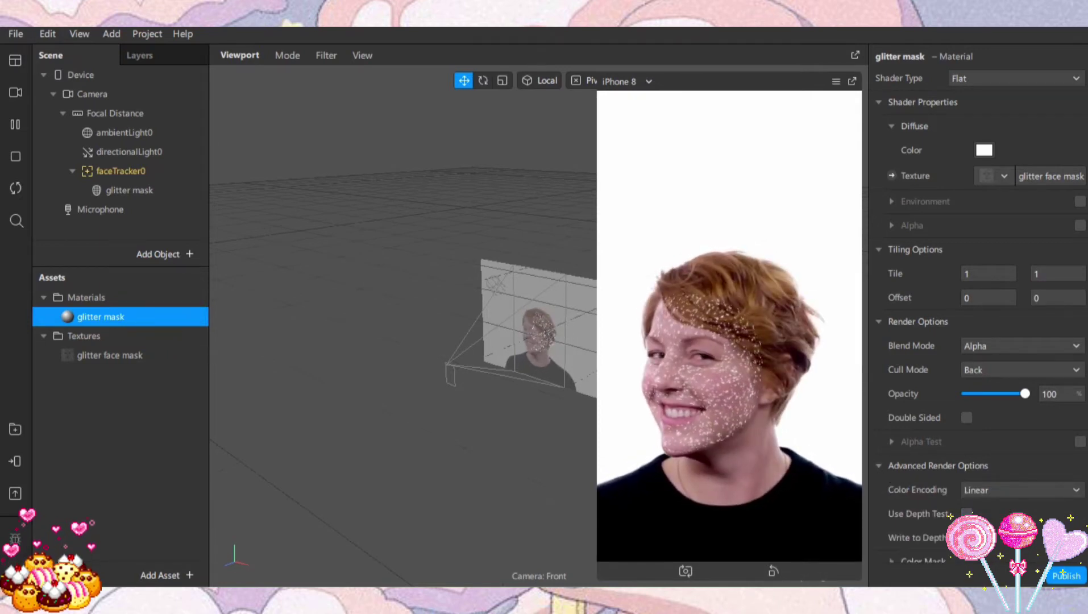
left_click(885, 468)
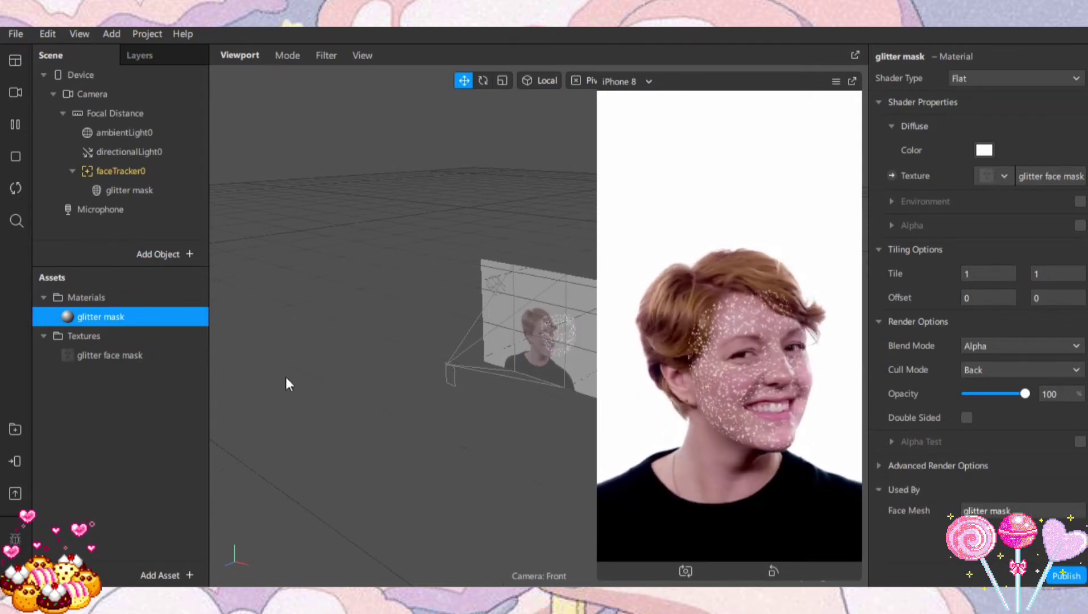
- Set the glitter face mask texture's compression to None for iOS, Android and Older Android
left_click(160, 355)
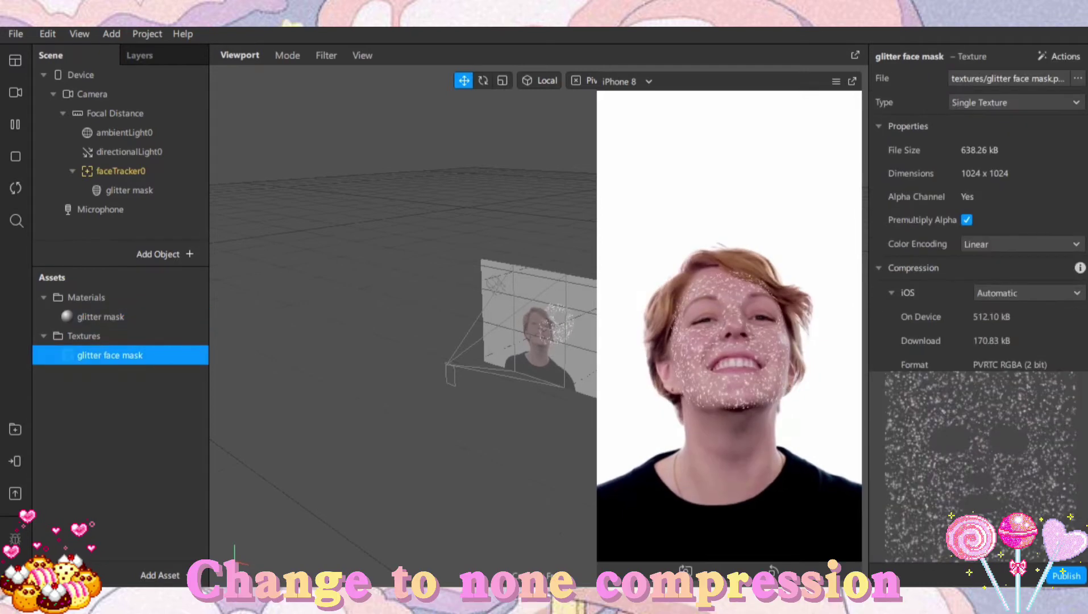
left_click(1049, 294)
left_click(1052, 322)
scroll(1052, 322, "down", 5)
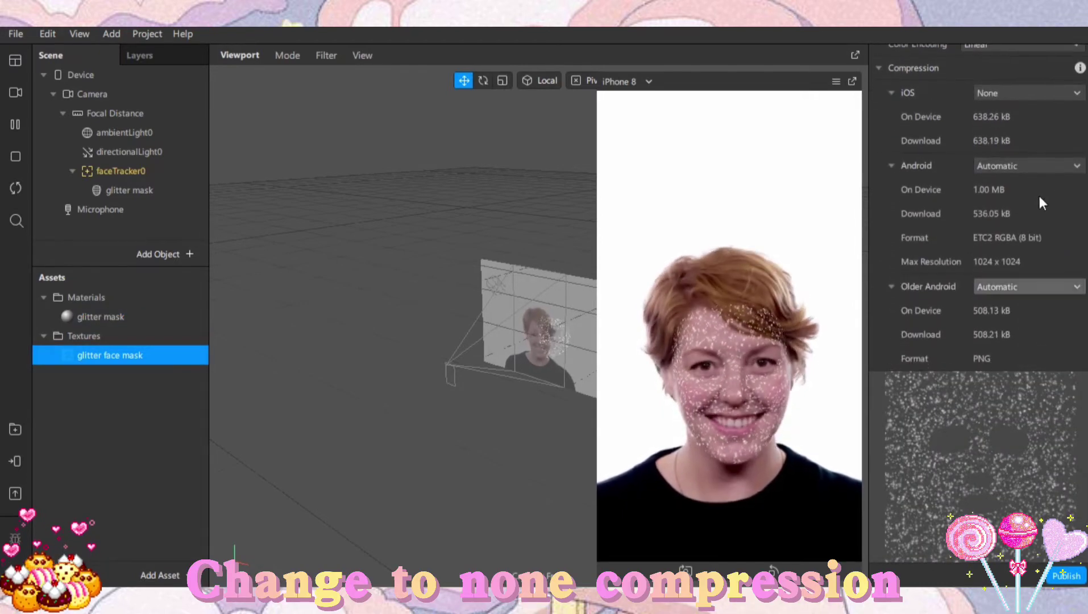
left_click(1042, 165)
left_click(1052, 202)
left_click(1040, 239)
left_click(1045, 275)
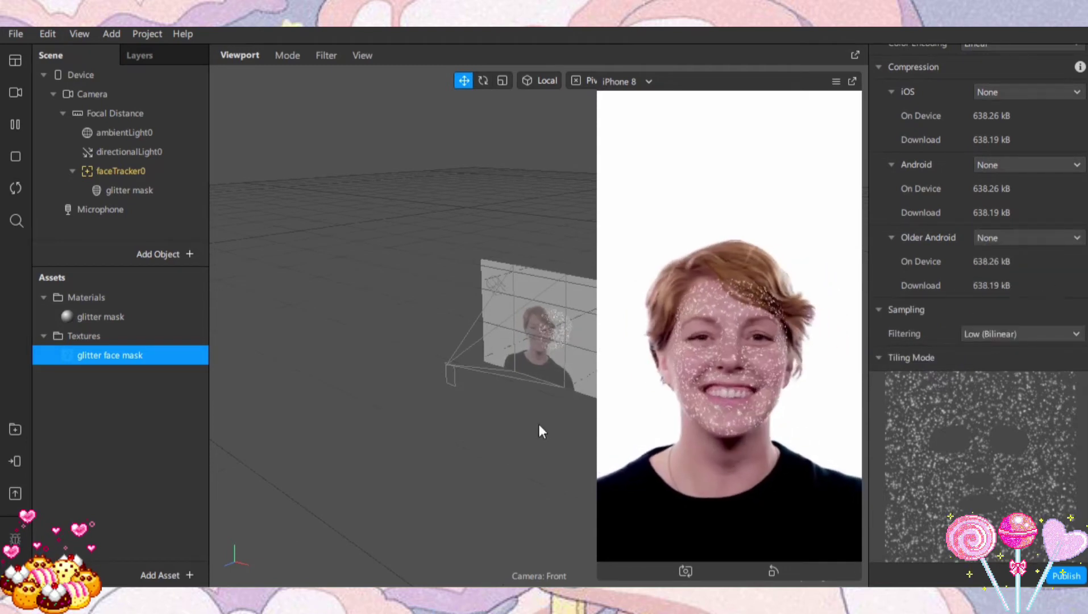
left_click(130, 462)
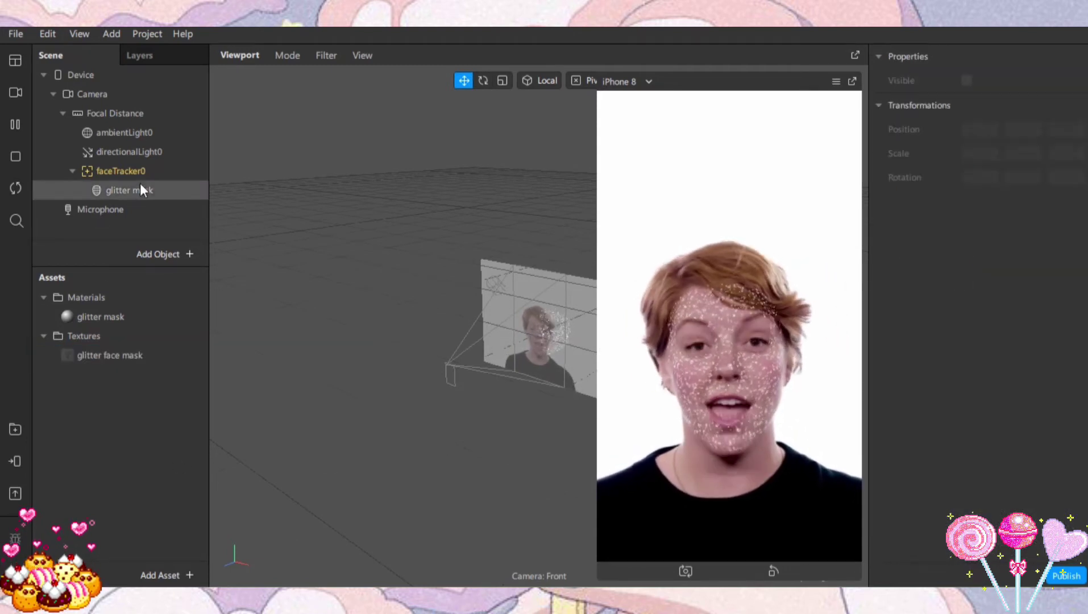
- Add a second face mesh under faceTracker0 and name it glow
left_click(158, 175)
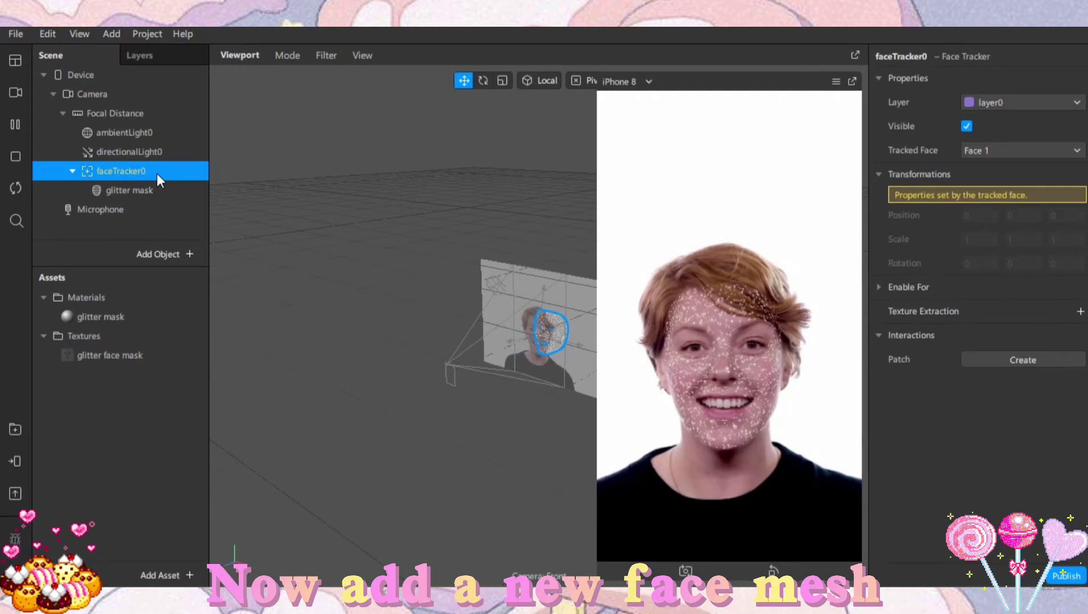
right_click(158, 174)
mouse_move(181, 183)
left_click(387, 266)
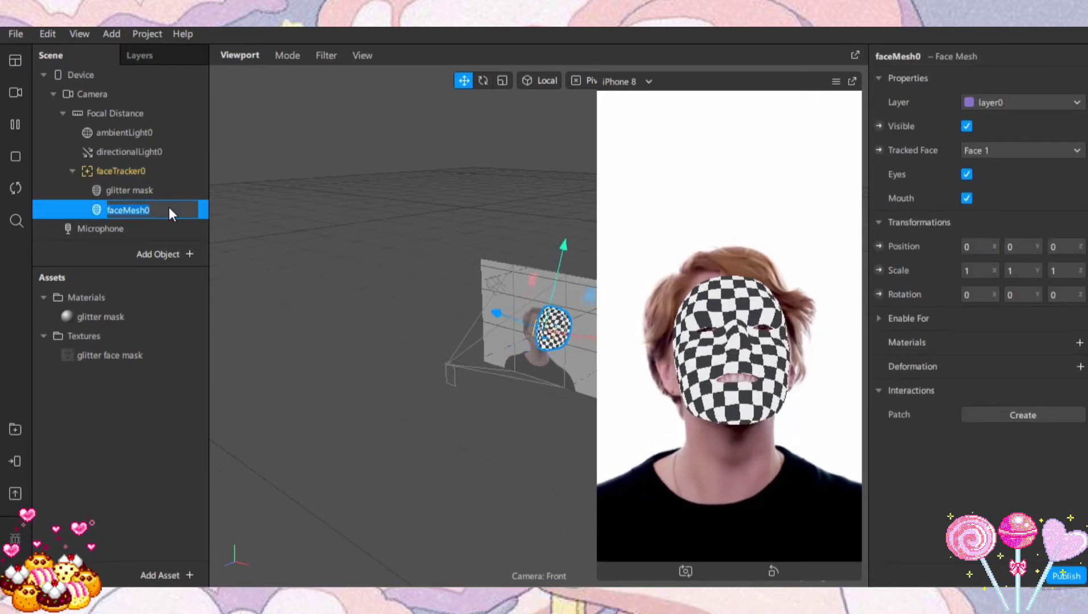
type("glow")
key("Return")
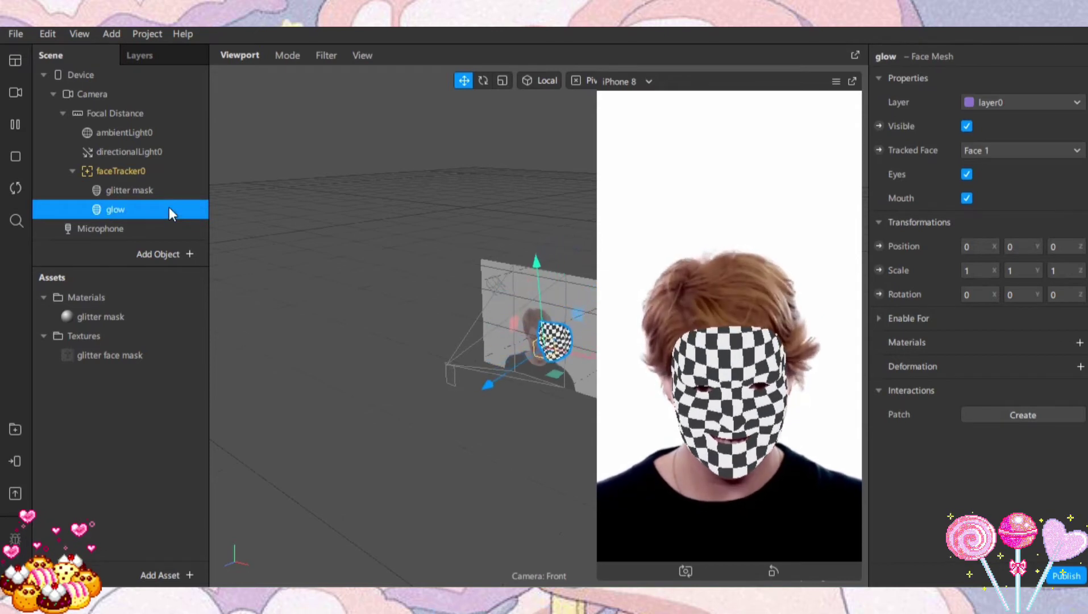
- Create a new material for the glow face mesh and name it glow
left_click(1080, 342)
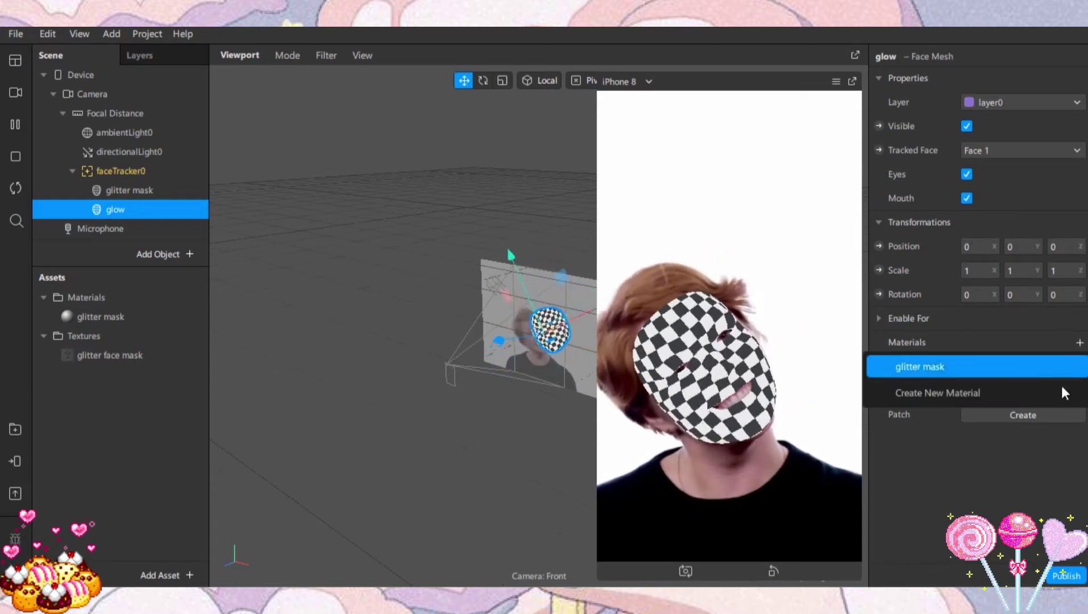
left_click(1050, 388)
double_click(172, 333)
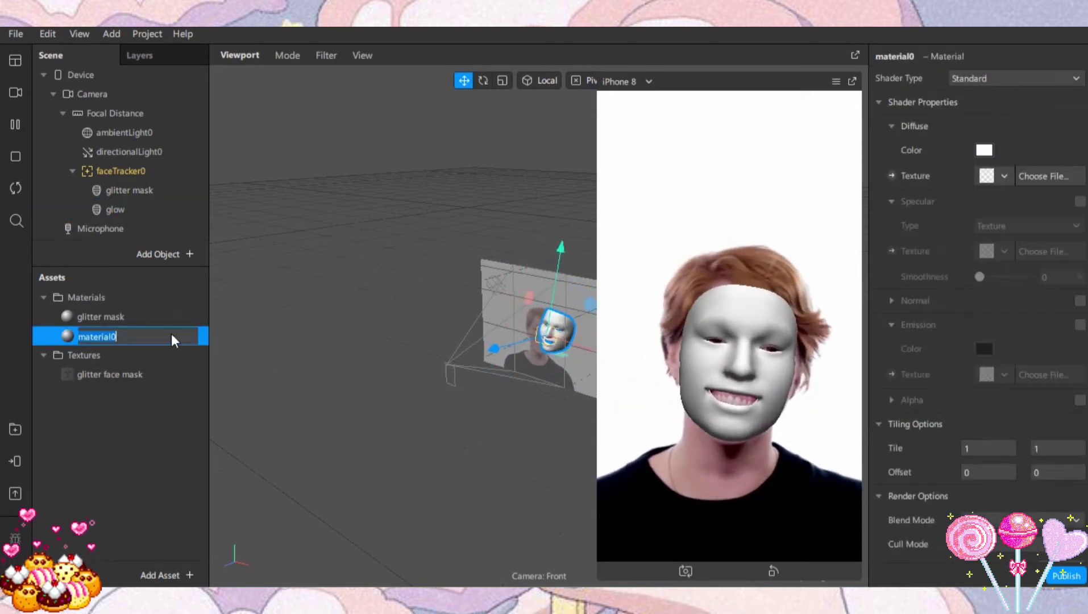
type("glow")
key("Return")
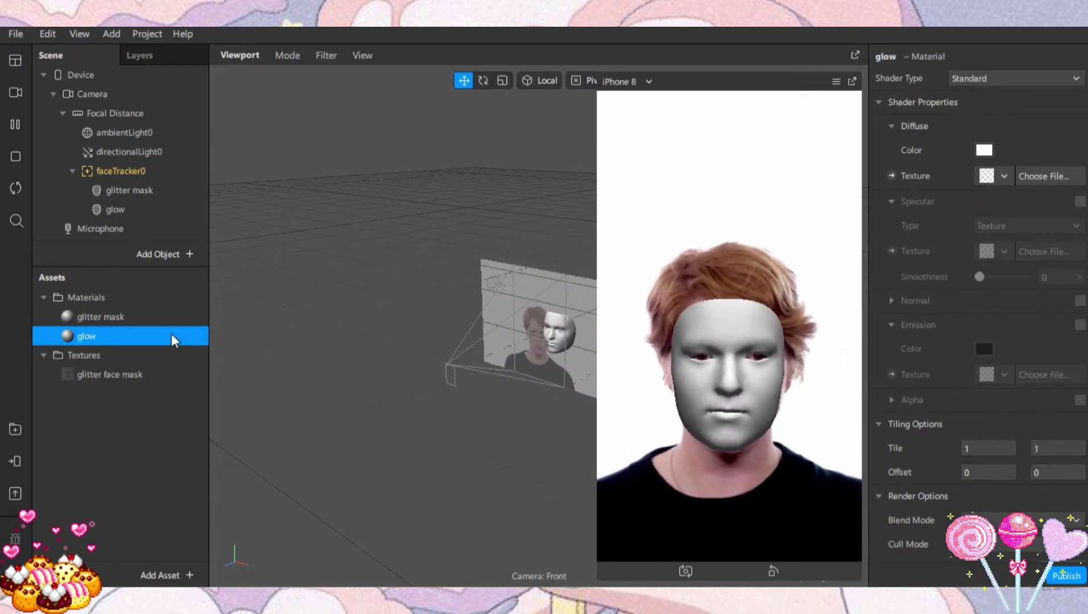
- Change the glow material's shader type to Physically-Based and set its metallic value to 100%
left_click(1000, 80)
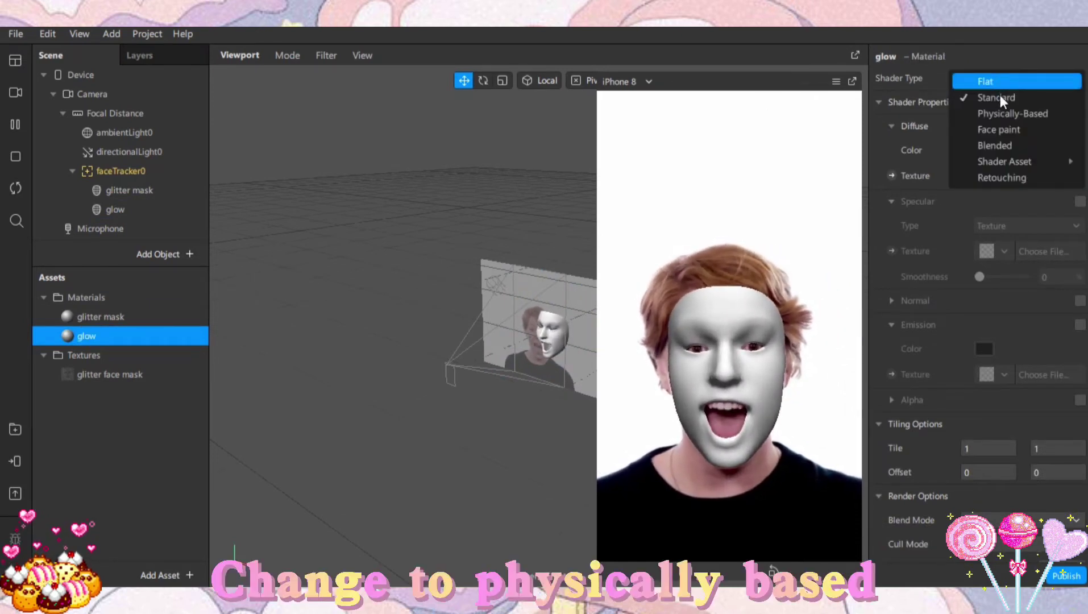
left_click(1007, 113)
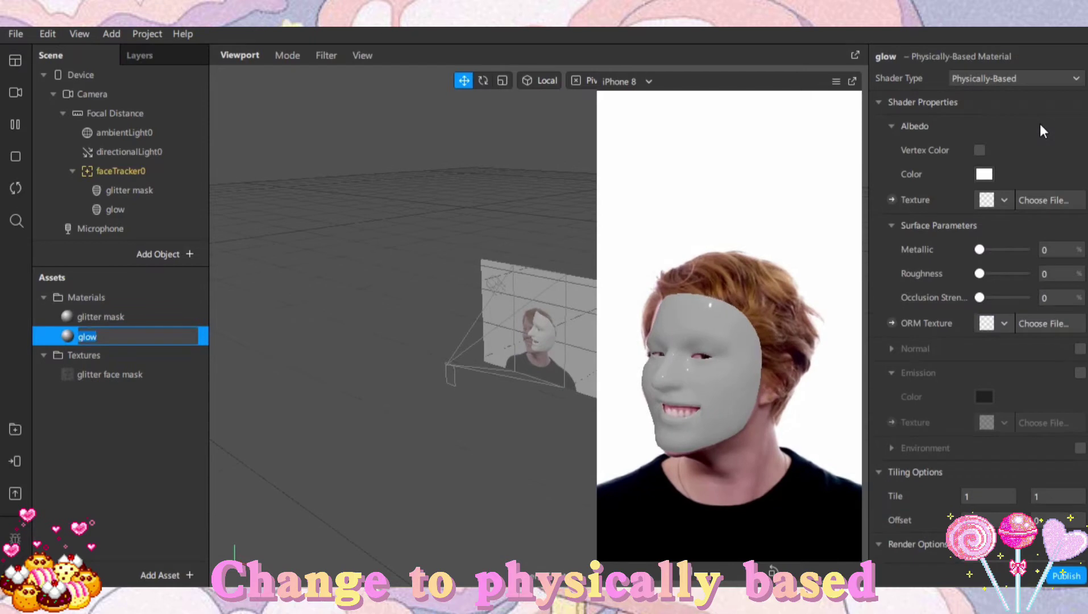
left_click_drag(979, 250, 1028, 250)
- Set the glow material's blend mode to Add and its roughness to 18%
scroll(984, 317, "down", 3)
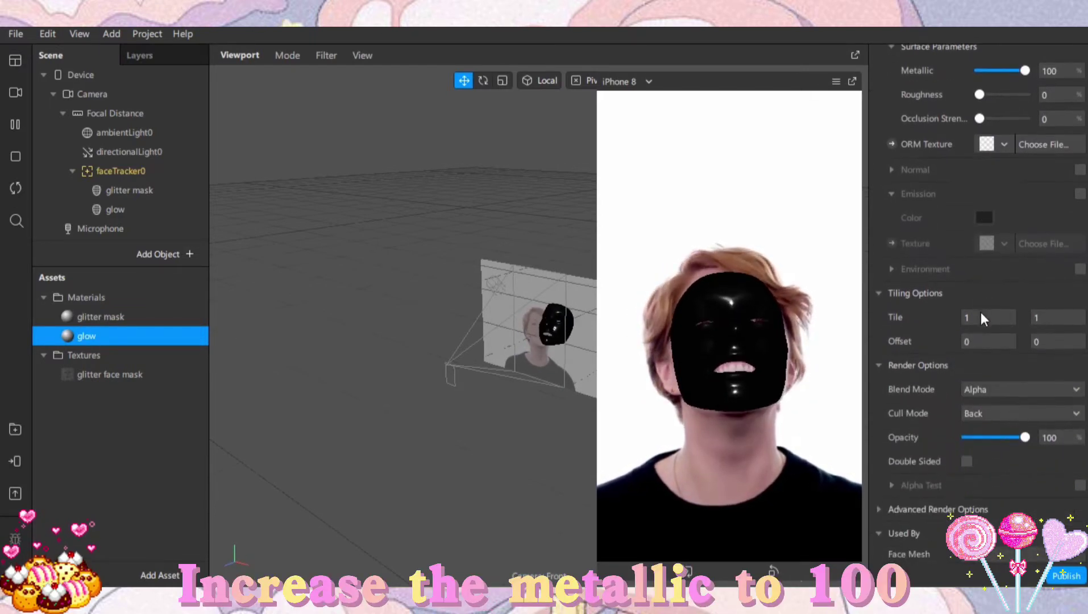
left_click(1003, 388)
left_click(1016, 391)
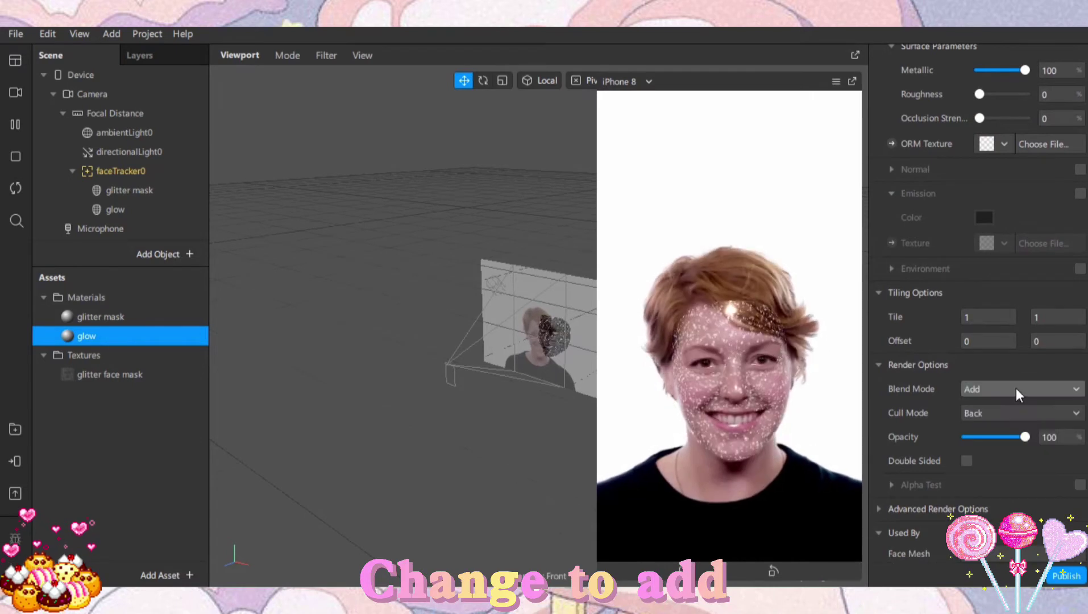
scroll(957, 287, "up", 3)
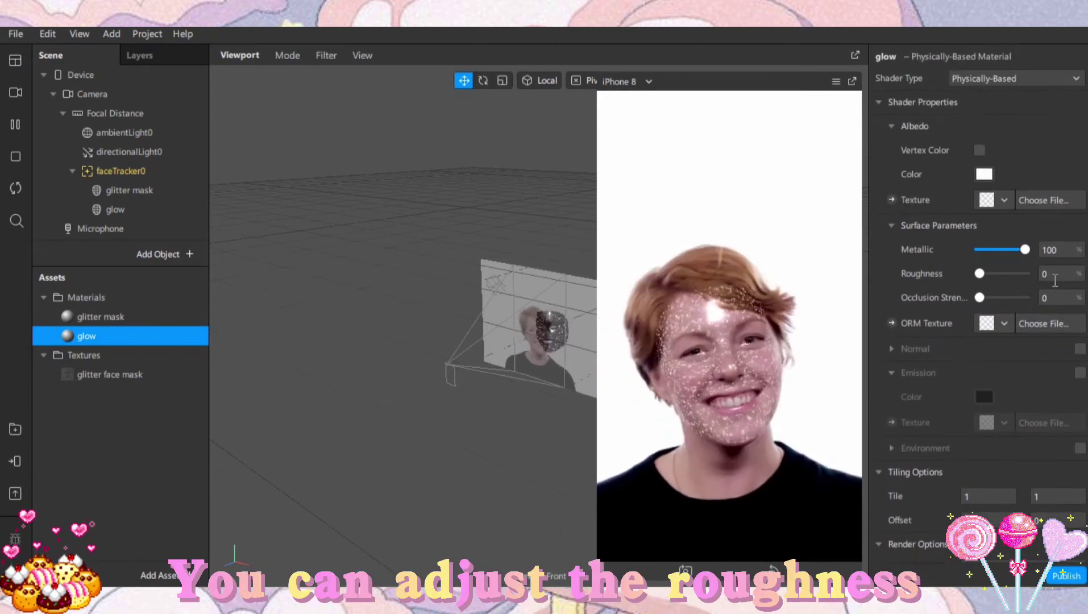
type("1")
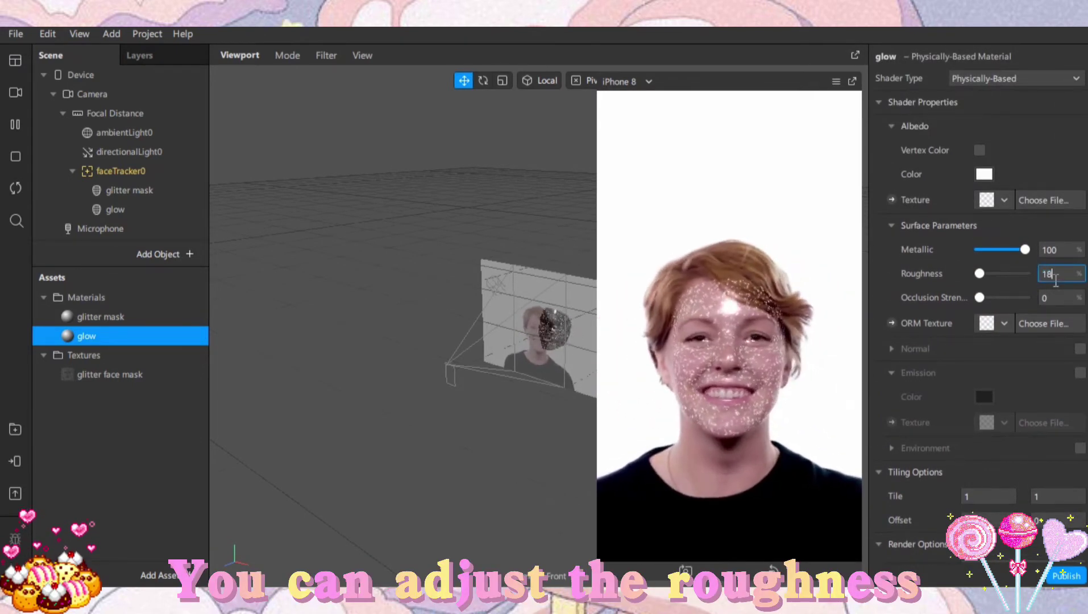
type("8")
key("Return")
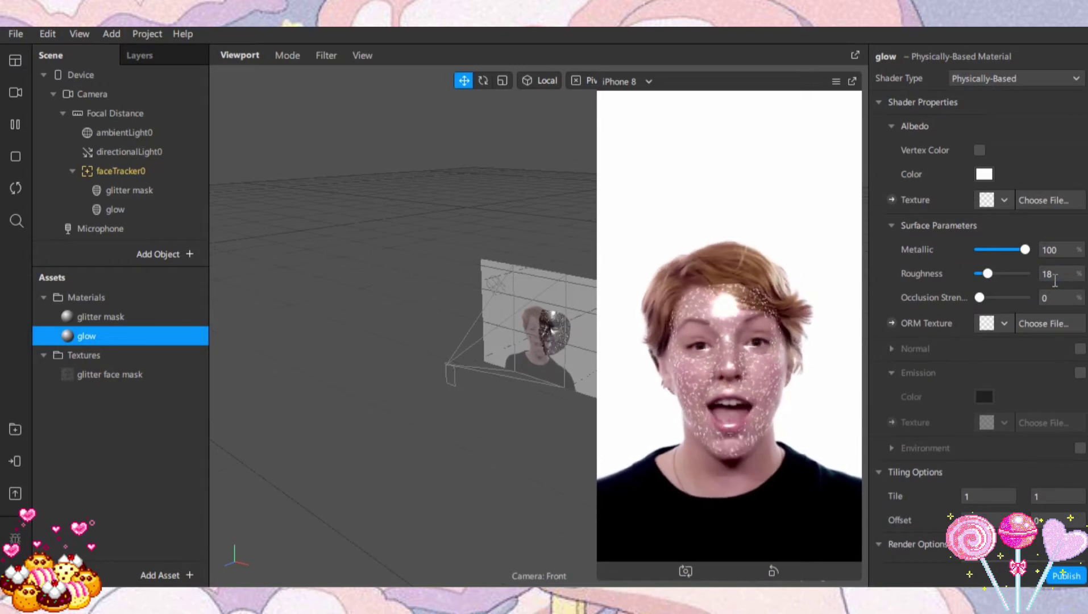
- Import faceMeshMask.png as the glow material's albedo texture
left_click(1006, 195)
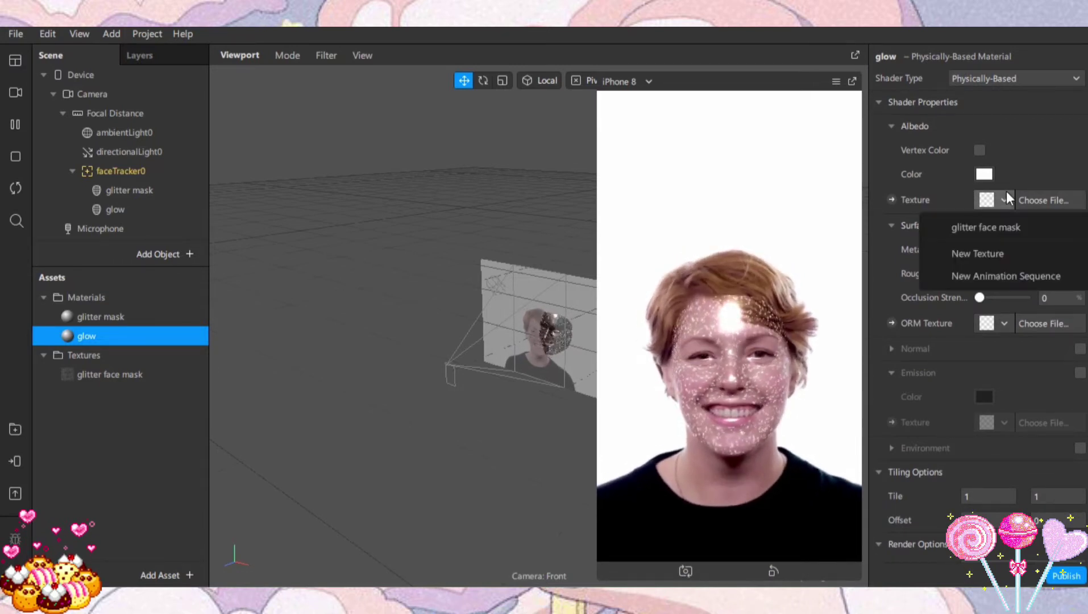
left_click(1026, 250)
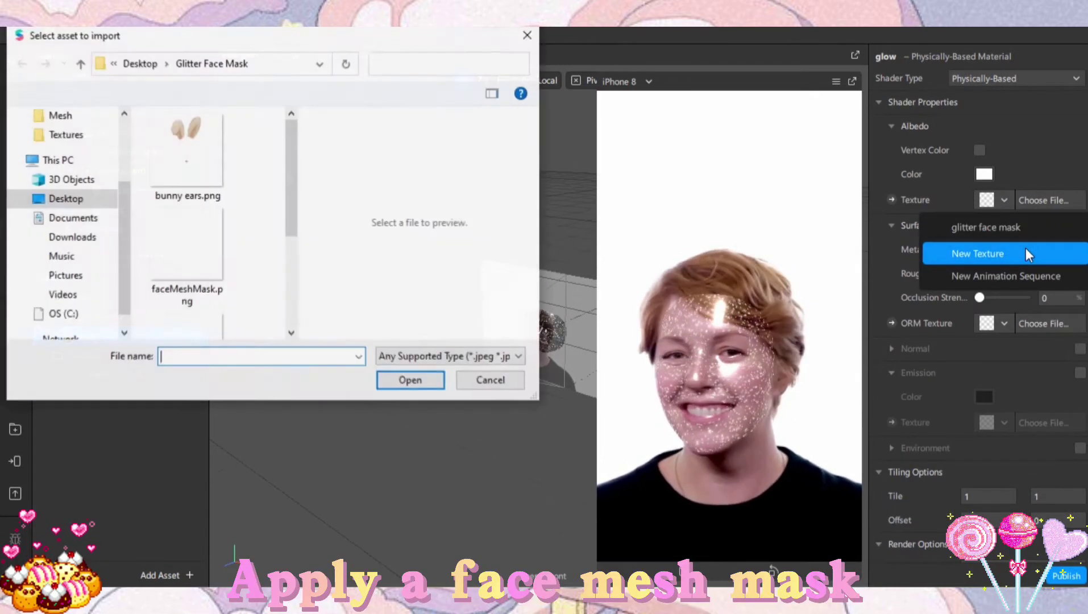
left_click(216, 252)
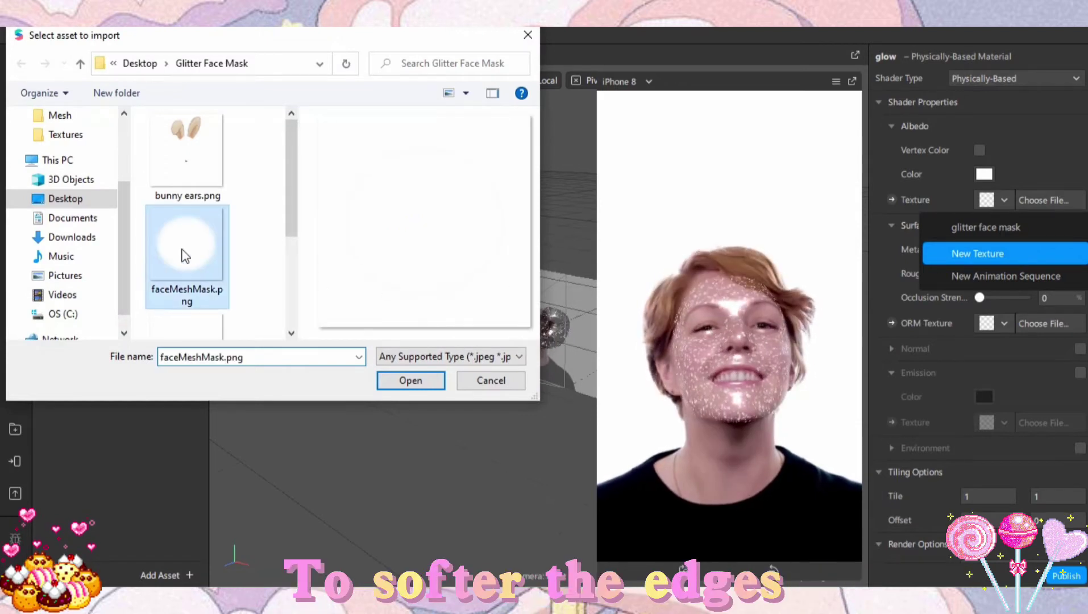
left_click(422, 388)
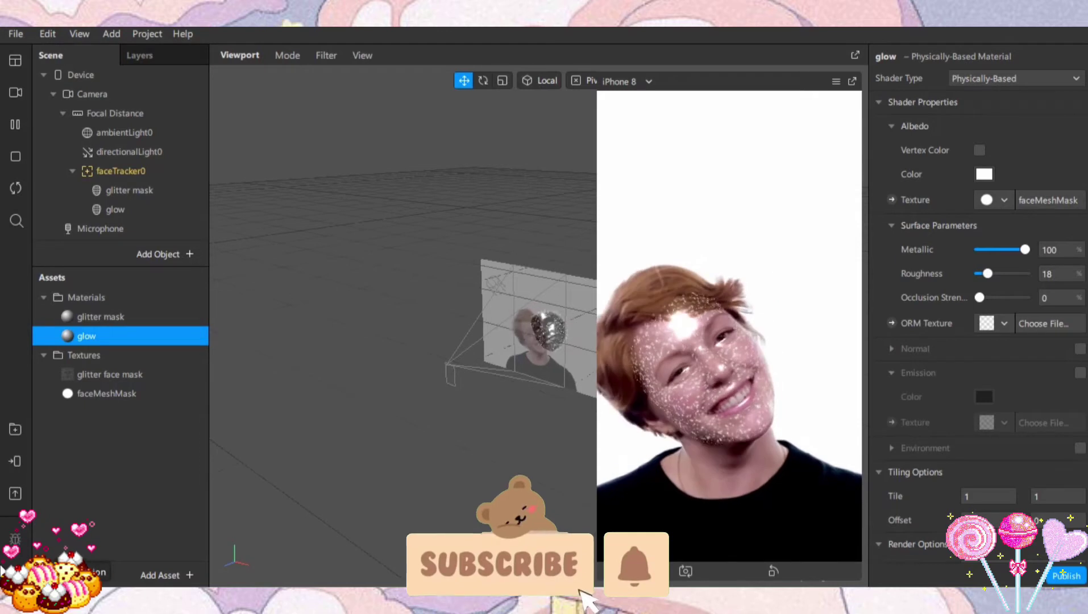
- Enable Alpha on the glitter mask material and assign faceMeshMask as its alpha texture
double_click(118, 322)
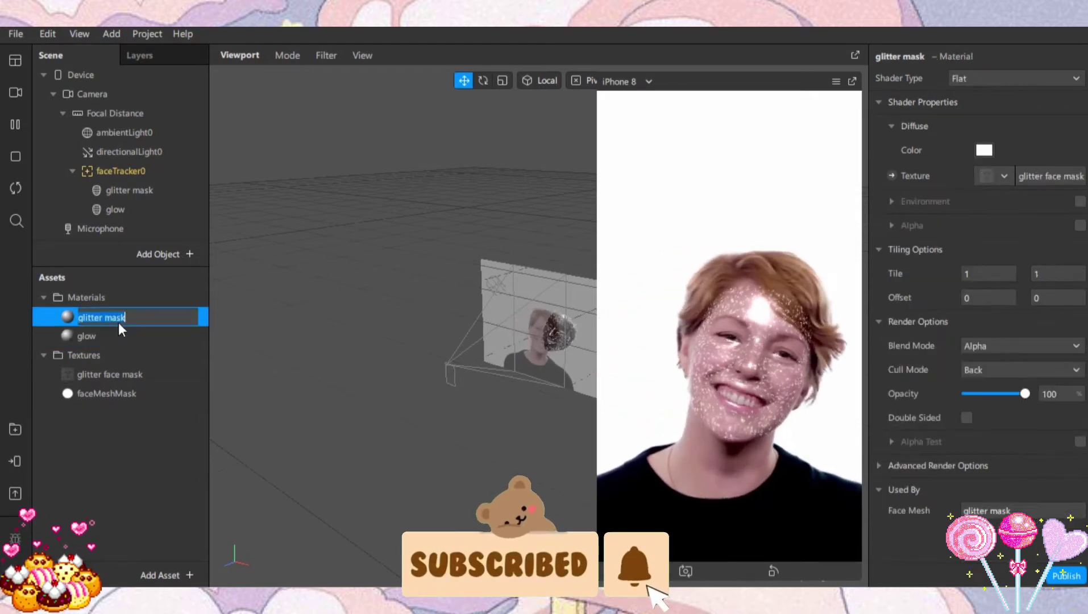
key("Return")
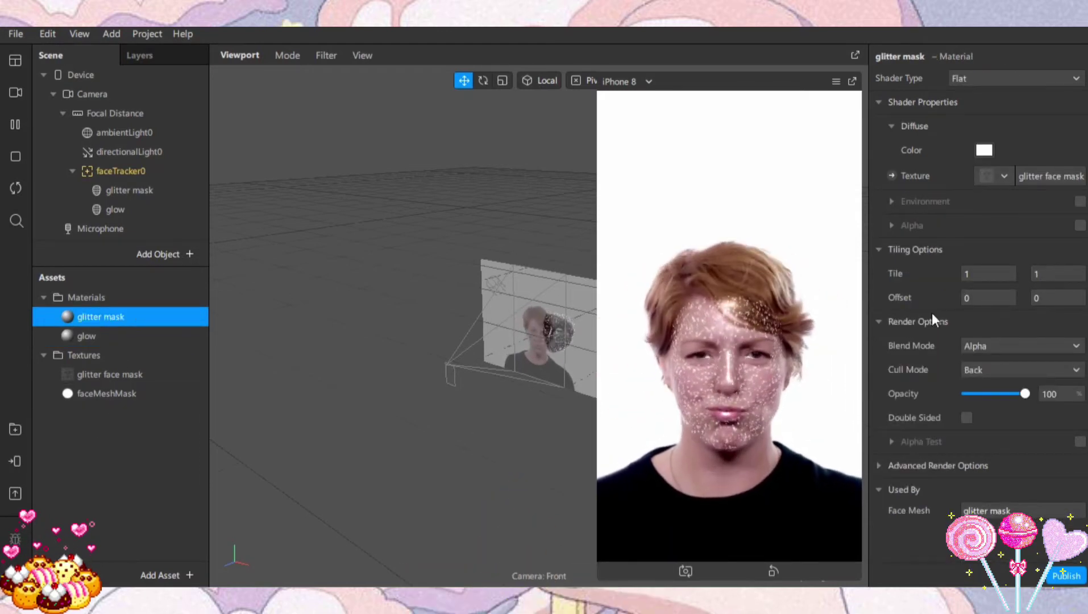
left_click(1080, 226)
left_click(1005, 276)
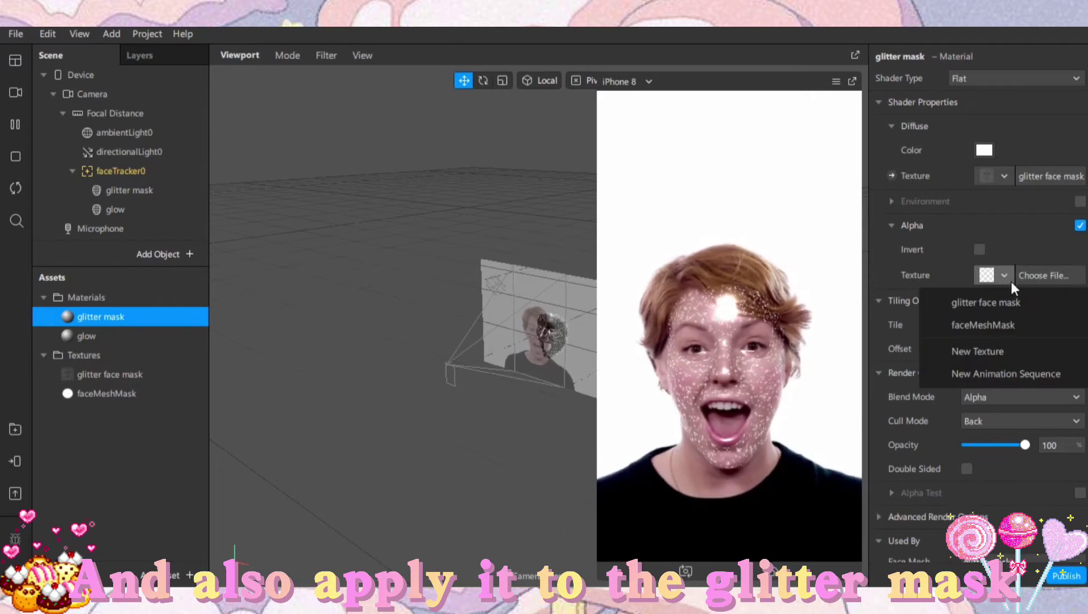
left_click(1013, 324)
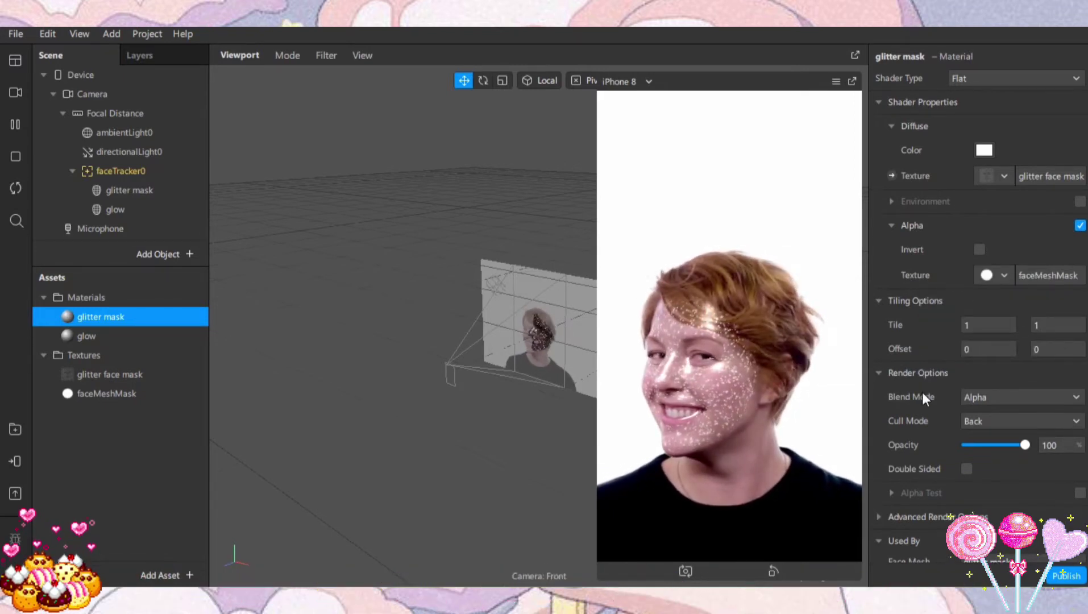
- Set the glow material's albedo color to hot pink #ff159a
double_click(136, 340)
left_click(288, 426)
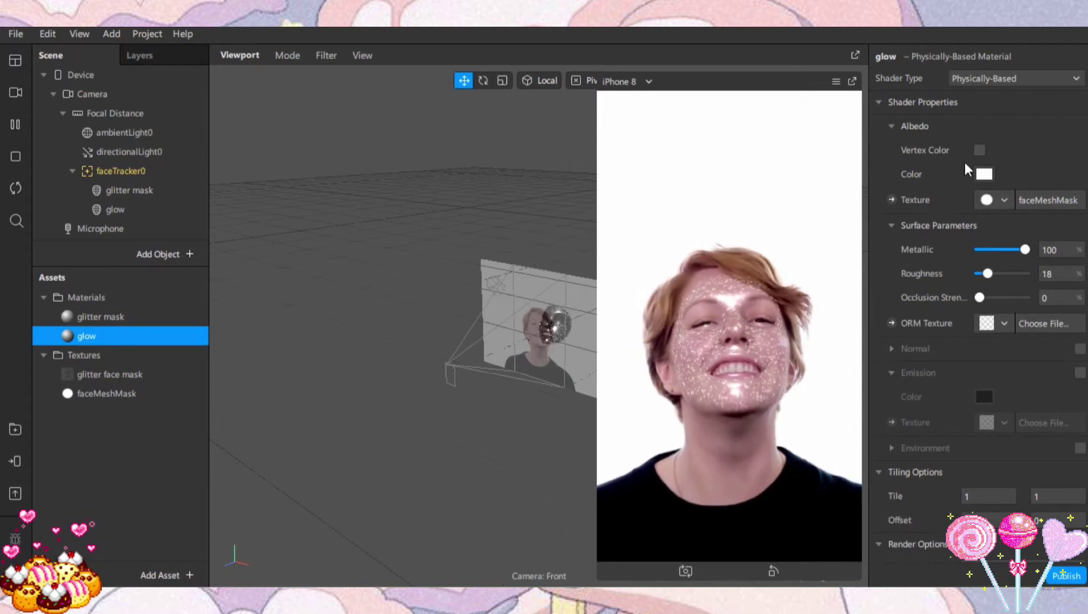
left_click(989, 173)
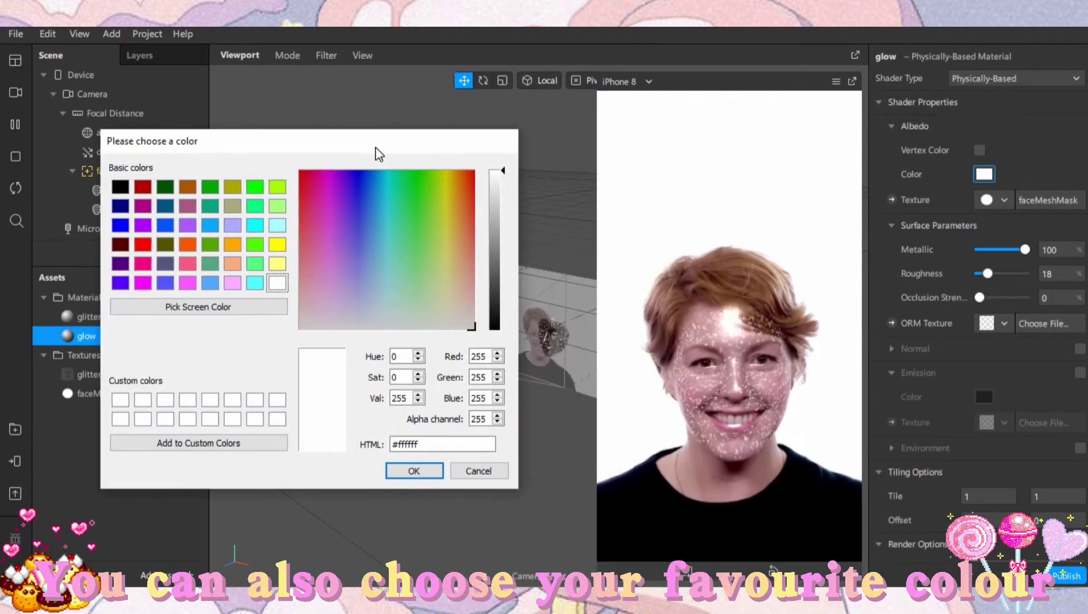
left_click_drag(375, 149, 387, 151)
left_click(331, 189)
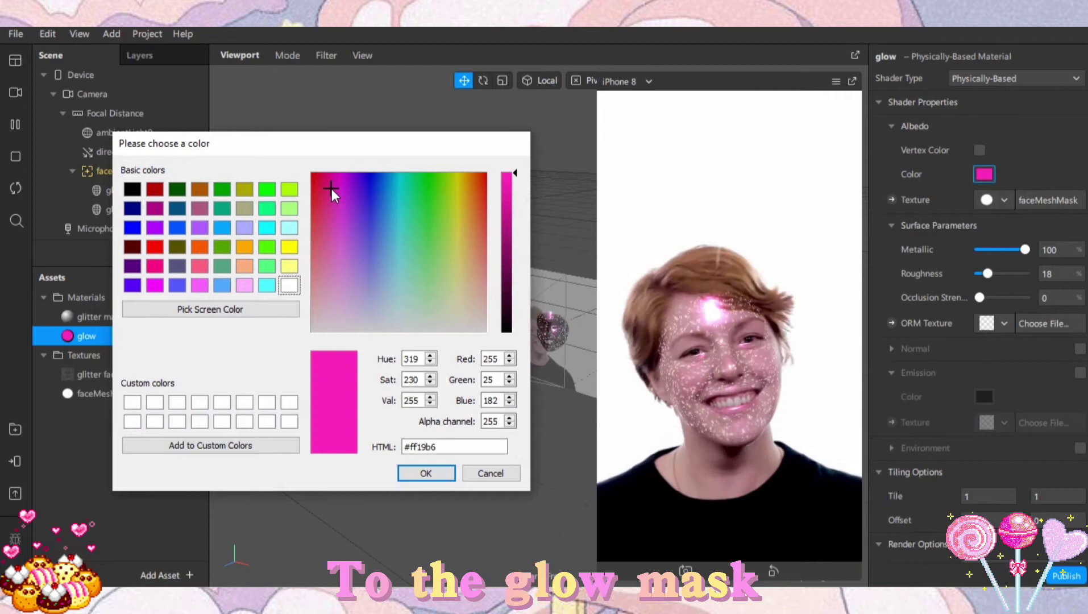
left_click(335, 187)
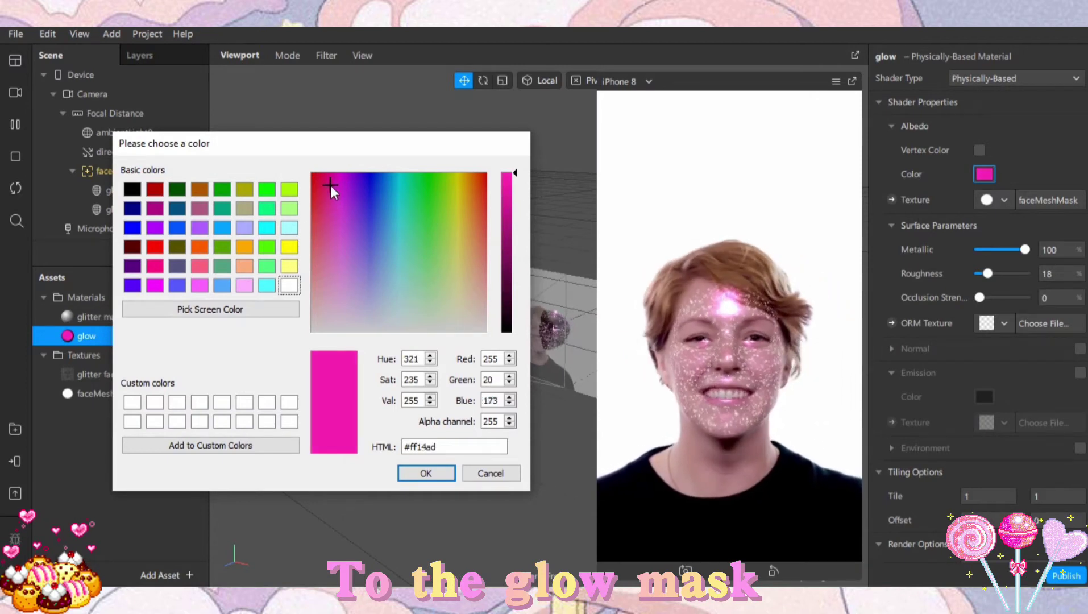
left_click(327, 185)
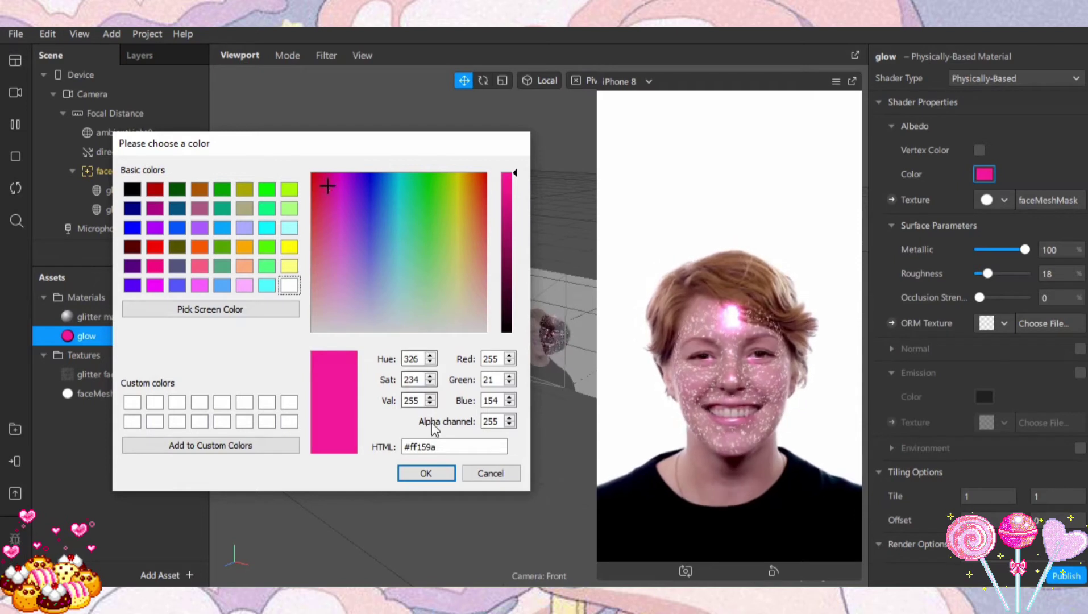
left_click(426, 473)
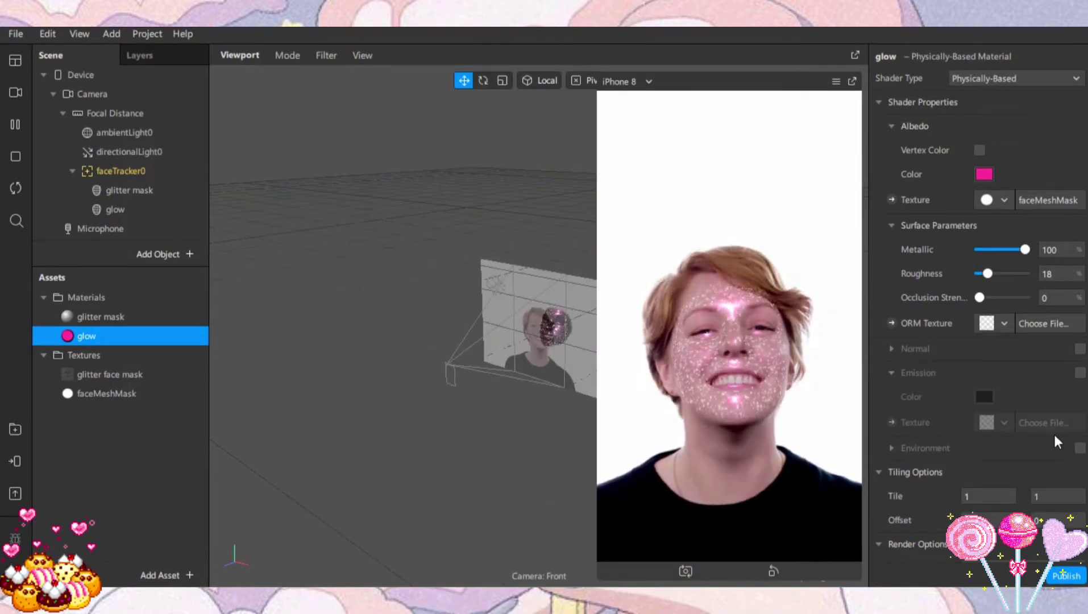
- Turn off Use Depth Test in the glow material's advanced render options
scroll(1054, 432, "down", 3)
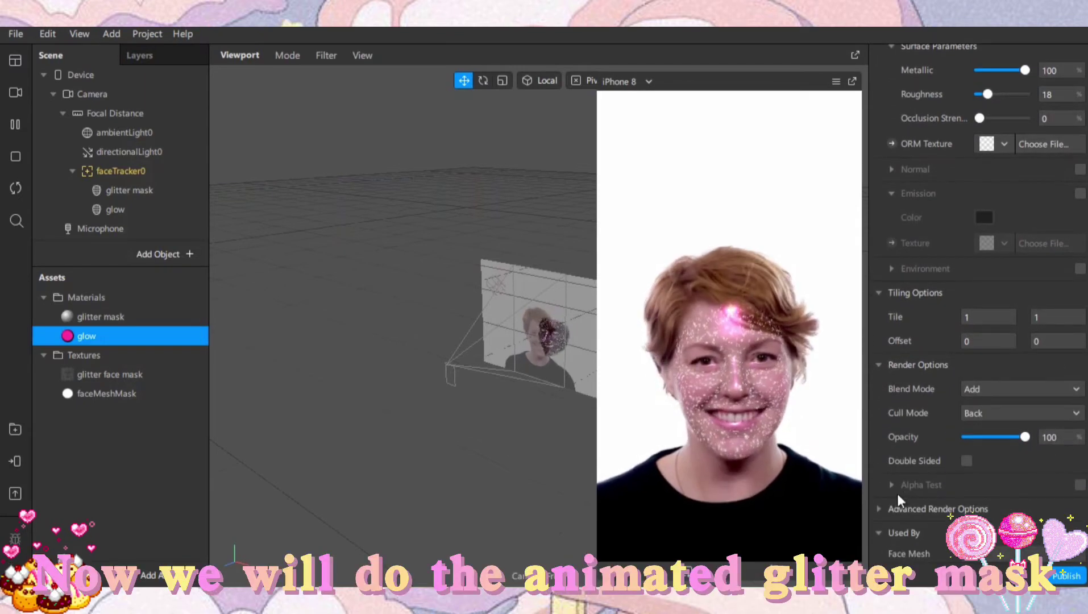
left_click(879, 510)
scroll(939, 465, "down", 2)
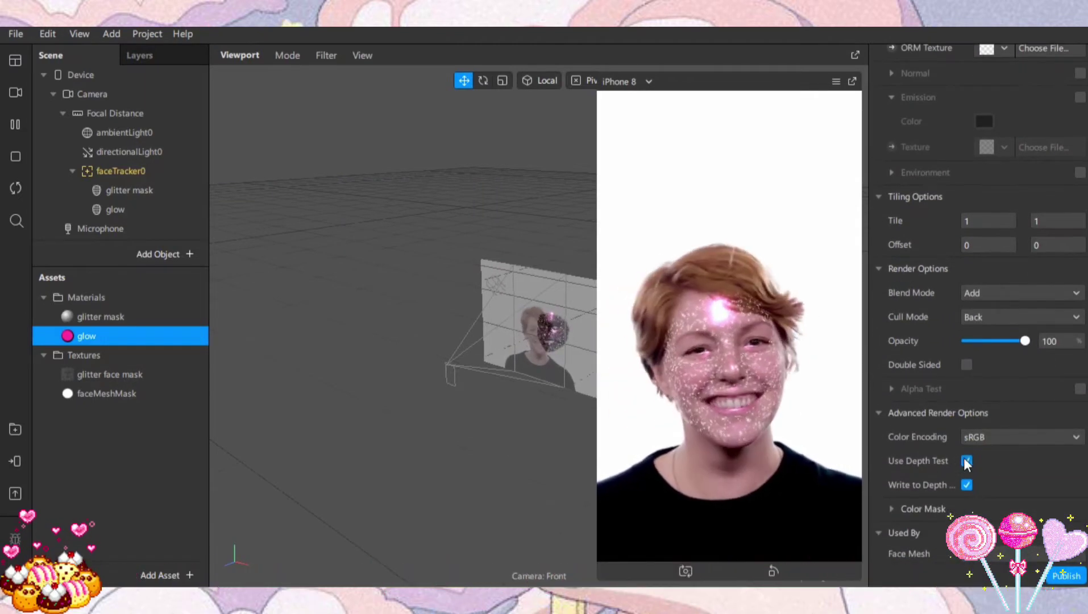
left_click(967, 460)
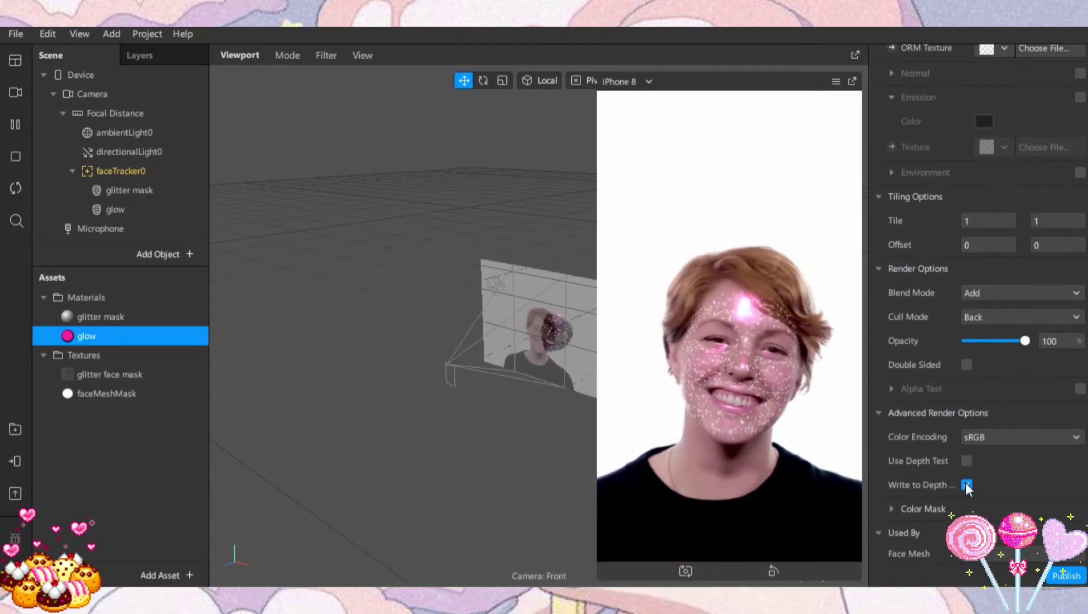
left_click(878, 411)
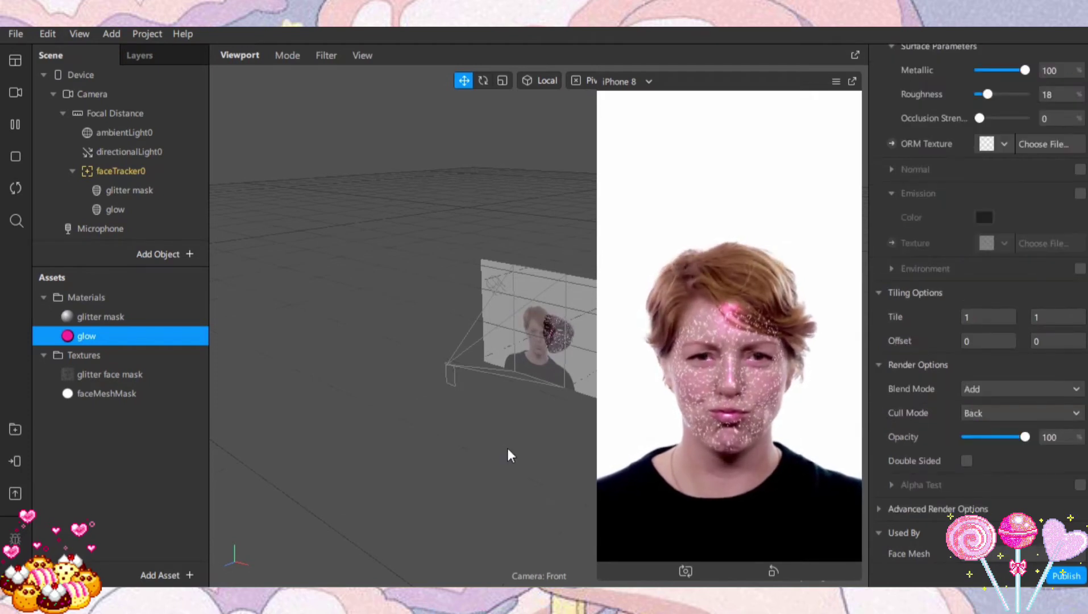
- Select faceTracker0 and show the Patch Editor
left_click(142, 171)
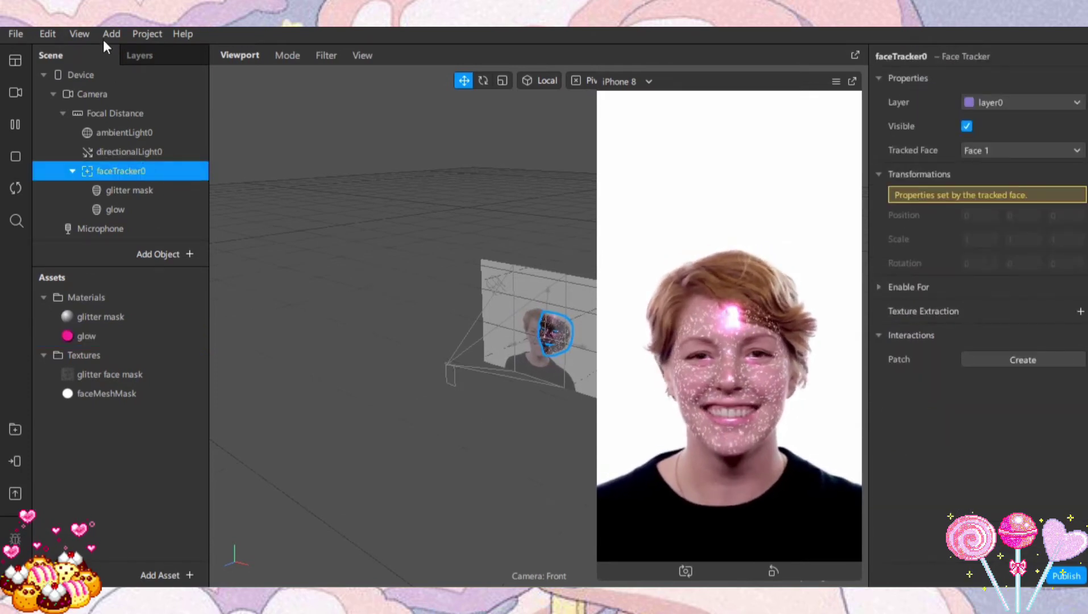
left_click(83, 40)
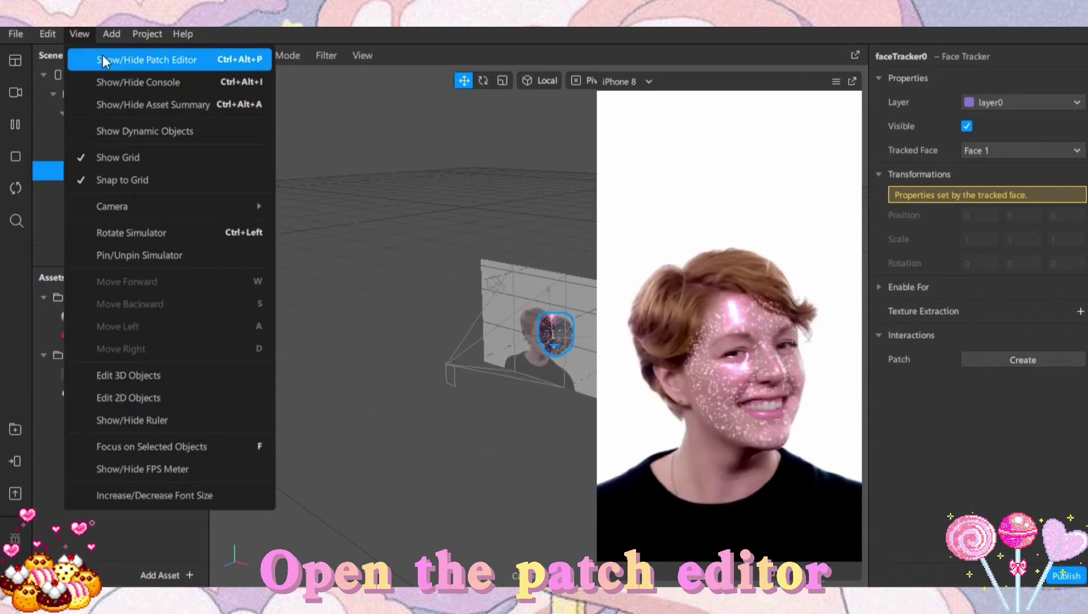
left_click(103, 56)
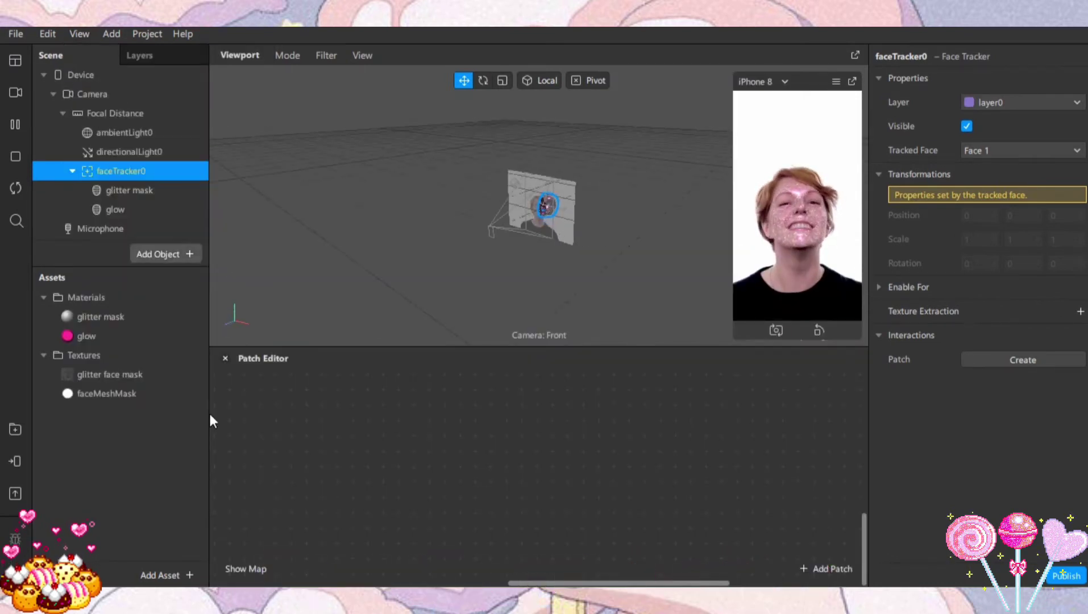
- Import Glitter.arp and noise.png together from the Glitter Face Mask folder as project assets
left_click(161, 575)
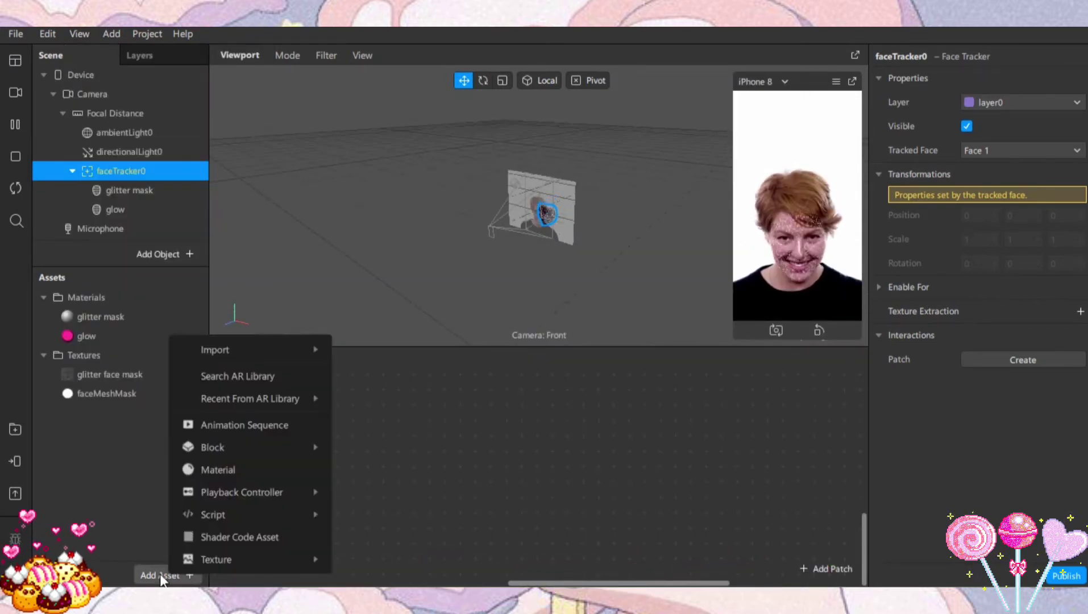
mouse_move(284, 353)
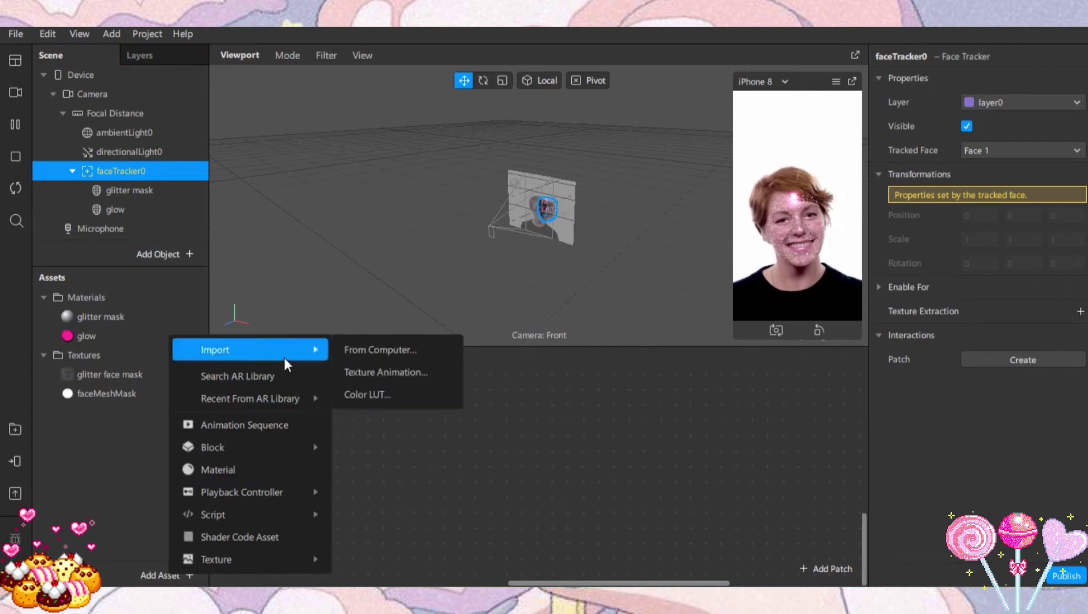
left_click(358, 353)
scroll(282, 319, "down", 3)
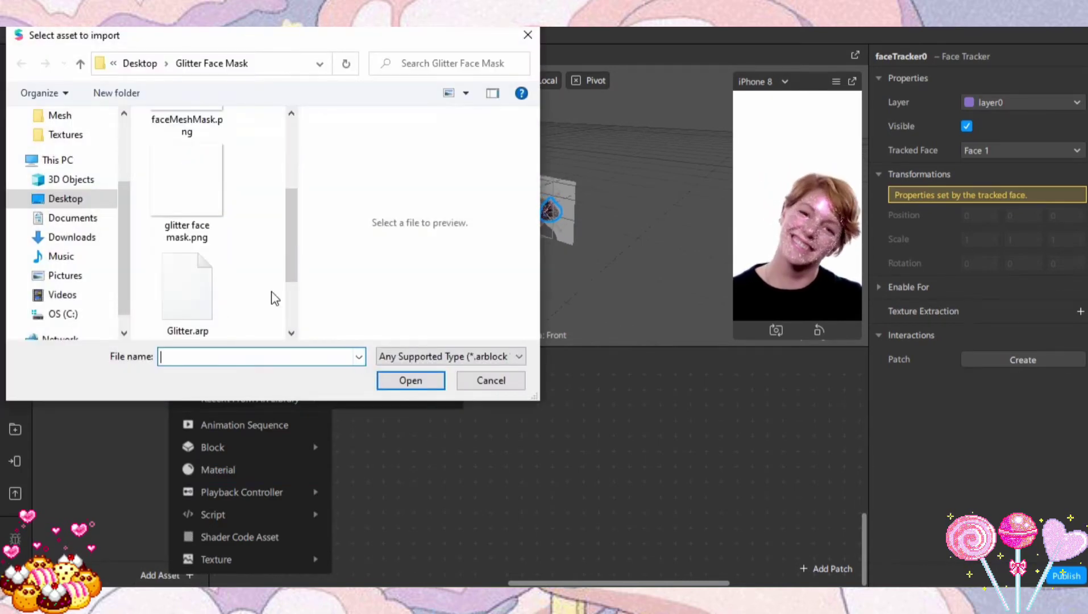
scroll(275, 298, "down", 2)
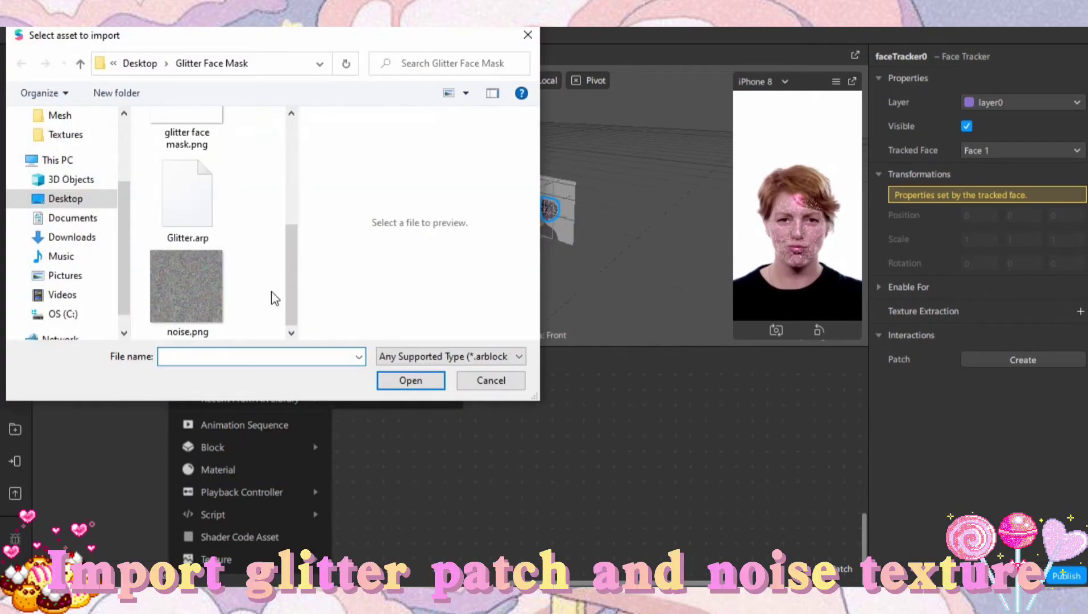
left_click(186, 213)
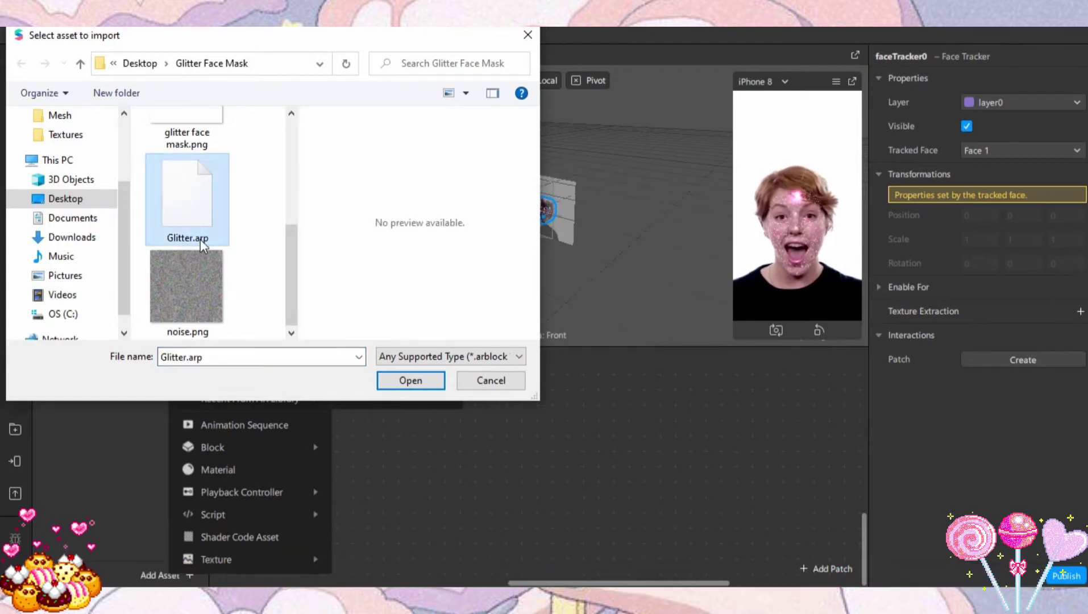
left_click(184, 288, "ctrl")
left_click(405, 381)
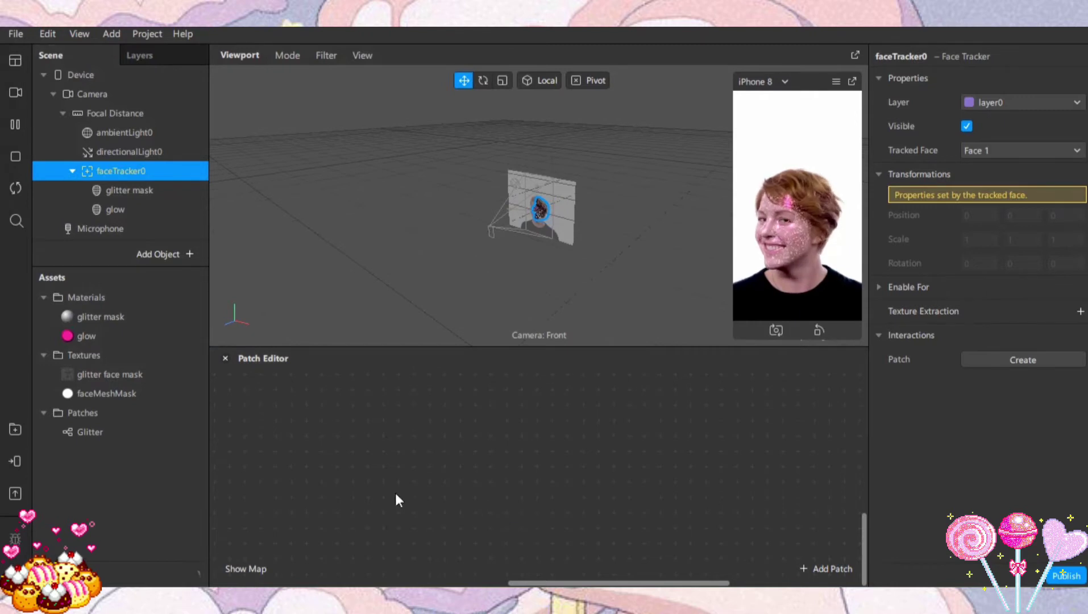
- Add the Glitter patch and the noise texture to the patch graph, with noise placed to the left of Glitter
left_click(103, 482)
left_click(129, 455)
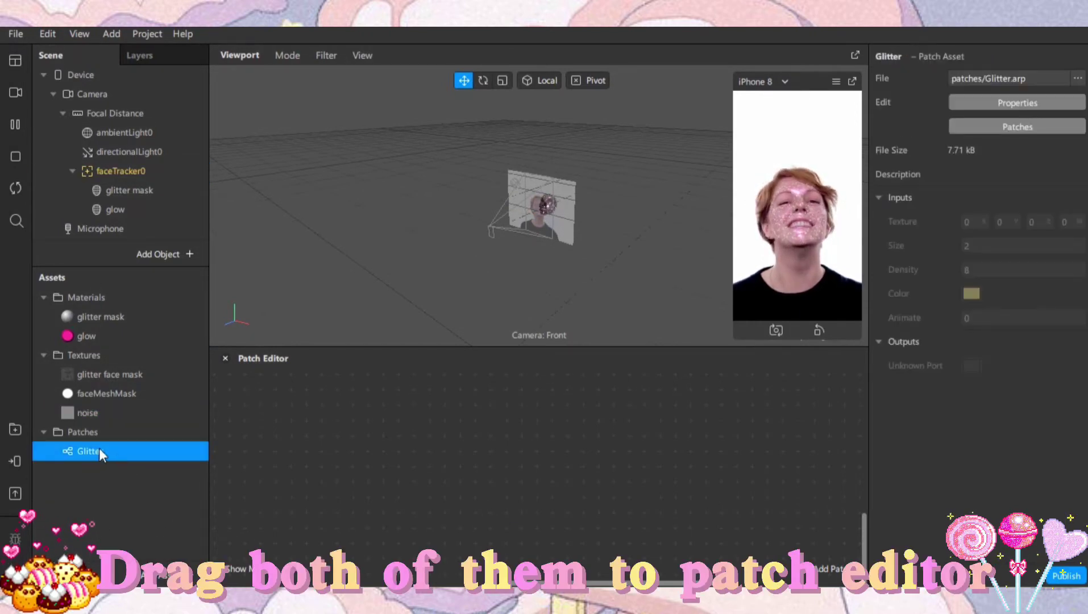
left_click_drag(98, 448, 460, 414)
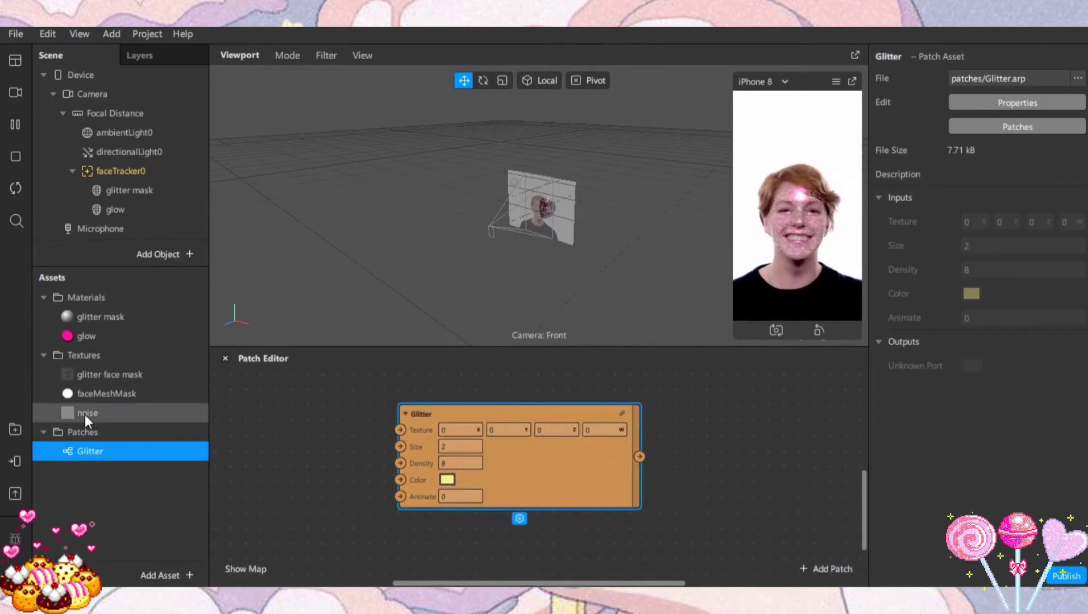
left_click_drag(86, 415, 330, 449)
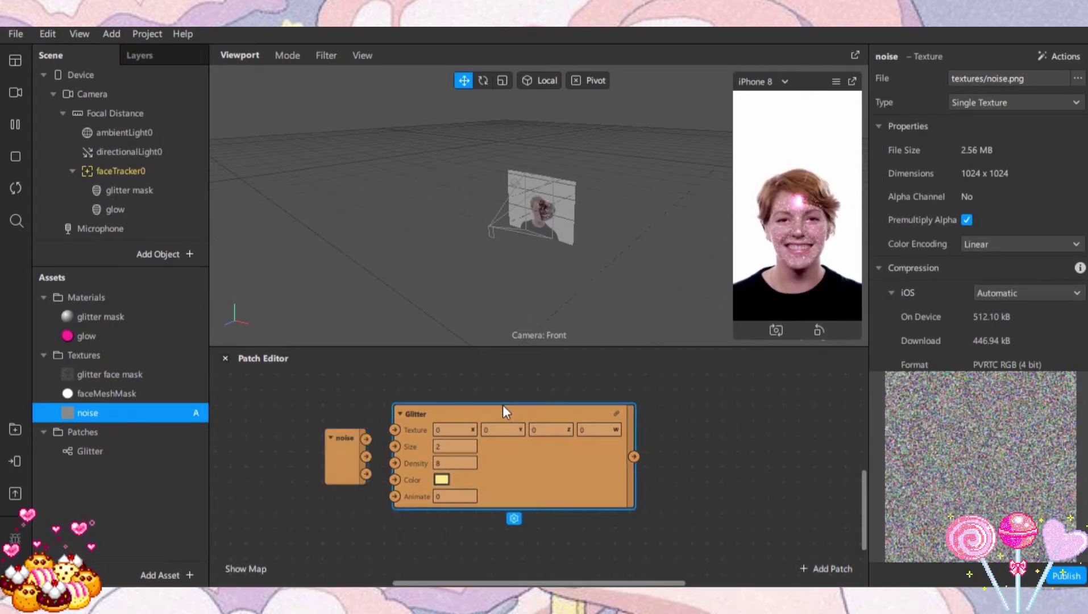
left_click_drag(443, 442, 450, 443)
left_click(342, 459)
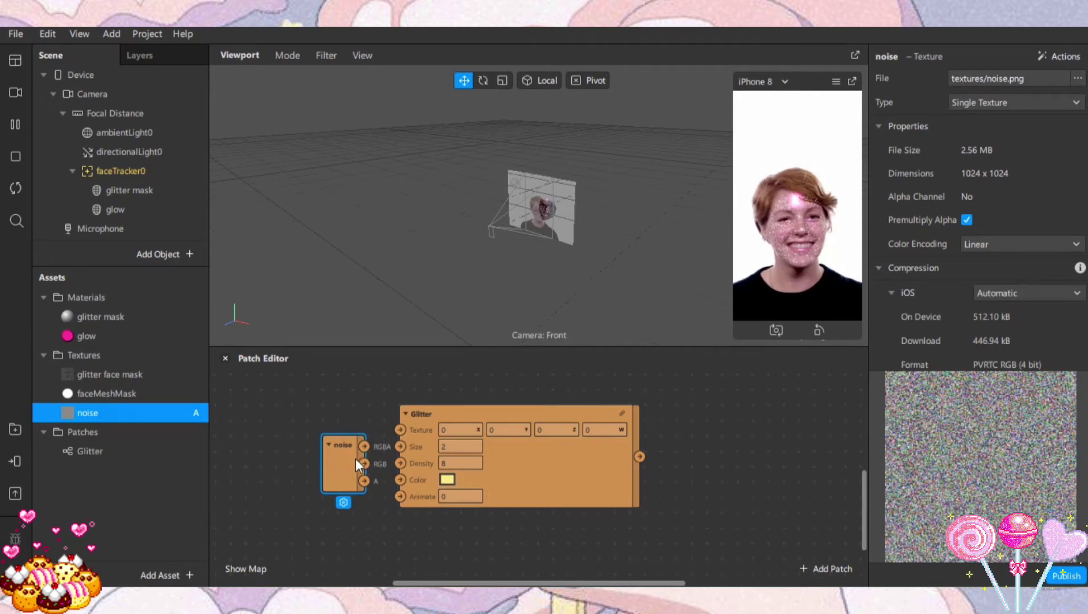
- Align the noise patch with Glitter and connect its RGBA output to Glitter's Texture input
left_click_drag(337, 444, 342, 438)
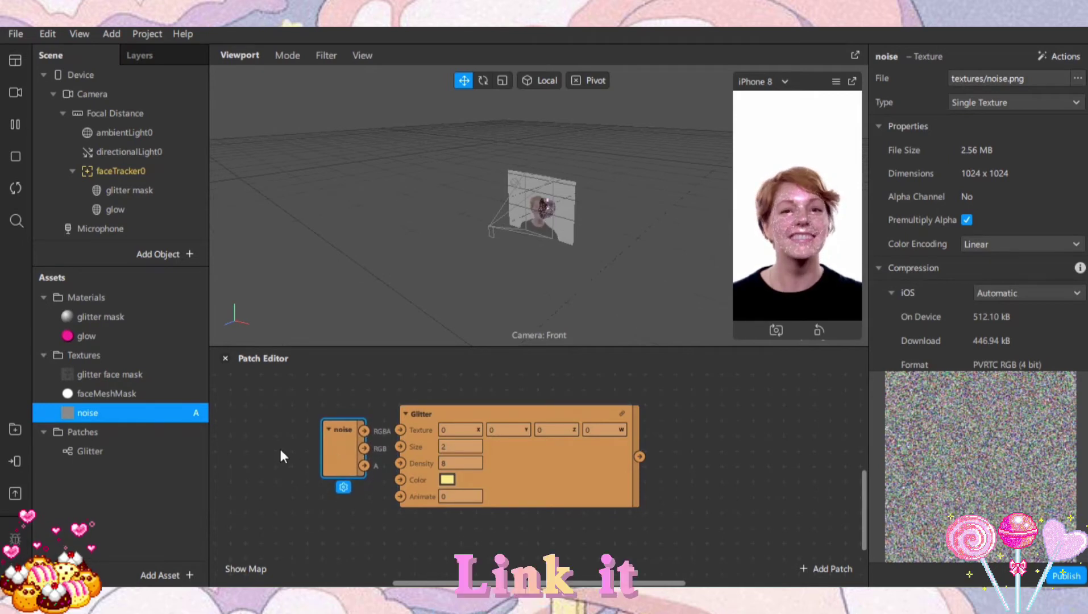
left_click(375, 434)
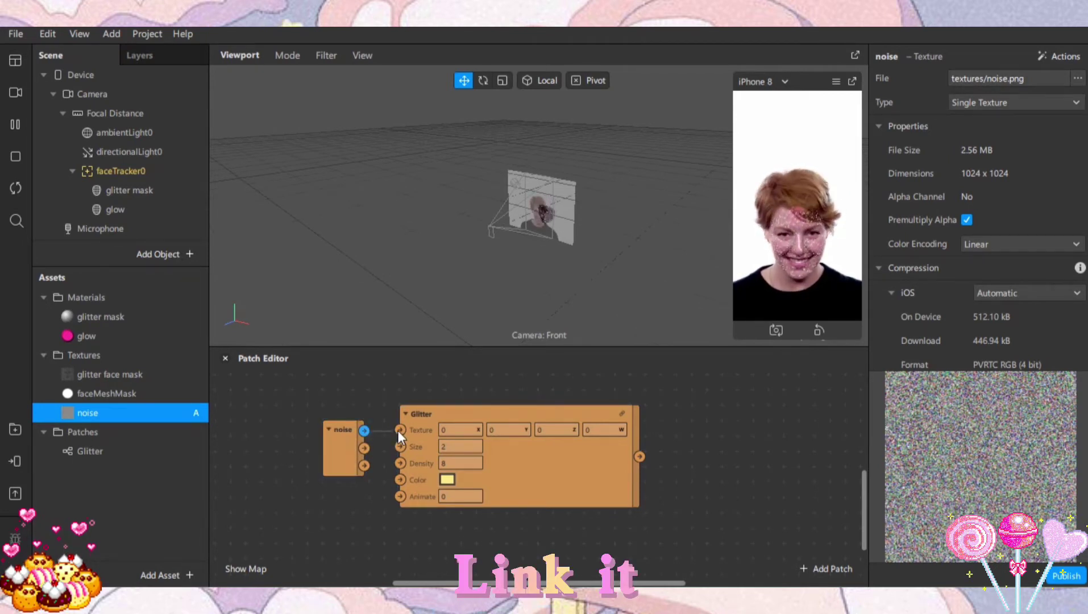
left_click_drag(398, 430, 398, 431)
scroll(261, 511, "down", 1)
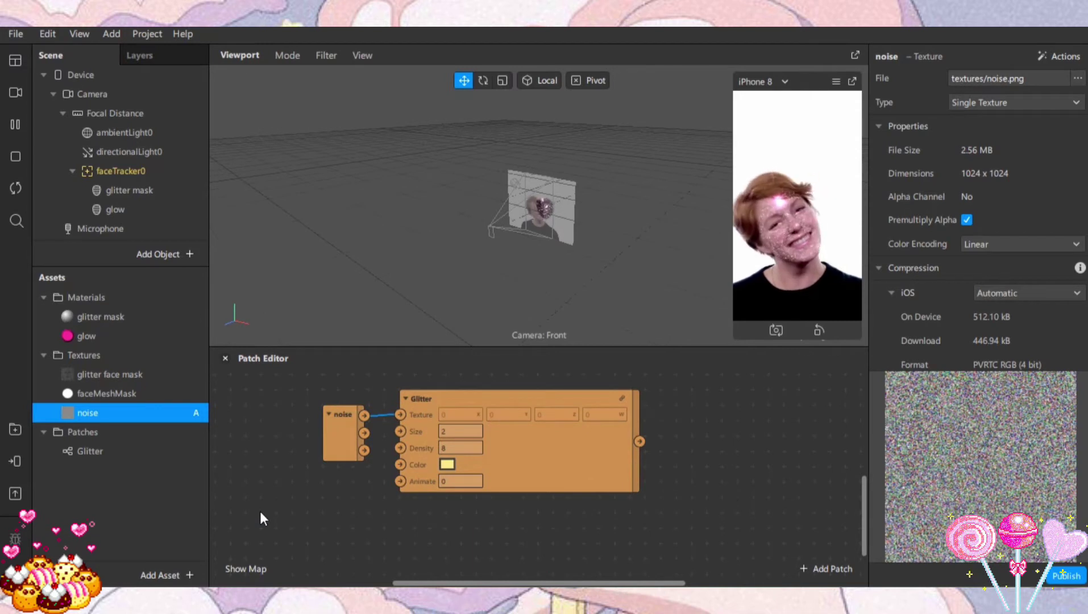
- Add faceTracker0 to the patch graph, placing its patches below Glitter, and enlarge the patch editing area
left_click(116, 171)
left_click_drag(111, 174, 366, 565)
left_click_drag(457, 545, 438, 501)
left_click_drag(599, 521, 482, 512)
left_click_drag(505, 347, 512, 298)
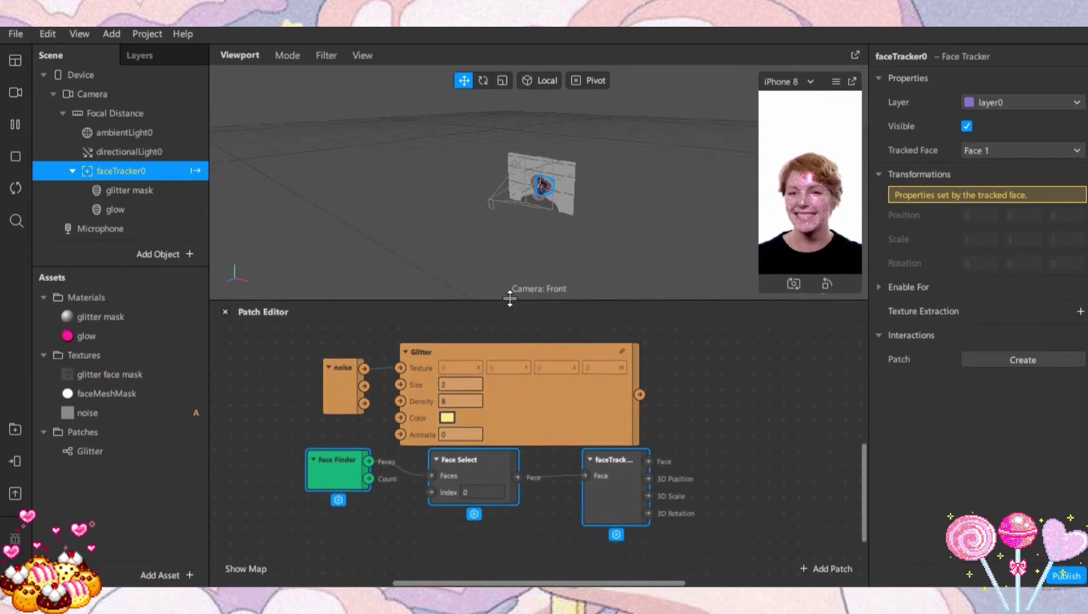
left_click_drag(462, 476, 439, 493)
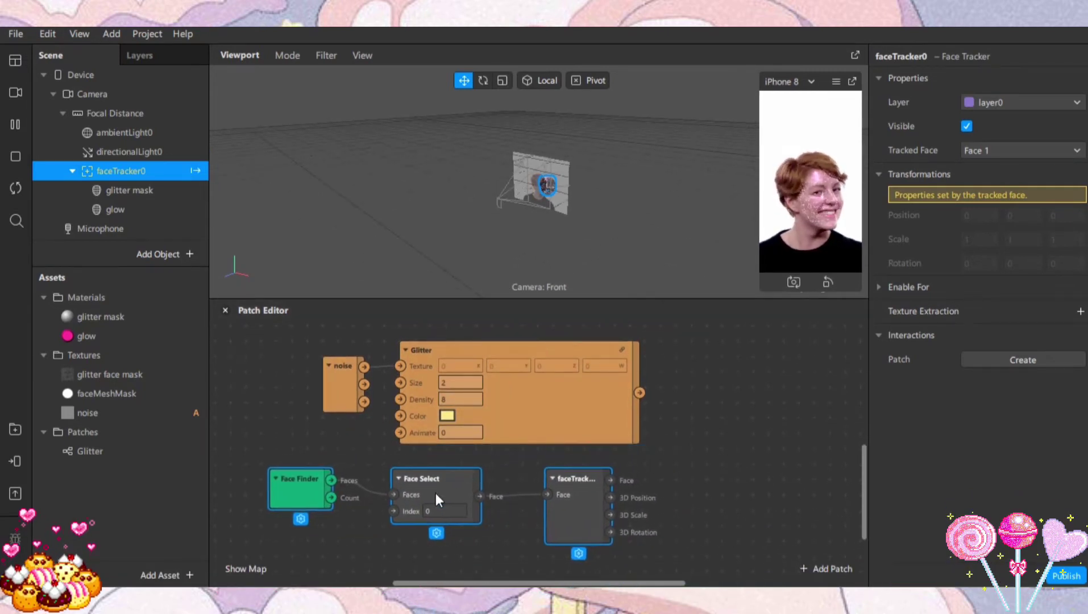
- Shift the Face Finder, Face Select and faceTracker0 patches further left beneath Glitter to free space beside the tracker
left_click(692, 498)
left_click(581, 505)
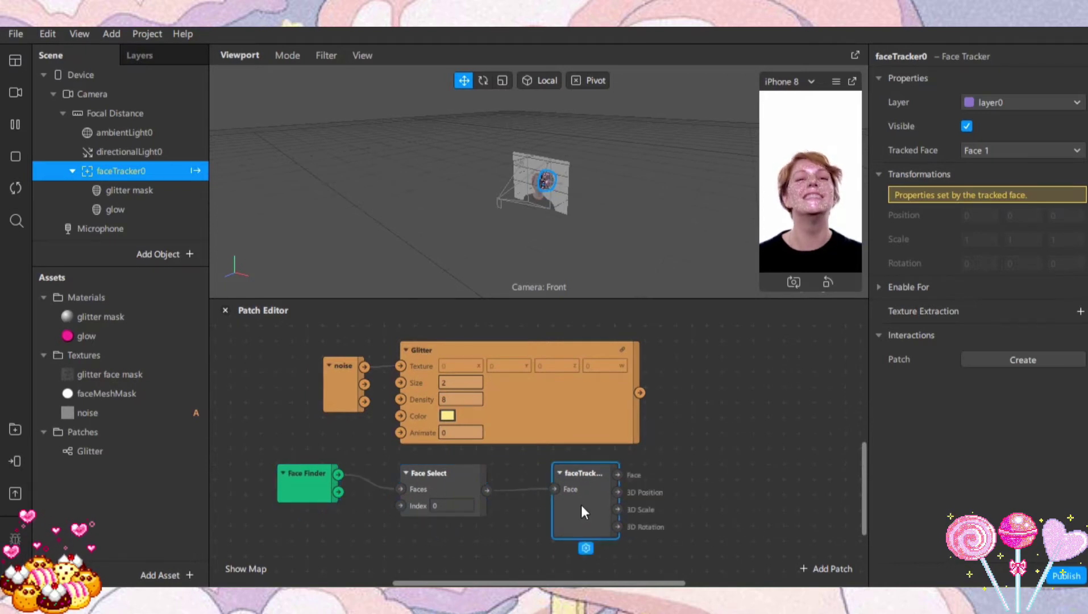
left_click(471, 482)
left_click(342, 449)
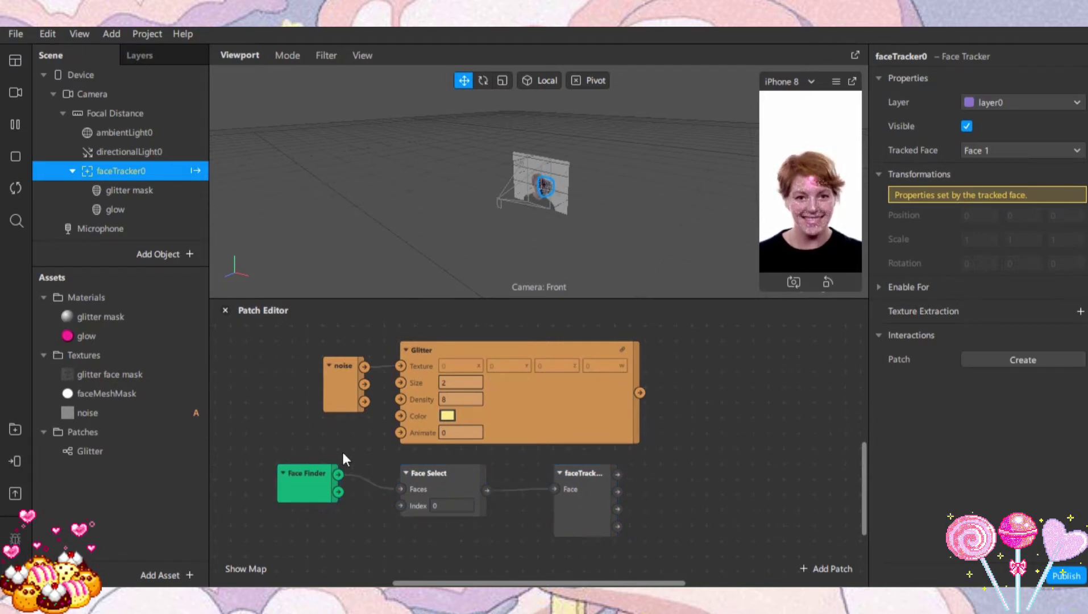
left_click_drag(565, 519, 601, 555)
left_click_drag(459, 469, 430, 472)
left_click(717, 506)
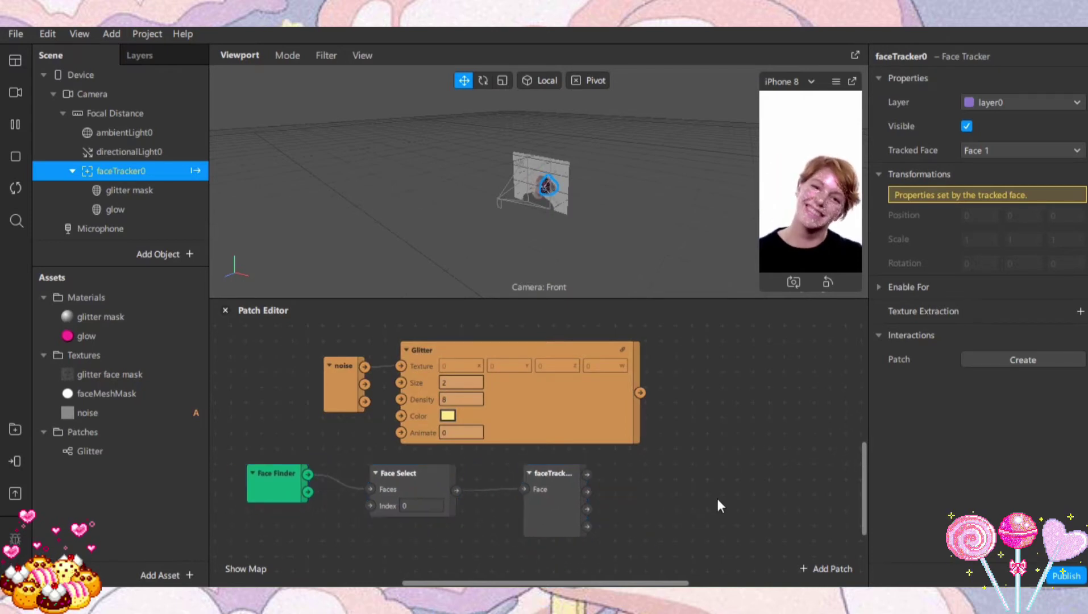
- Add an Unpack patch to the right of the faceTracker0 patch and connect the tracker's 3D Rotation output to its Value input
right_click(658, 488)
type("unpac")
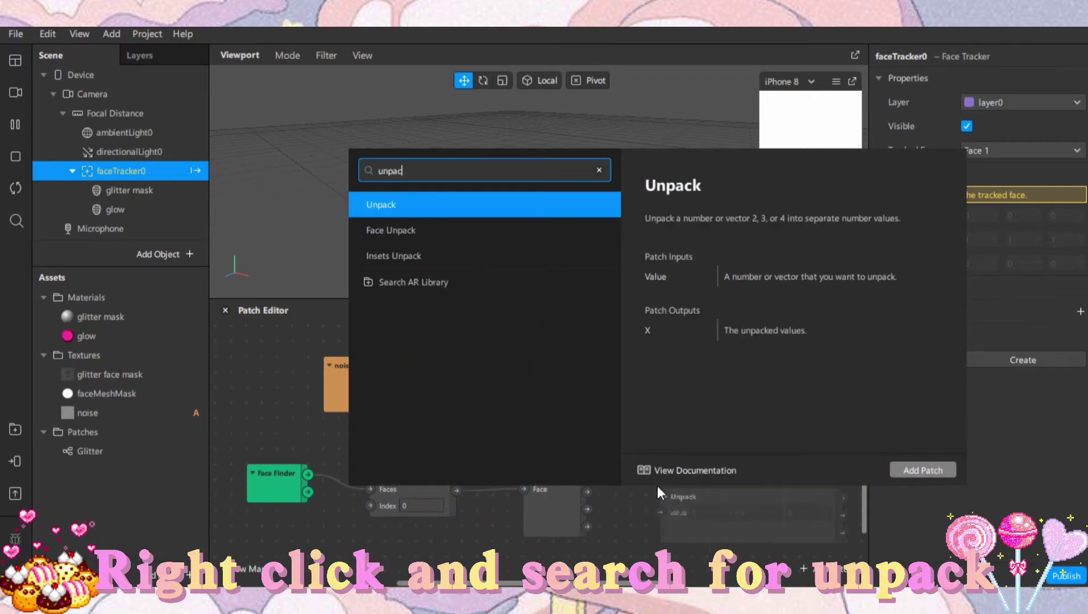
key("Return")
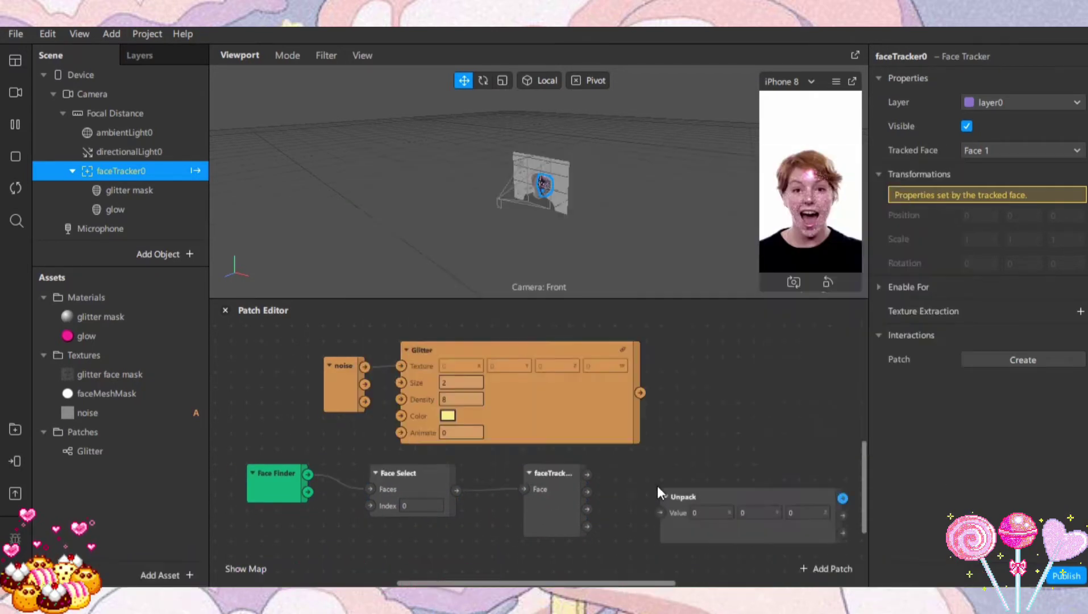
left_click(752, 501)
left_click_drag(751, 498, 711, 477)
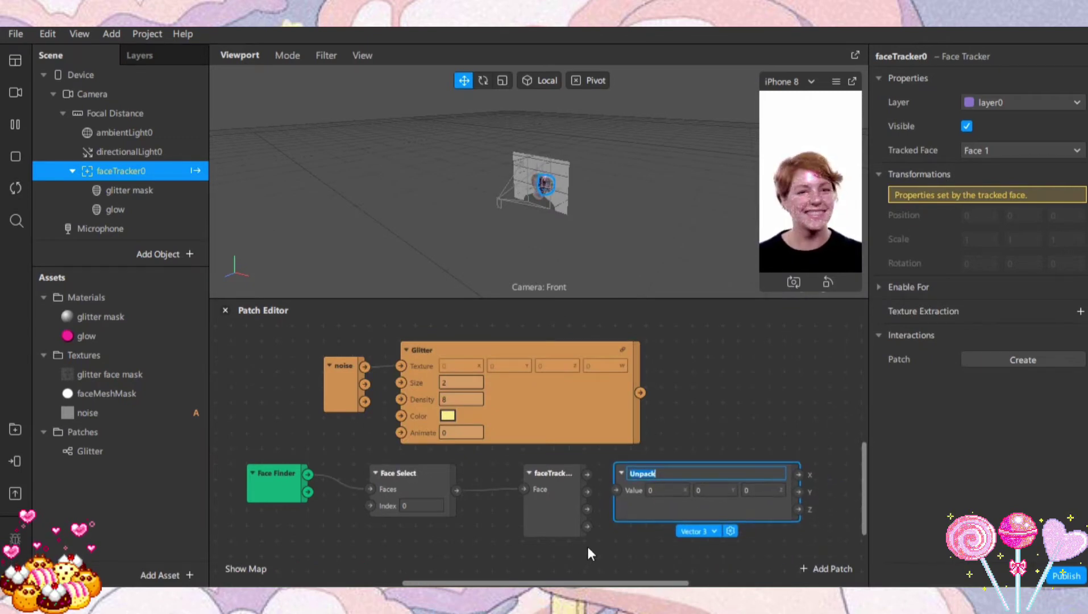
left_click(586, 544)
left_click_drag(587, 525, 616, 490)
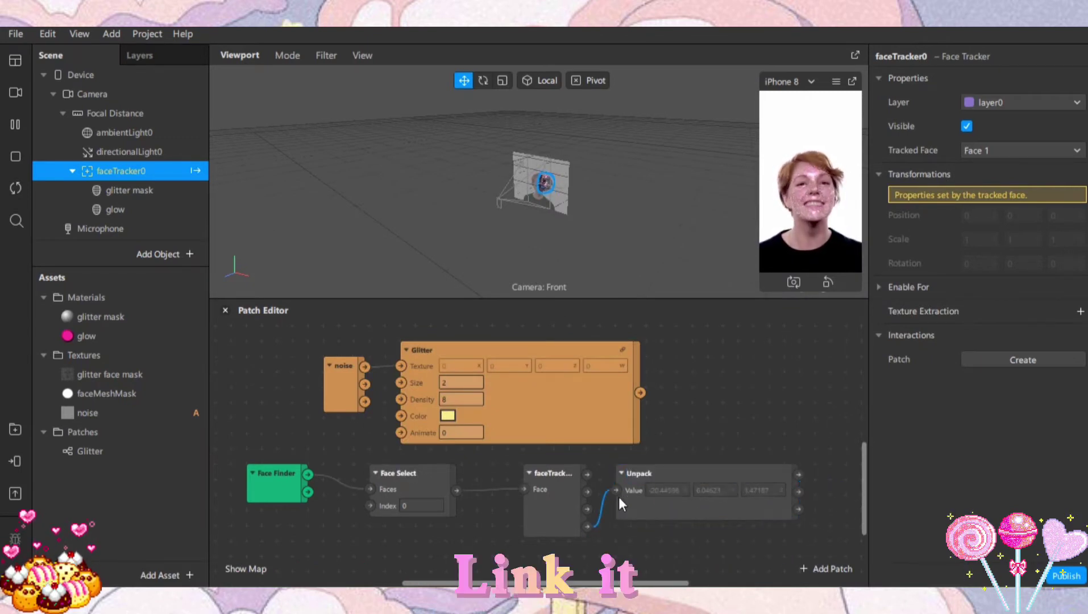
- Connect Unpack's third output to Glitter's Animate input, and Glitter's output to a new Diffuse Texture patch of the glitter mask material
left_click_drag(798, 508, 403, 433)
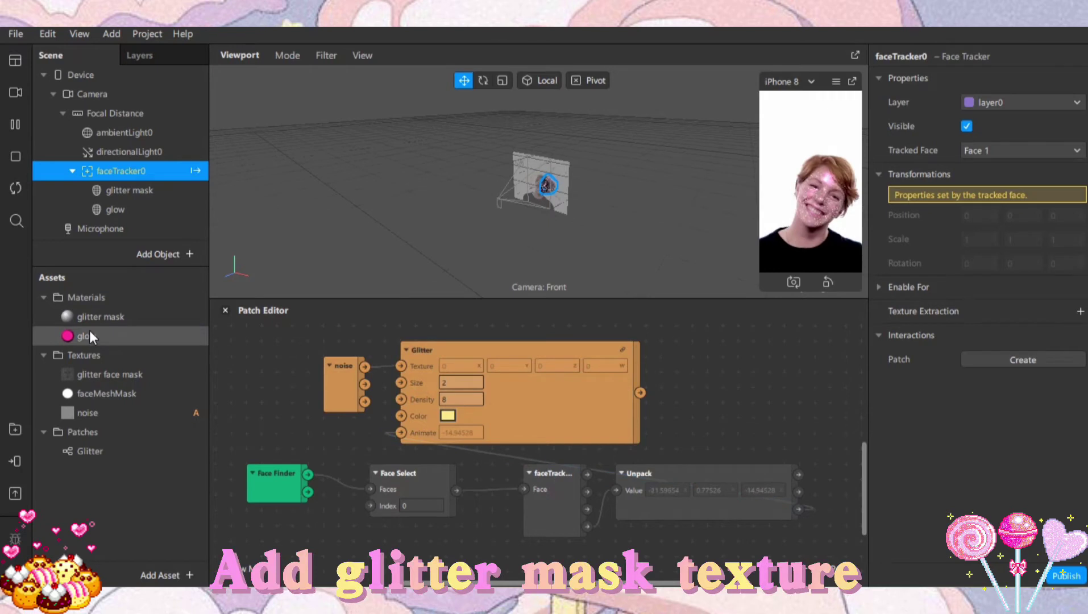
double_click(106, 316)
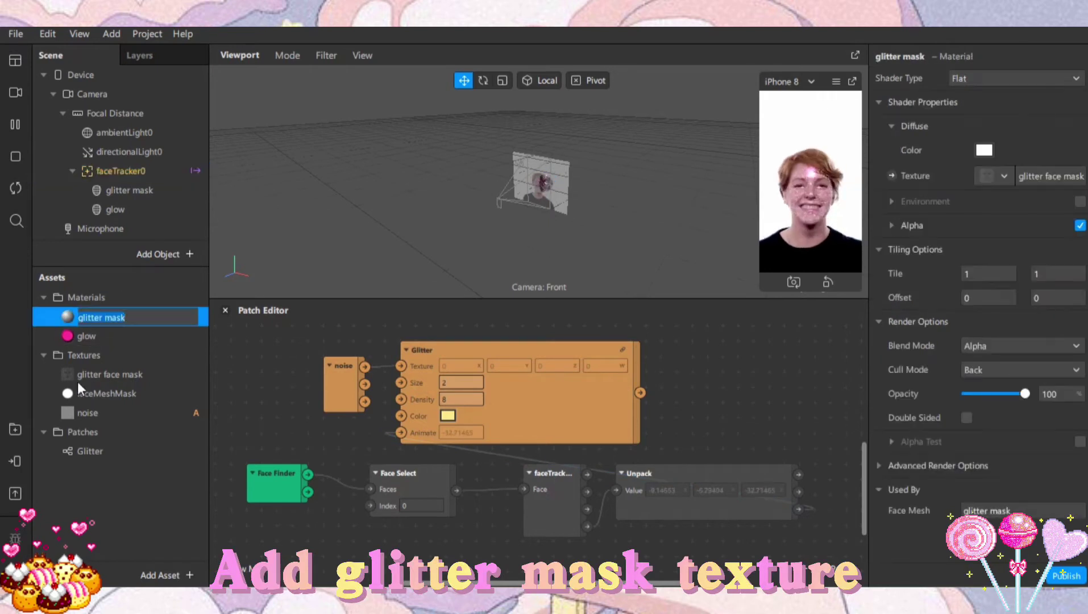
left_click(892, 175)
left_click_drag(563, 466, 711, 384)
left_click_drag(640, 392, 663, 397)
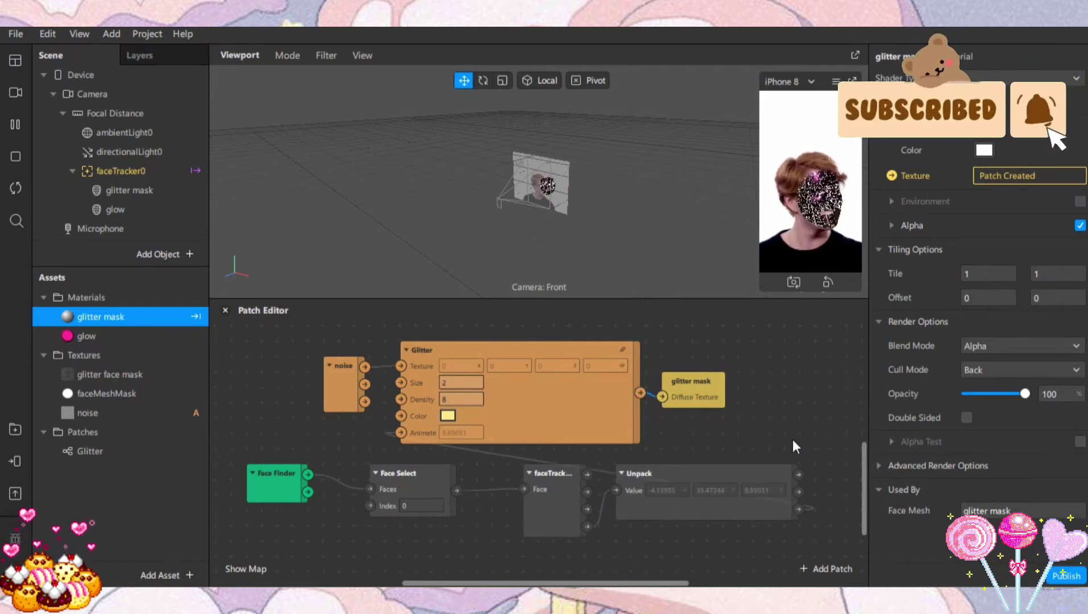
- Set the glitter mask material's blend mode to Add, and detach and enlarge the preview without covering the material's properties
left_click(1006, 354)
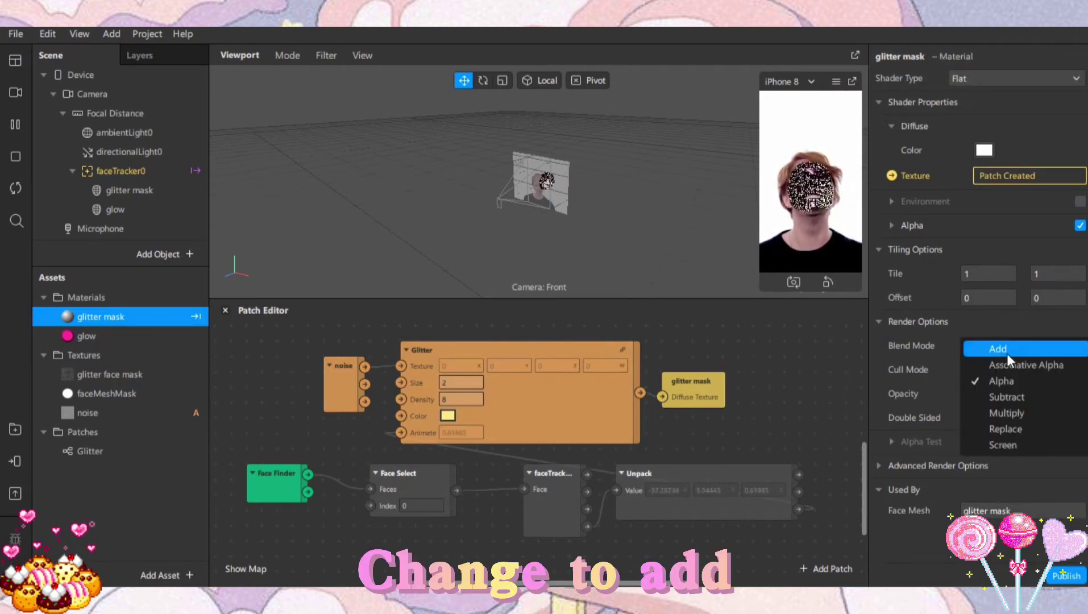
left_click(1021, 352)
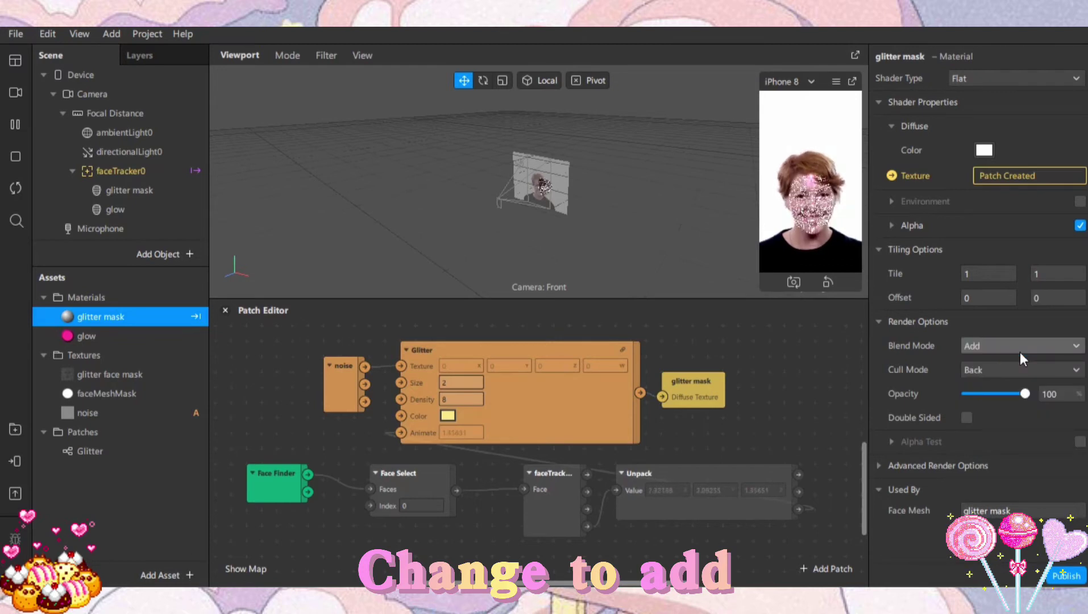
left_click(856, 85)
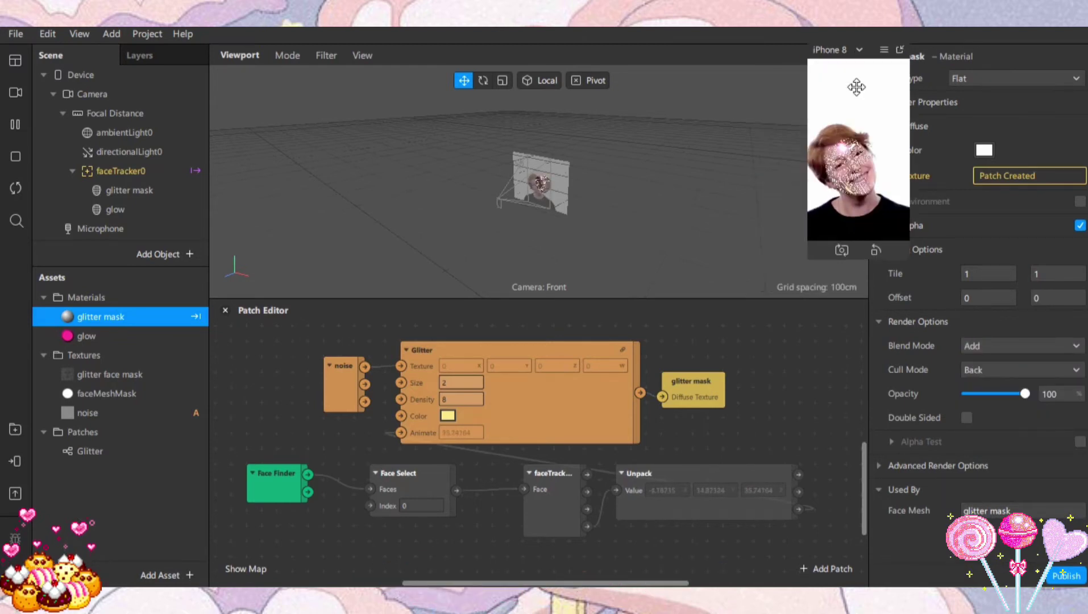
left_click_drag(762, 320, 655, 521)
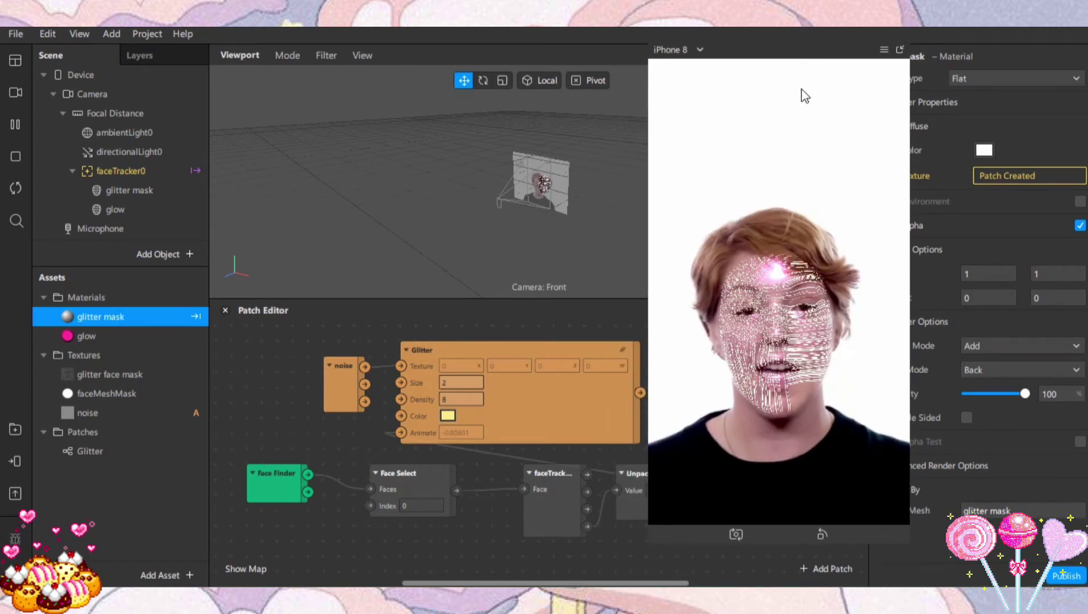
left_click_drag(805, 64, 733, 73)
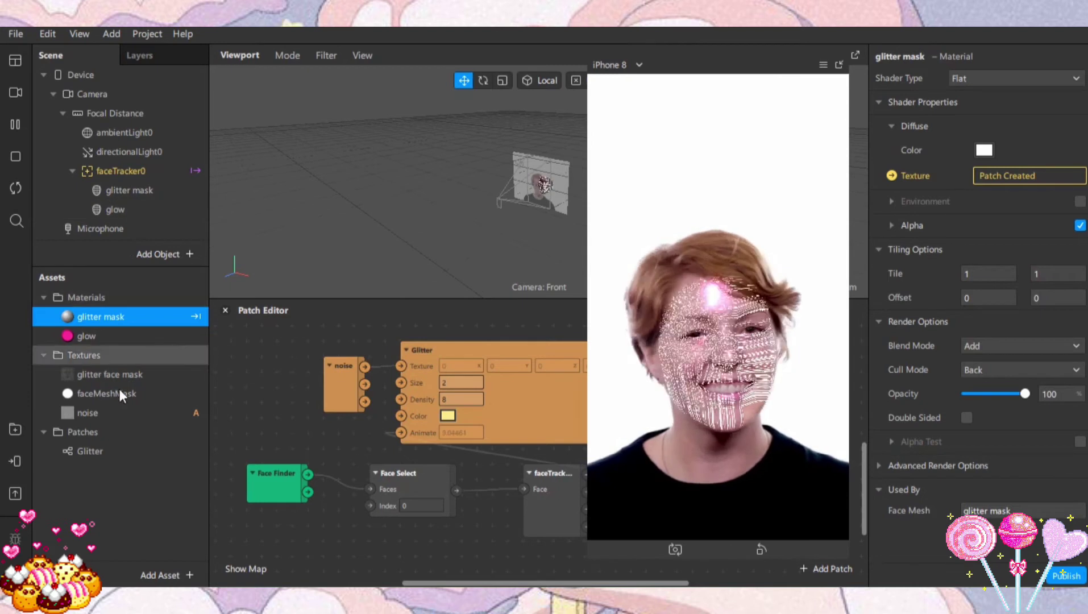
- Set the noise texture's compression to None for iOS, Android and Older Android
left_click(143, 423)
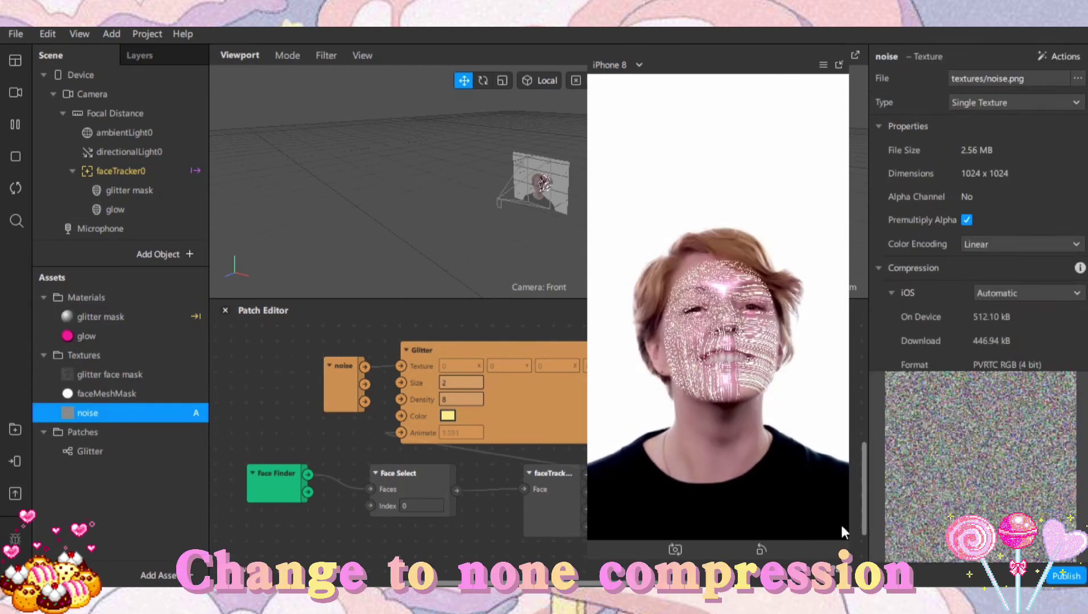
left_click(1043, 295)
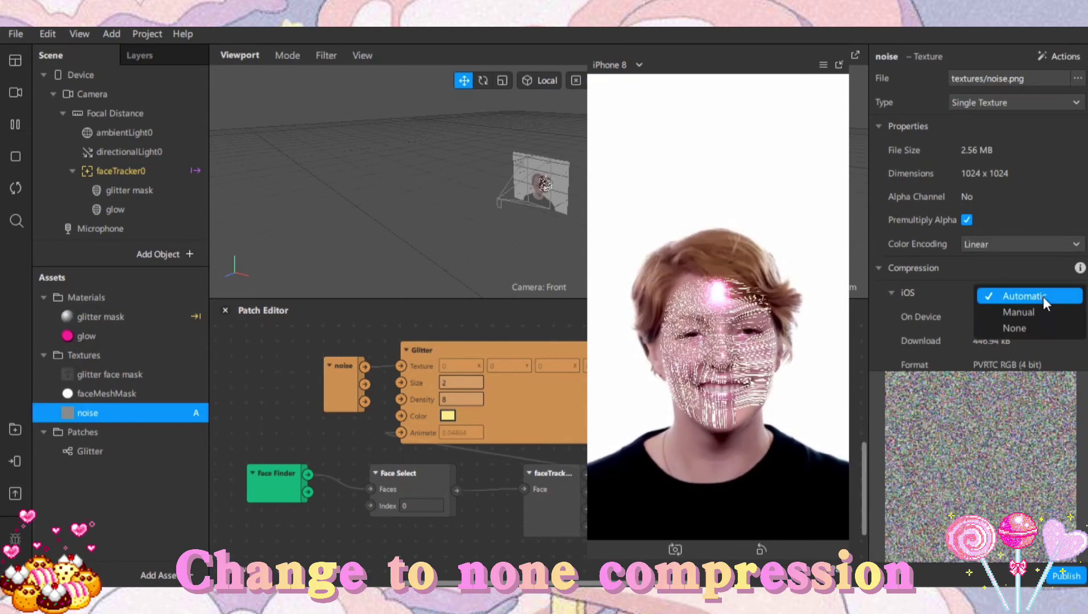
left_click(1043, 329)
scroll(1031, 248, "down", 2)
scroll(1032, 249, "down", 2)
left_click(1018, 162)
left_click(997, 195)
left_click(1005, 231)
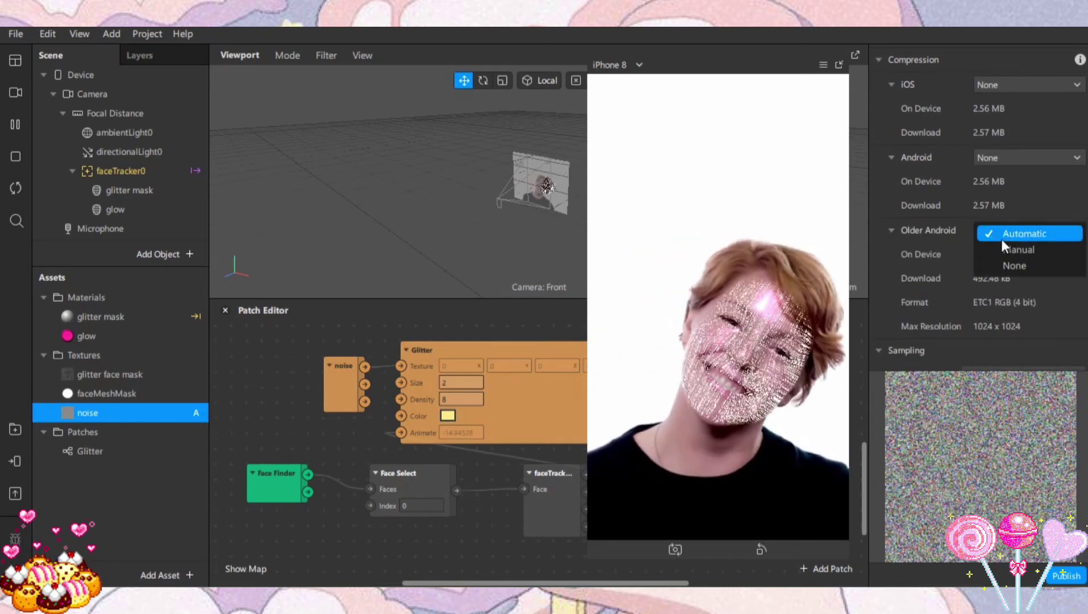
left_click(1003, 266)
- Set both the U and V tiling modes of the noise texture to Repeat
scroll(1003, 266, "down", 2)
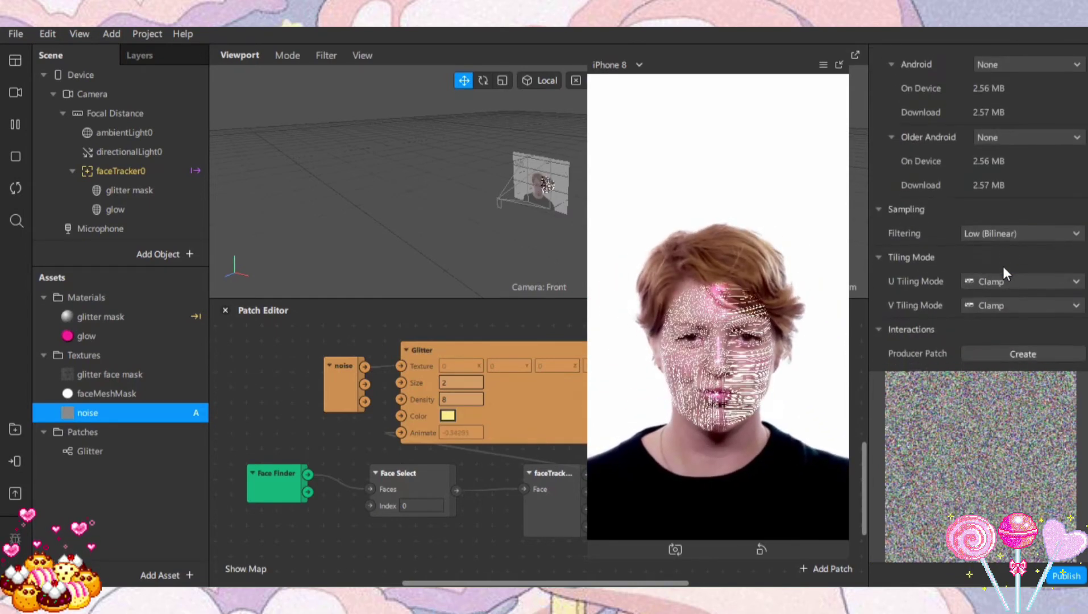
left_click(1028, 272)
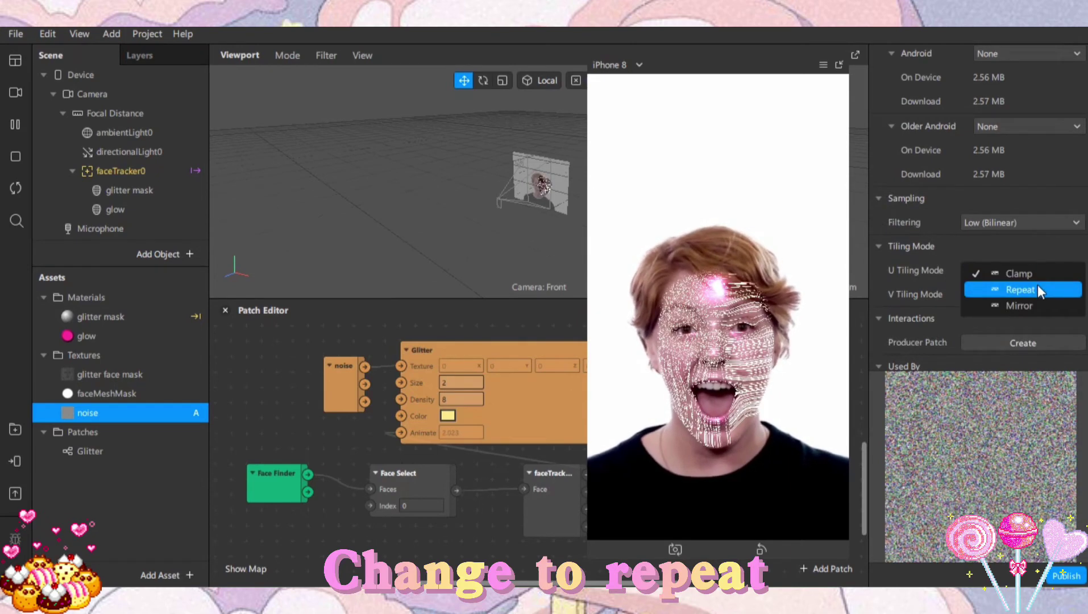
left_click(1037, 290)
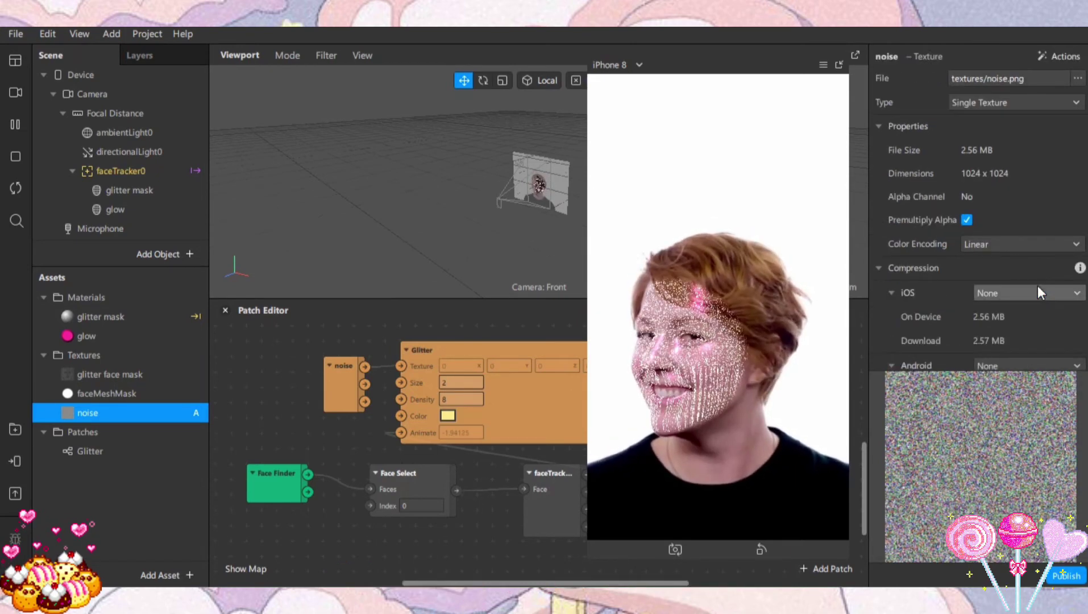
scroll(1037, 285, "down", 5)
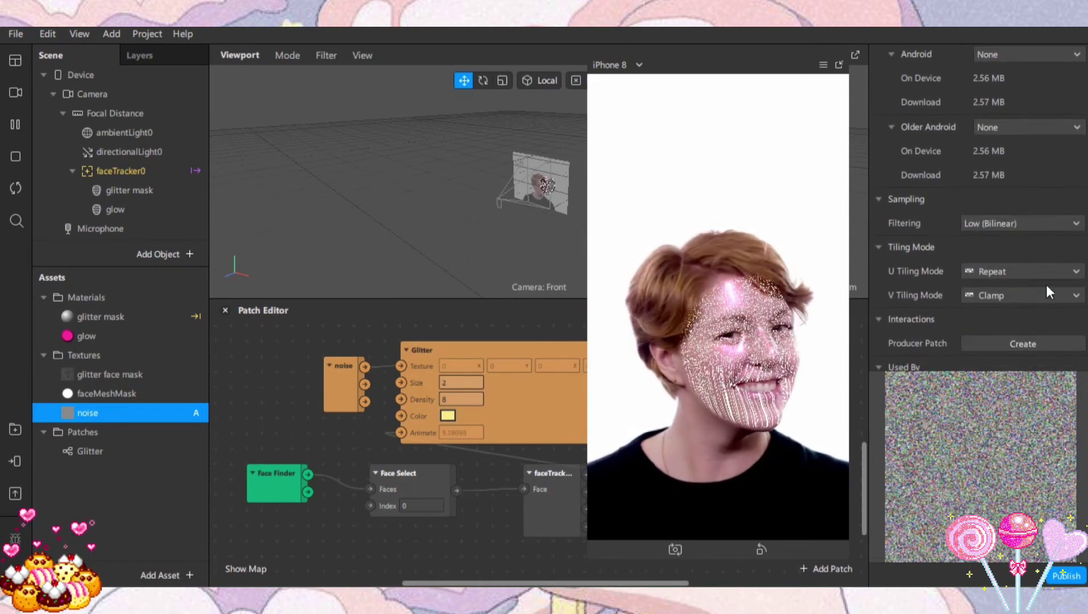
left_click(1032, 293)
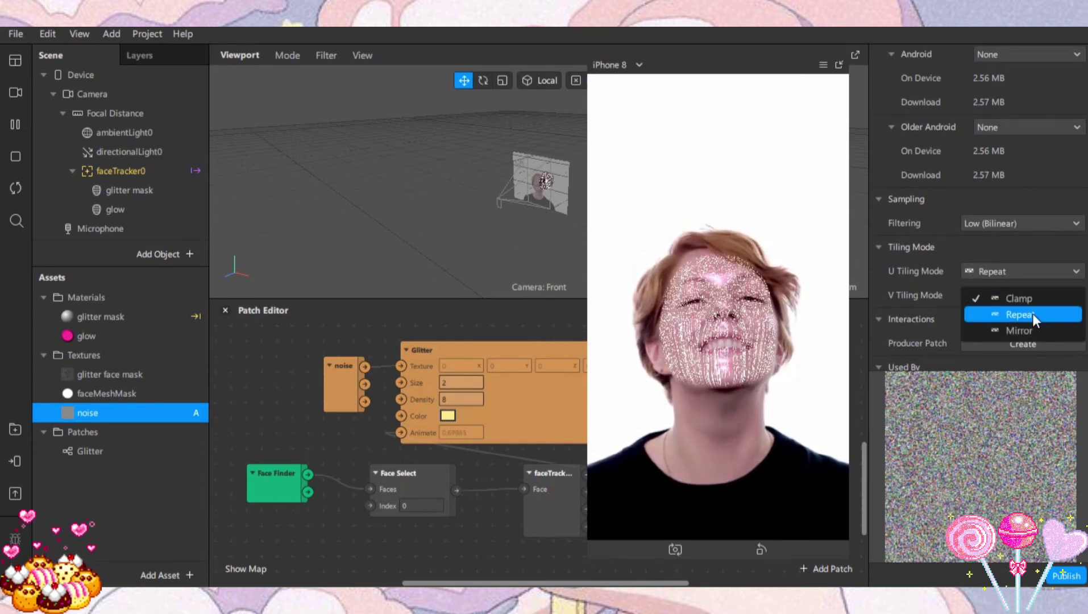
left_click(1032, 315)
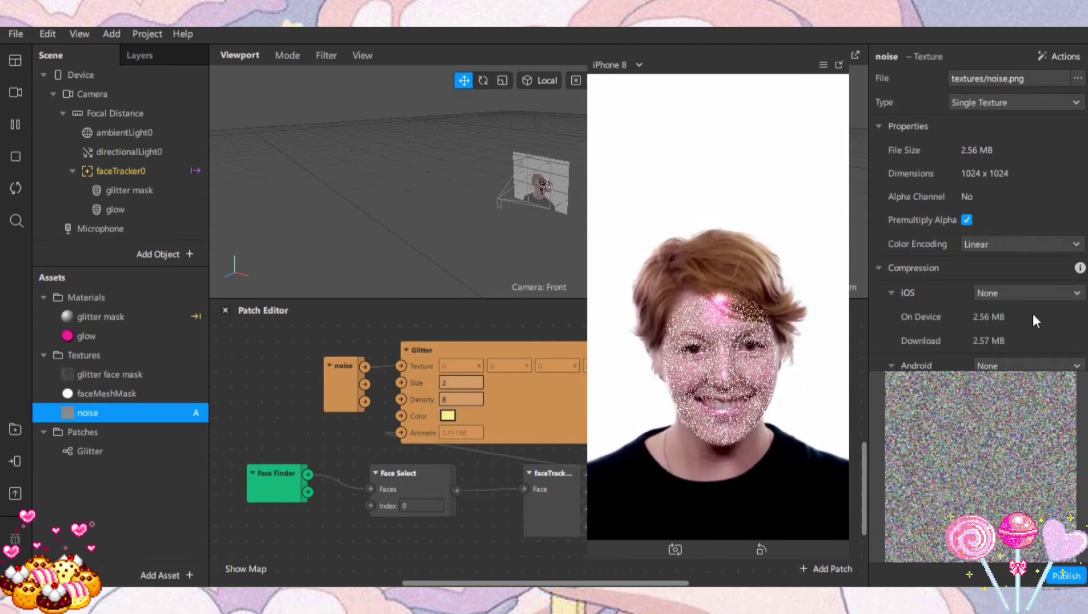
- Move the preview clear of the Glitter patch and adjust its Density, trying 15 before settling on 20
left_click_drag(710, 68, 870, 88)
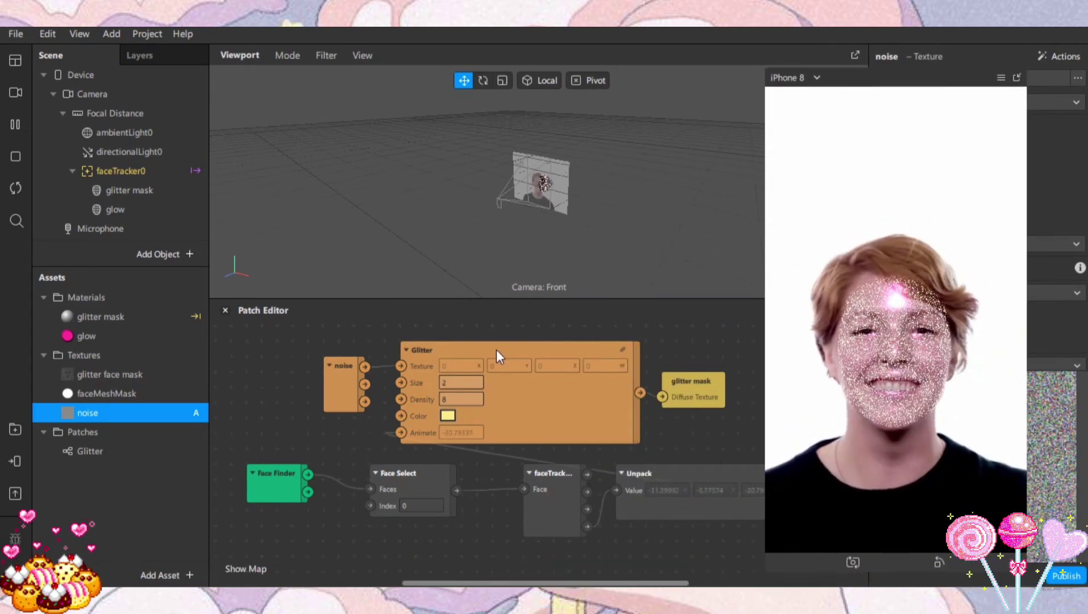
left_click(458, 400)
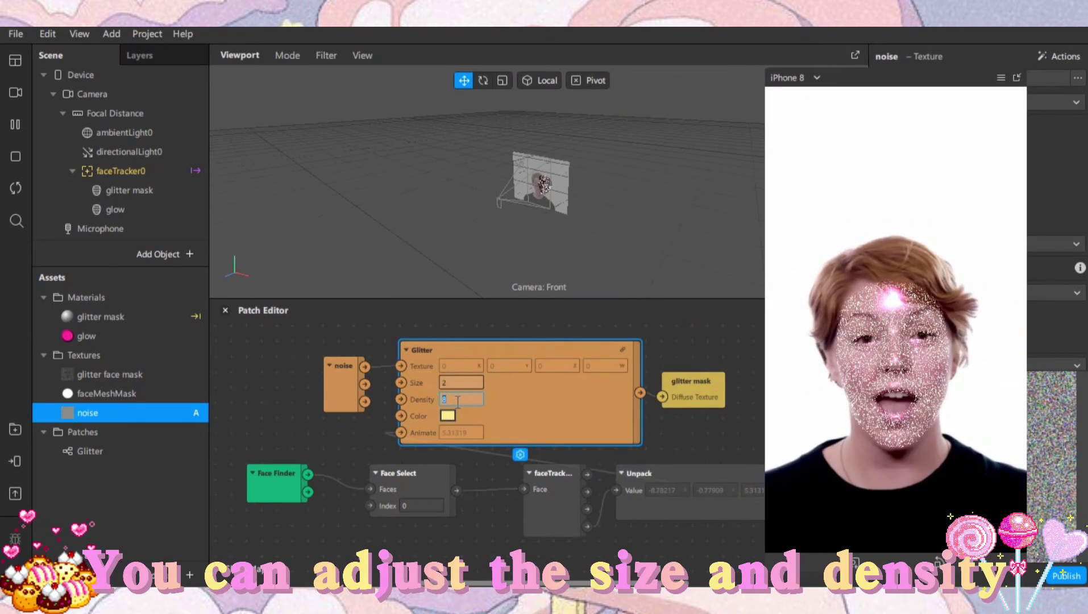
type("15")
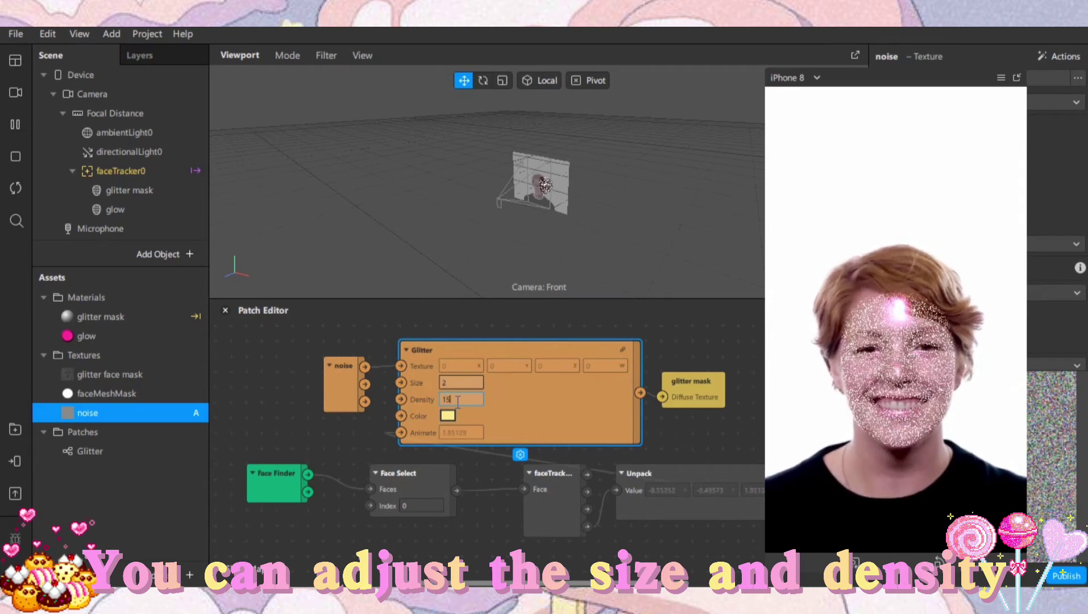
key("Return")
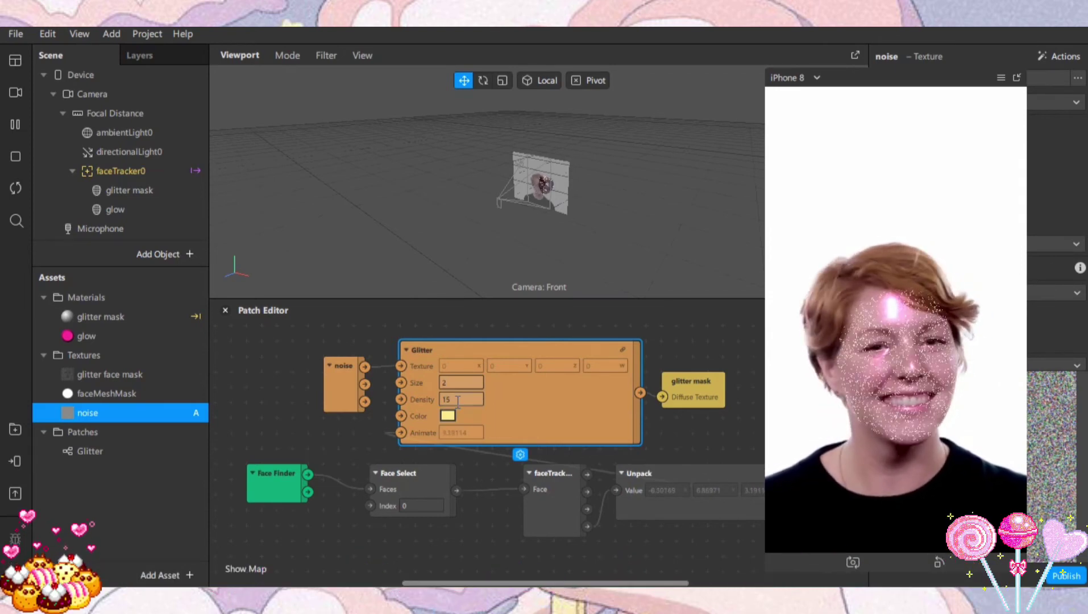
left_click(458, 399)
type("20")
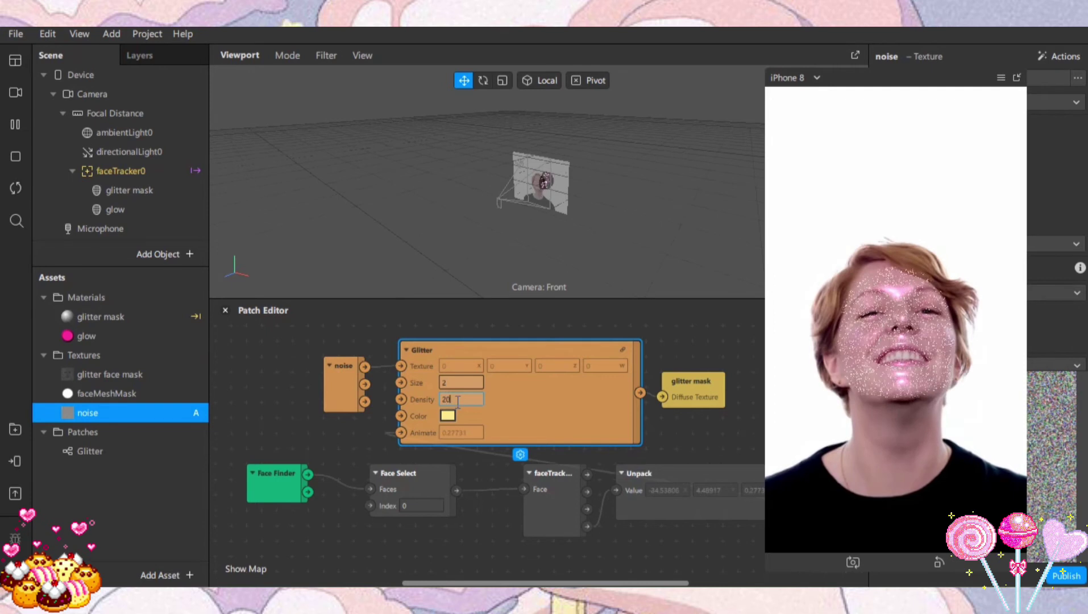
key("Return")
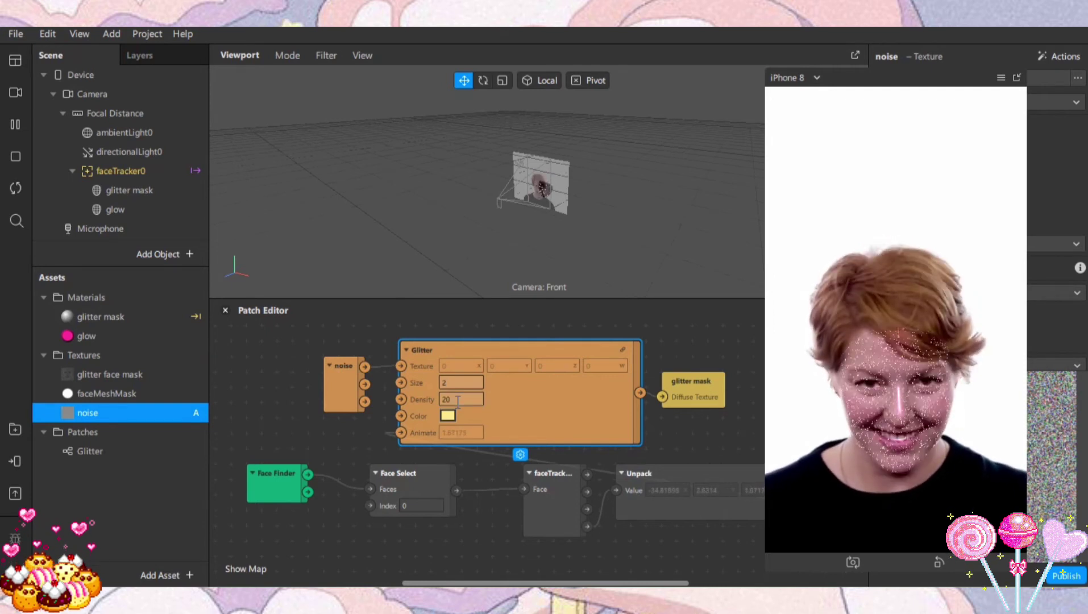
- Set the Glitter patch's Size to 25 and move the preview off the properties area
left_click(467, 382)
type("1")
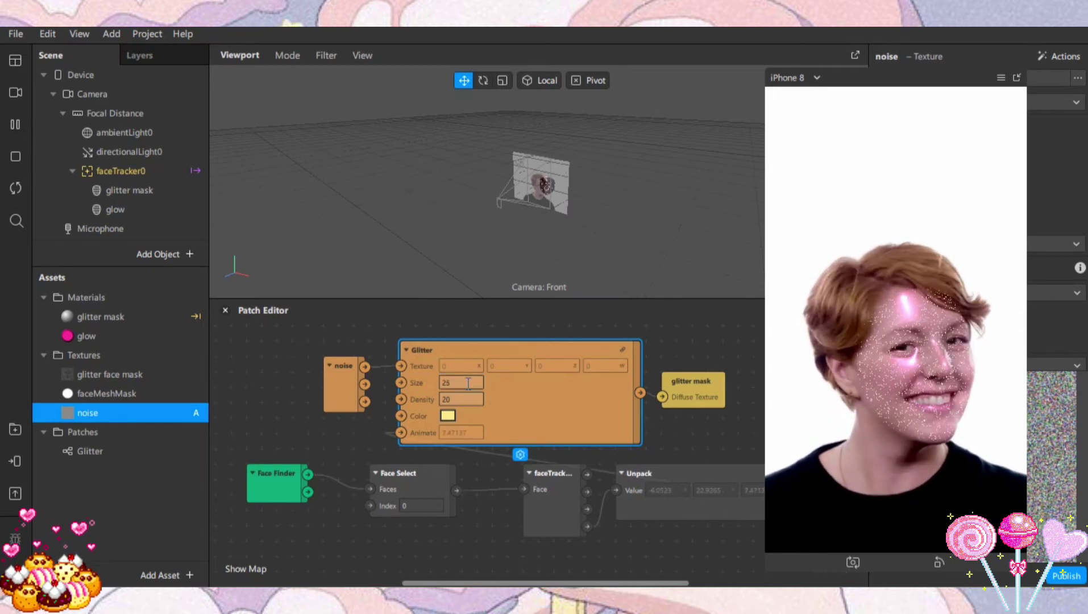
left_click_drag(875, 84, 644, 128)
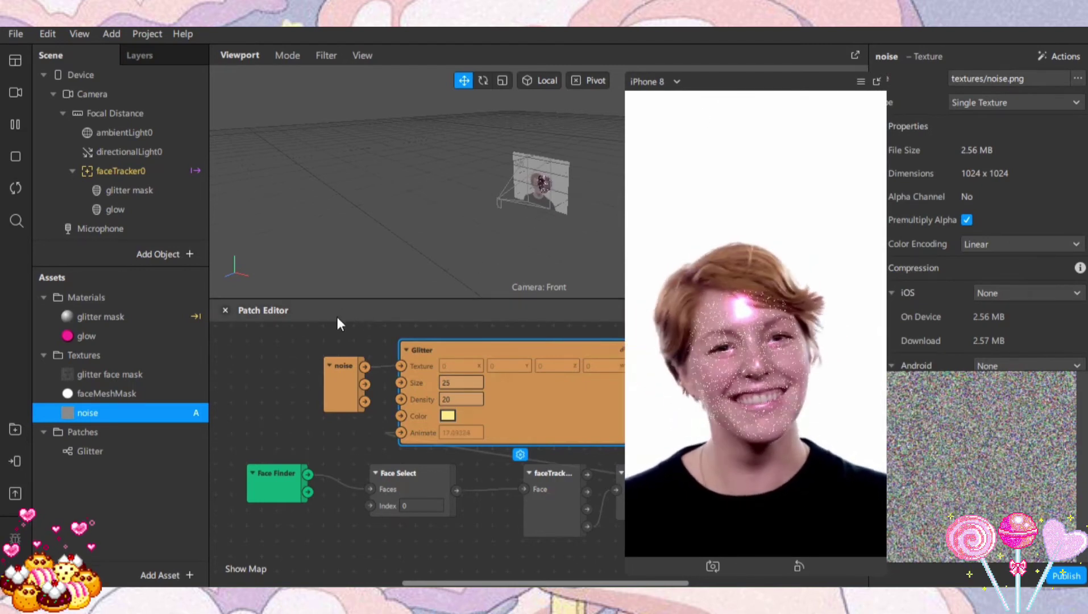
- Add a new face mesh under faceTracker0 and rename it deformation
left_click(124, 170)
right_click(124, 171)
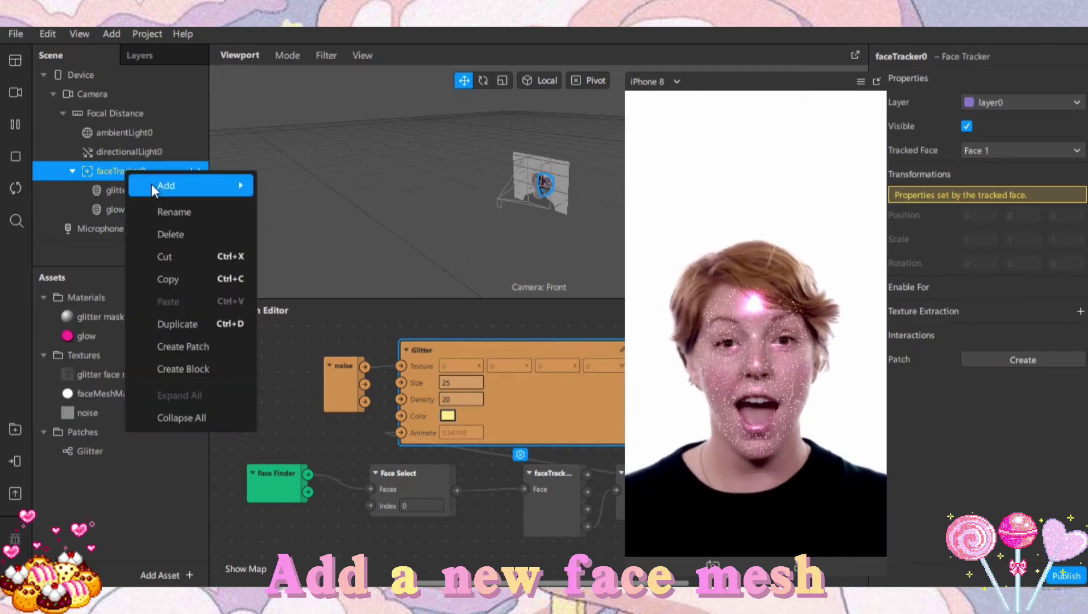
mouse_move(151, 187)
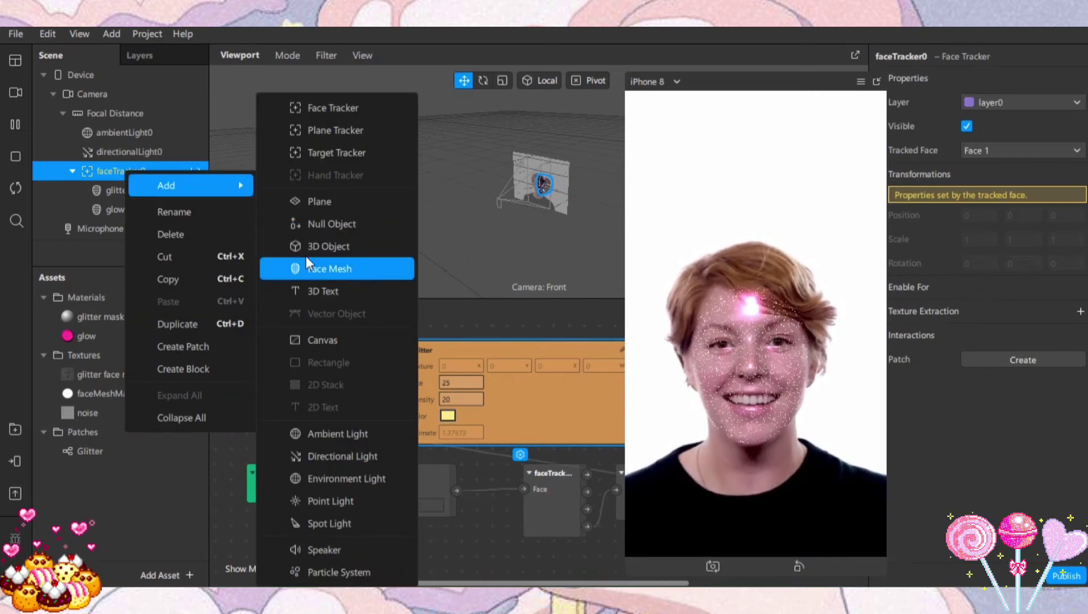
left_click(338, 268)
scroll(119, 170, "down", 1)
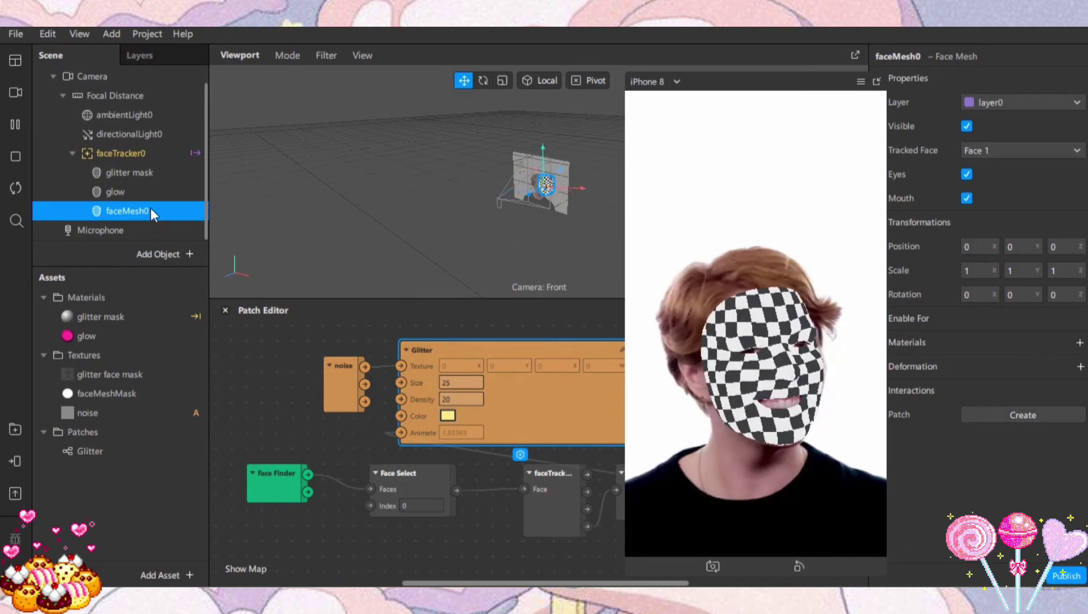
double_click(128, 211)
type("deformation")
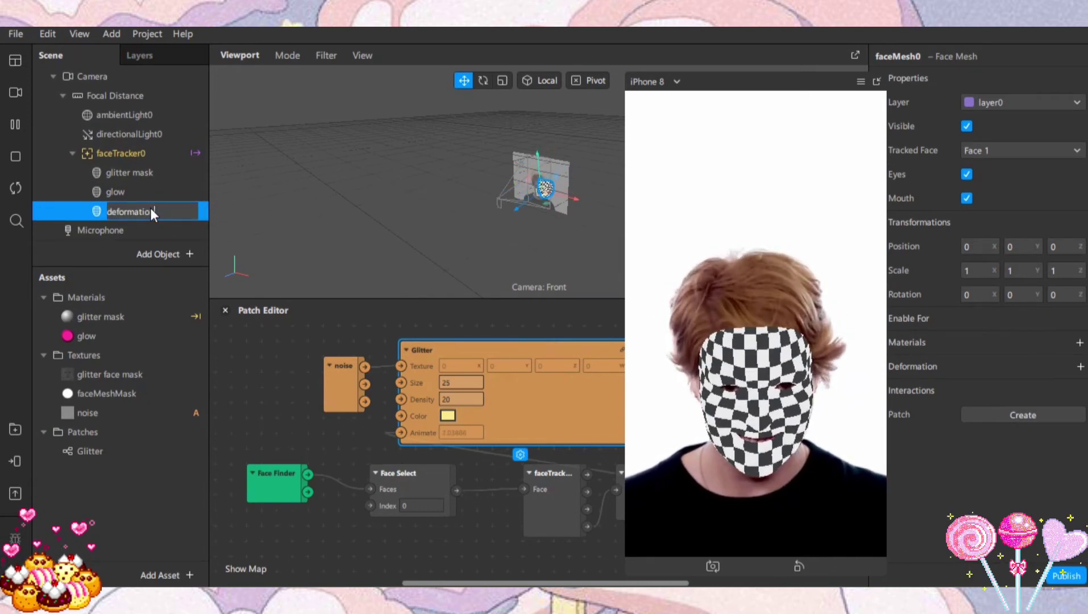
key("Return")
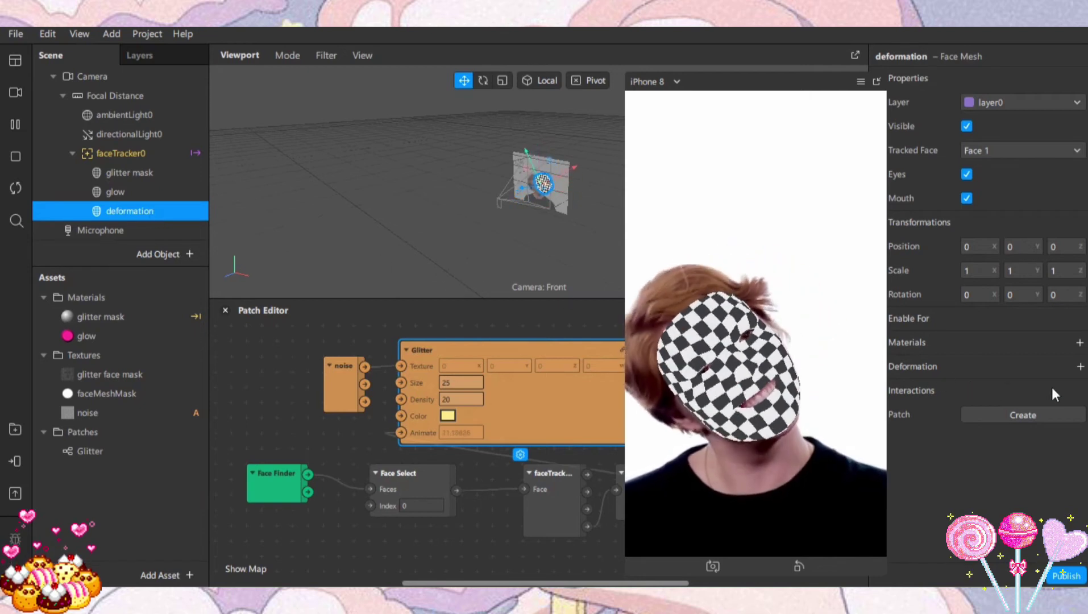
- Move the preview clear of the properties and import yourMesh (26).obj from Downloads as the deformation face mesh's morph object
left_click(1080, 343)
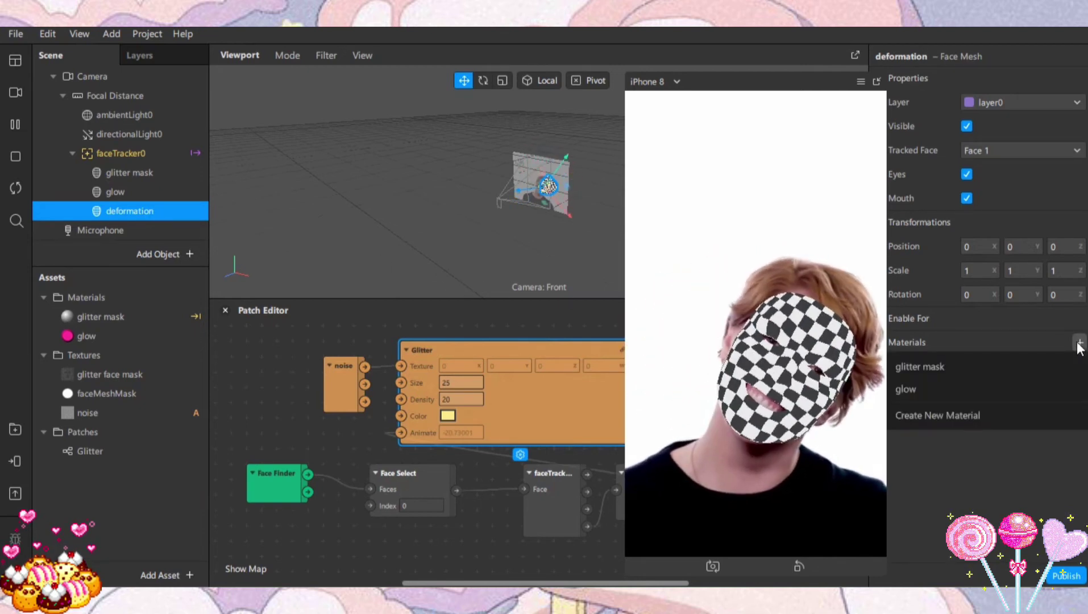
left_click(1068, 451)
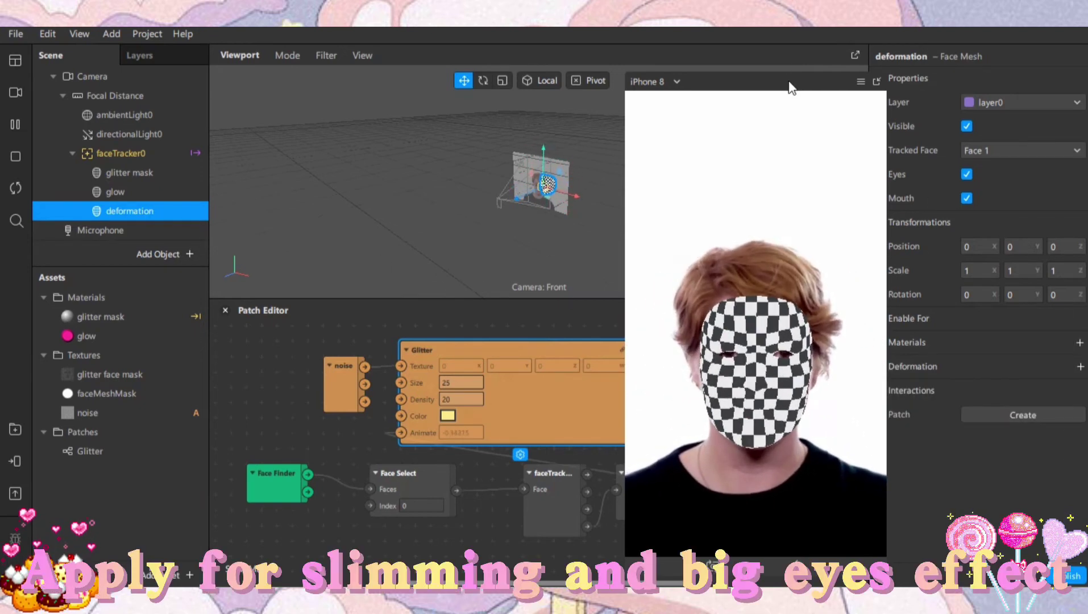
left_click_drag(779, 78, 718, 62)
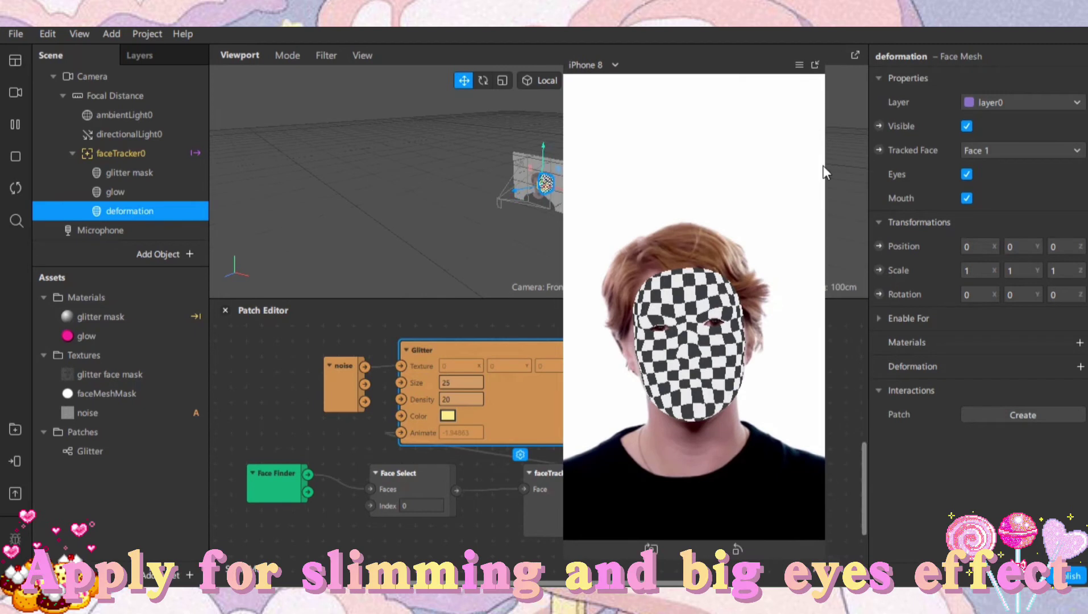
left_click(1080, 367)
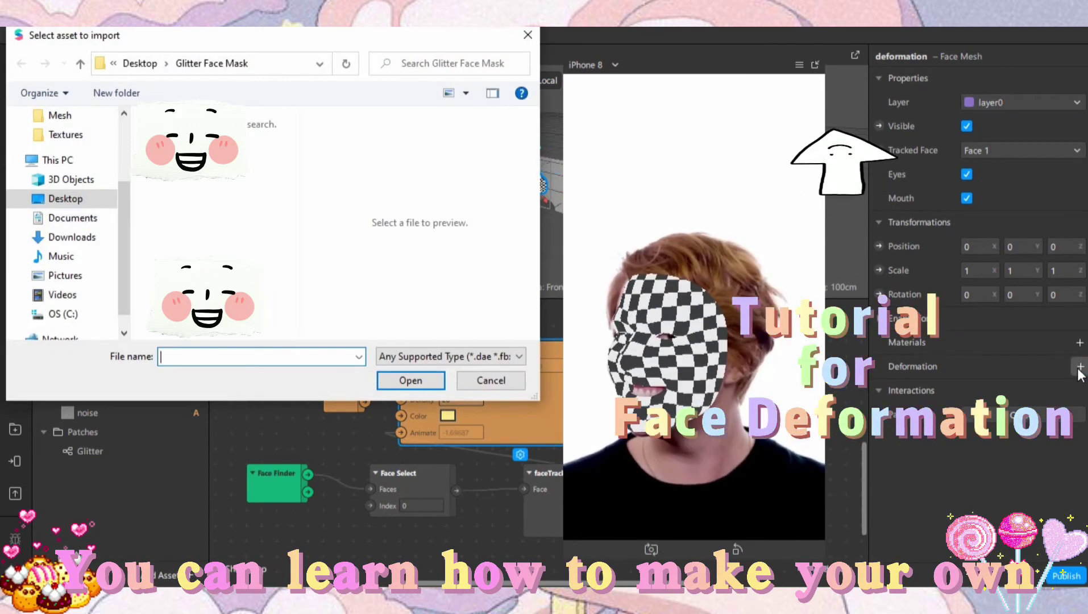
scroll(65, 204, "up", 2)
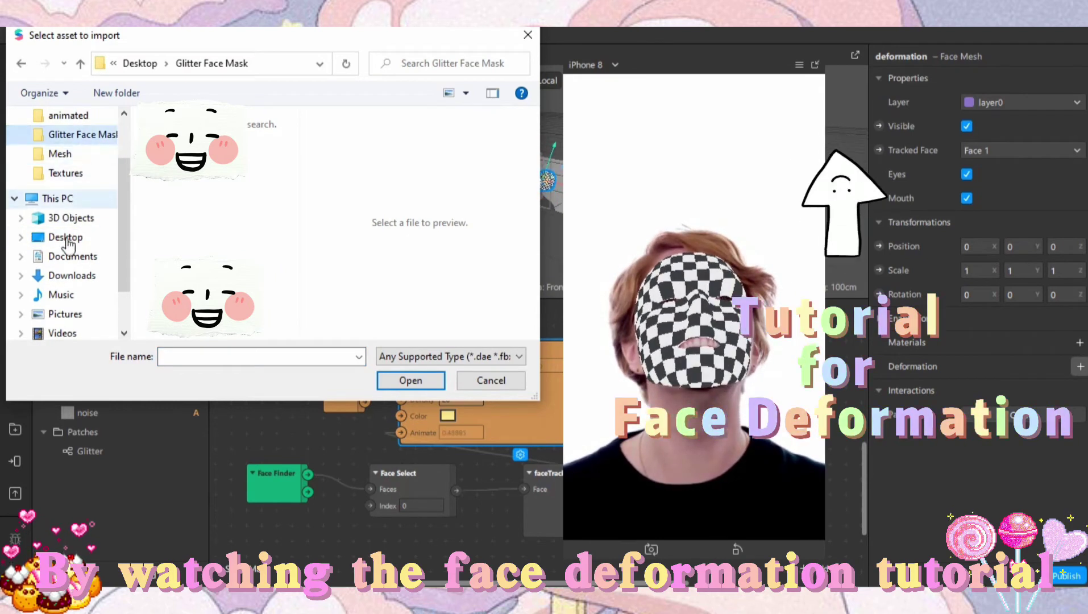
left_click(85, 275)
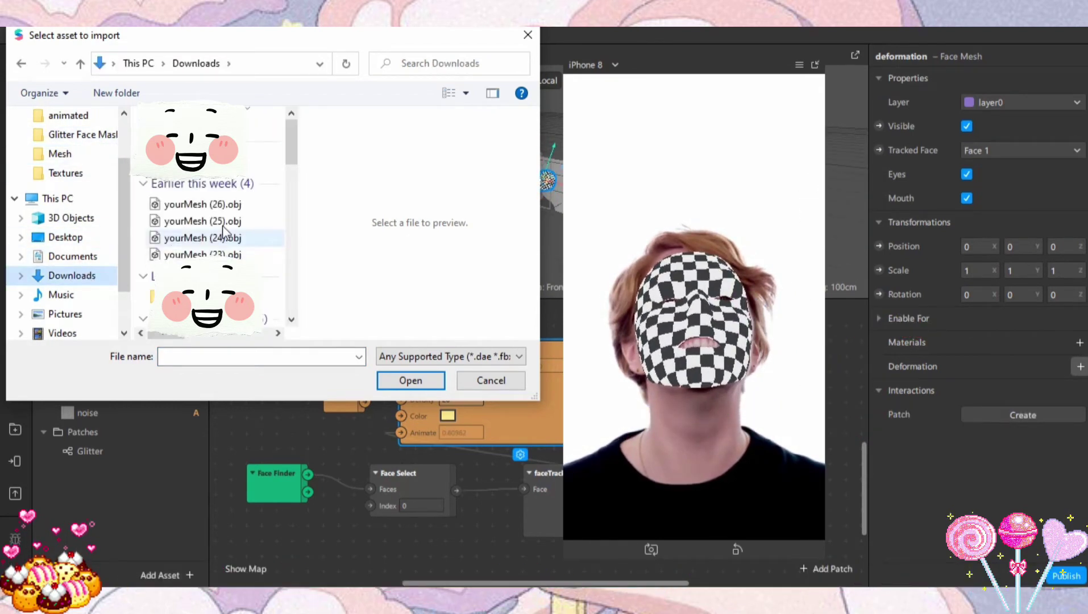
left_click(239, 205)
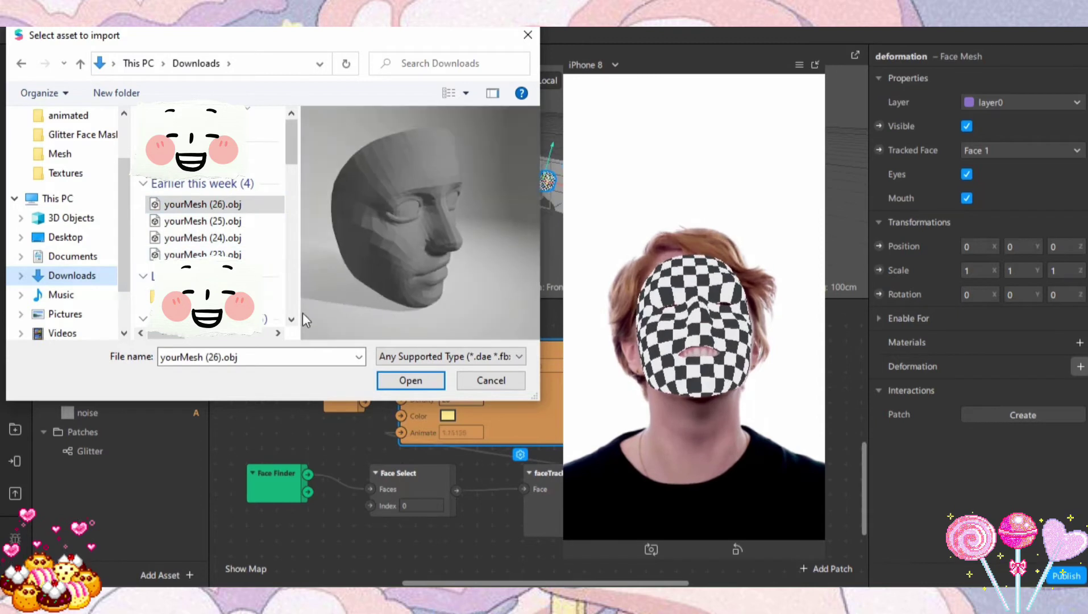
left_click(410, 381)
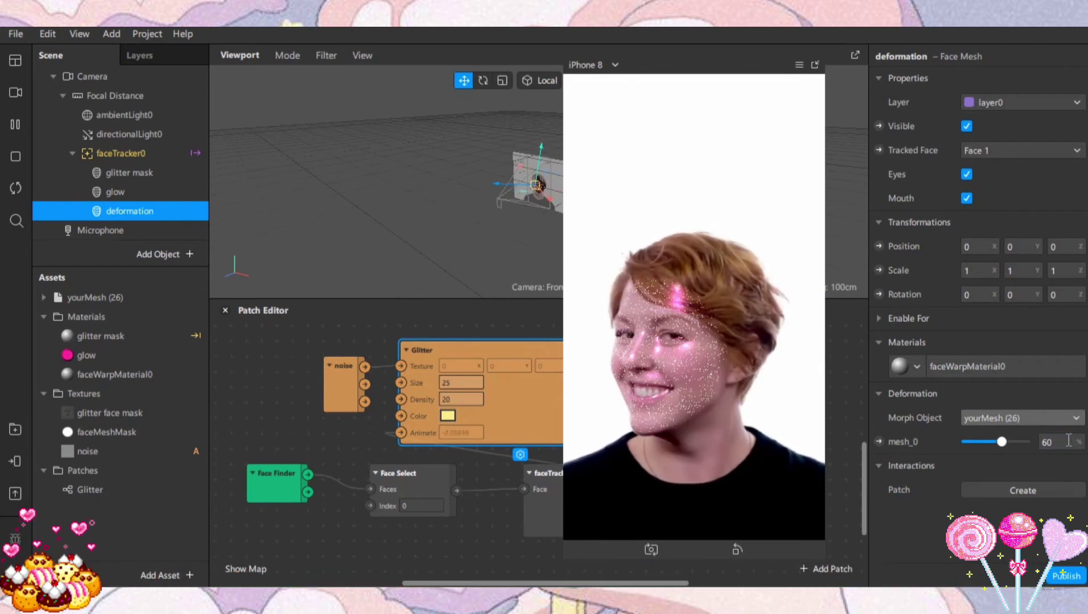
- Adjust the mesh_0 deformation strength and settle on 60%
mouse_move(1002, 440)
left_mouse_down()
mouse_move(1029, 443)
mouse_move(952, 444)
mouse_move(1004, 456)
left_mouse_up()
left_click(1069, 442)
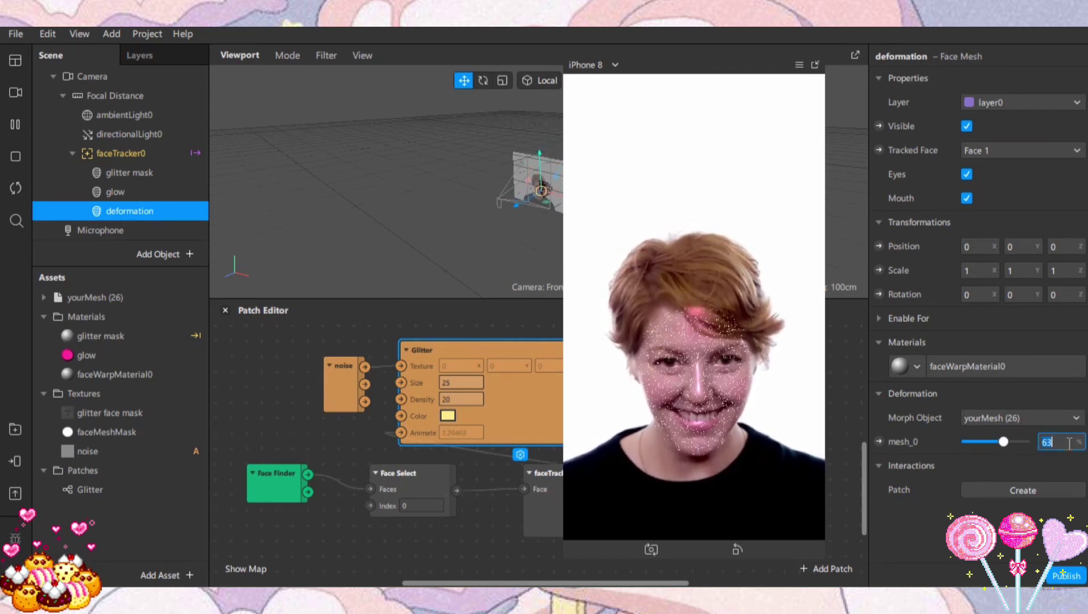
type("60")
key("Return")
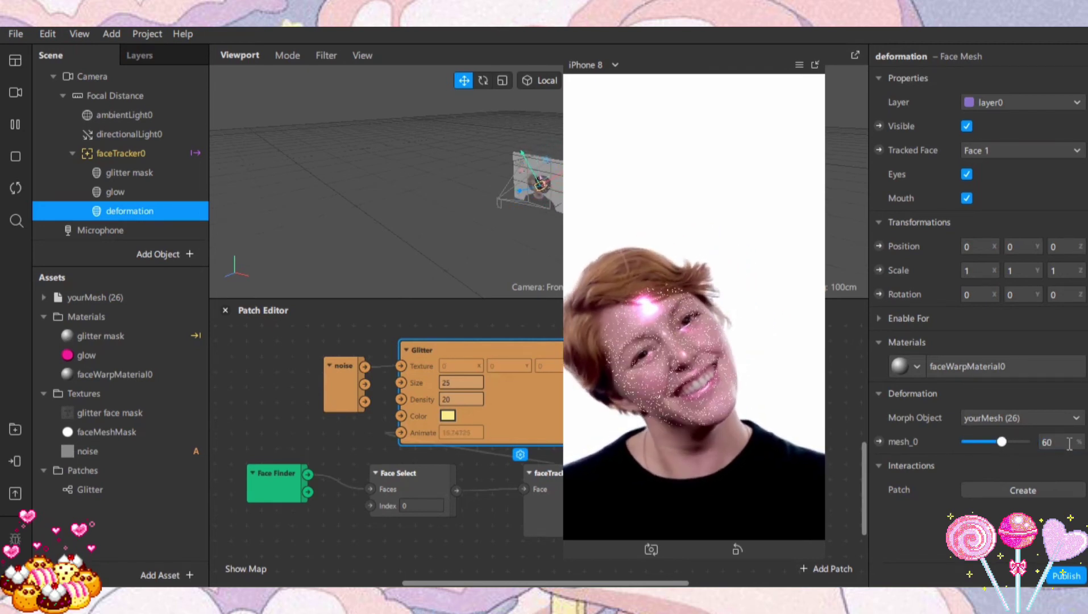
- Pause the preview video and check the deformation's effect using its visibility and mesh_0 strength
left_click(16, 126)
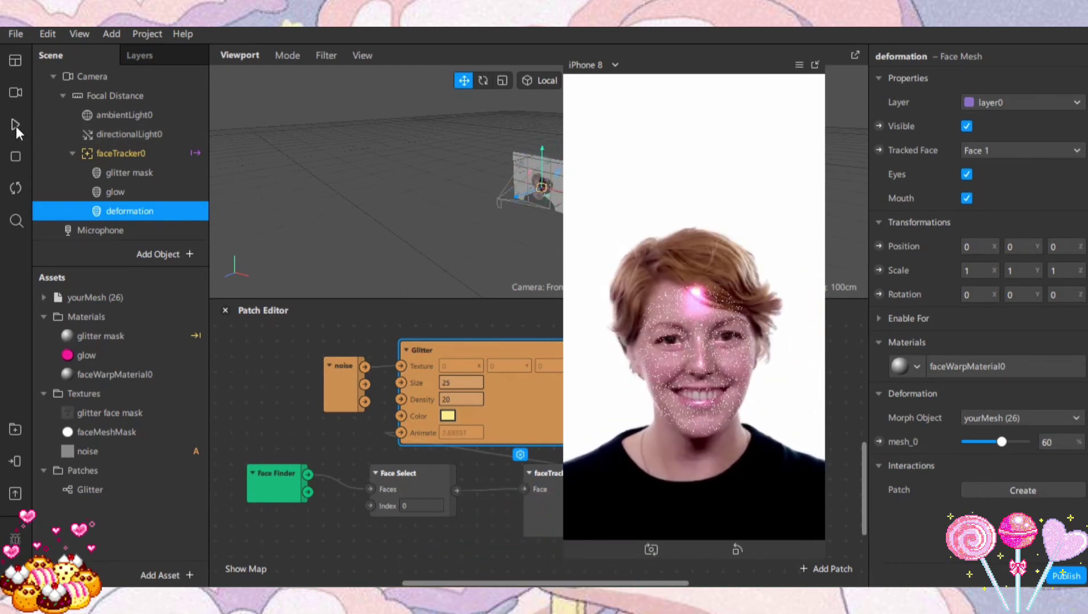
left_click(967, 125)
mouse_move(1003, 444)
left_mouse_down()
mouse_move(1029, 439)
mouse_move(954, 437)
mouse_move(1005, 437)
left_mouse_up()
left_click_drag(715, 67, 727, 57)
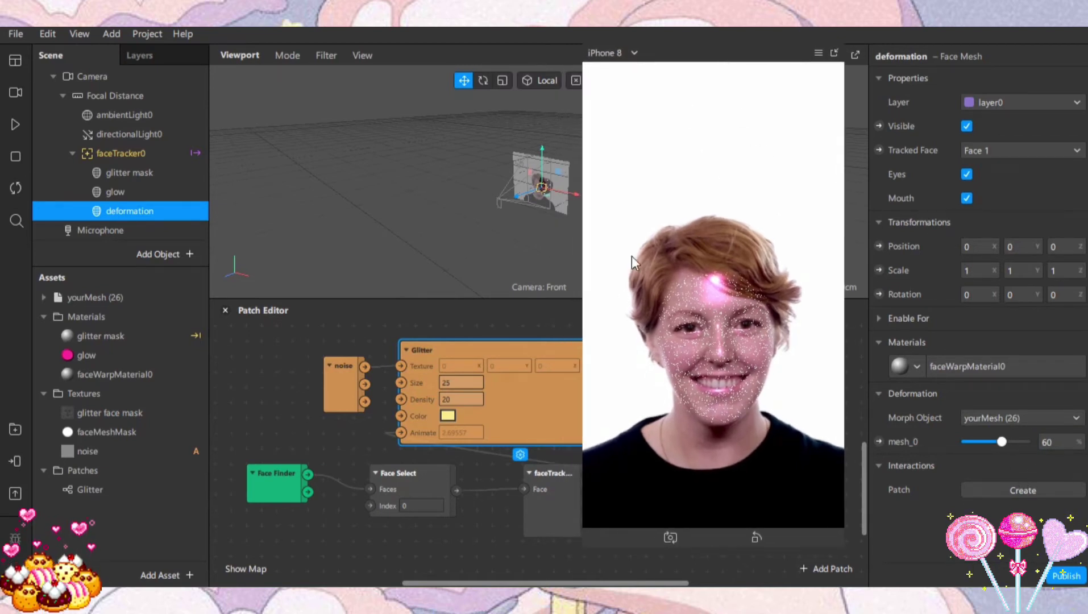
- Add a plane under faceTracker0 and rename it bunny ears
left_click(122, 156)
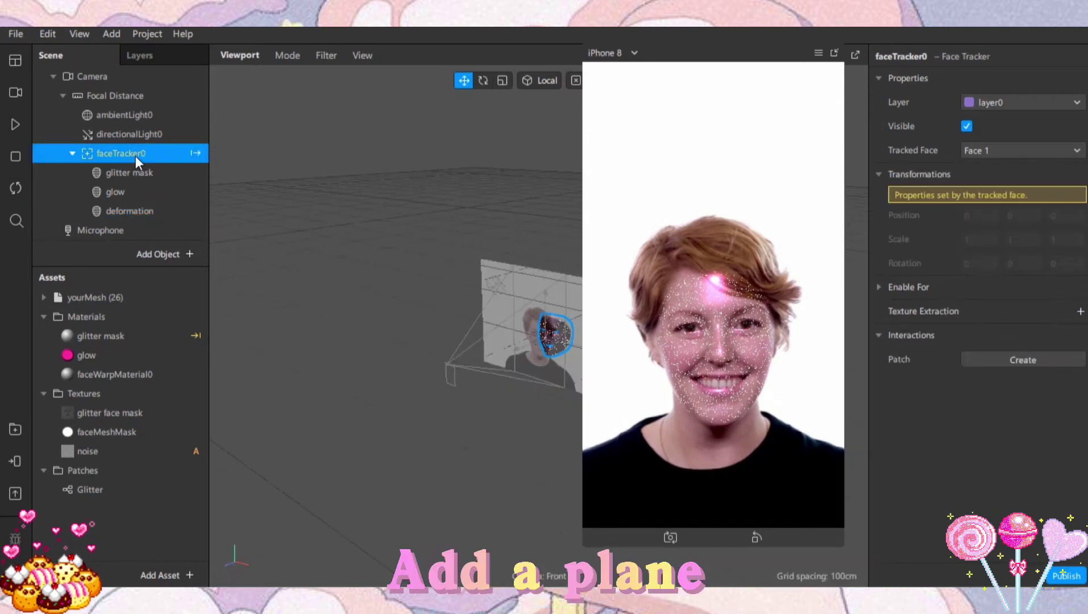
right_click(135, 156)
mouse_move(167, 166)
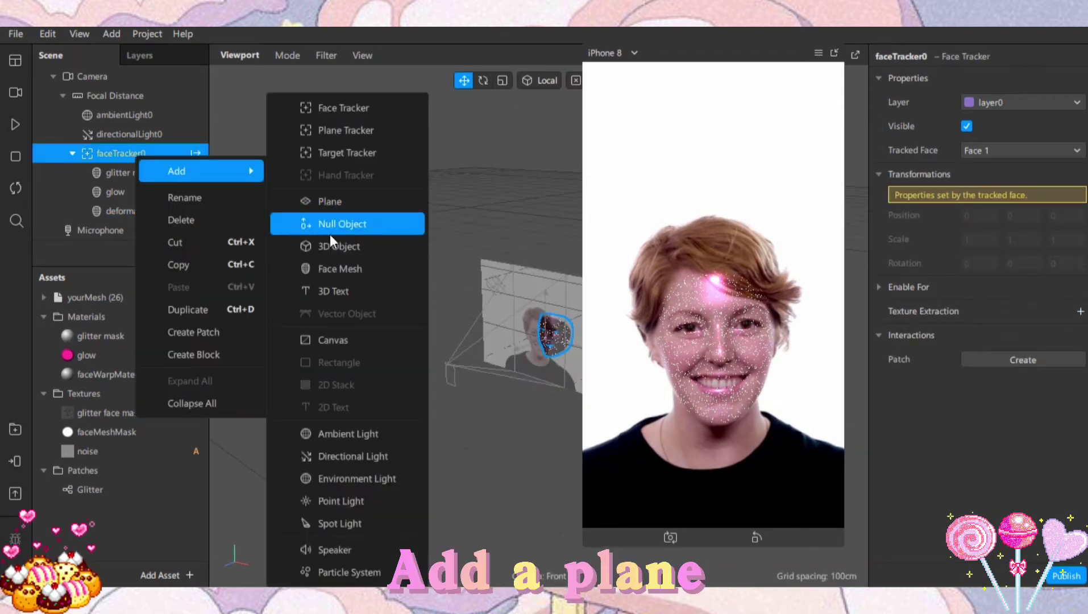
left_click(356, 207)
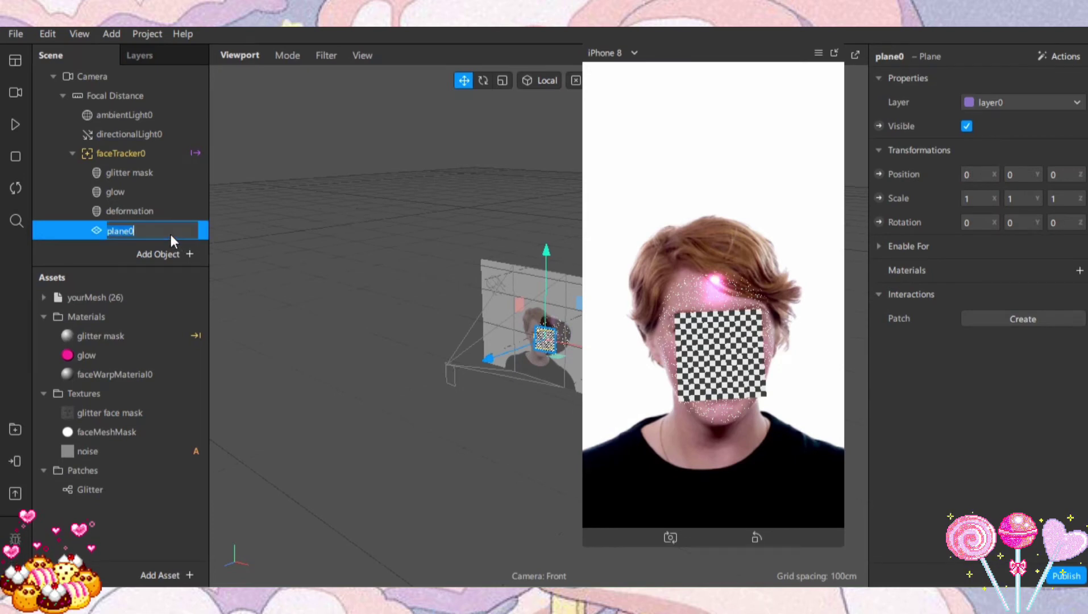
type("bunny ea")
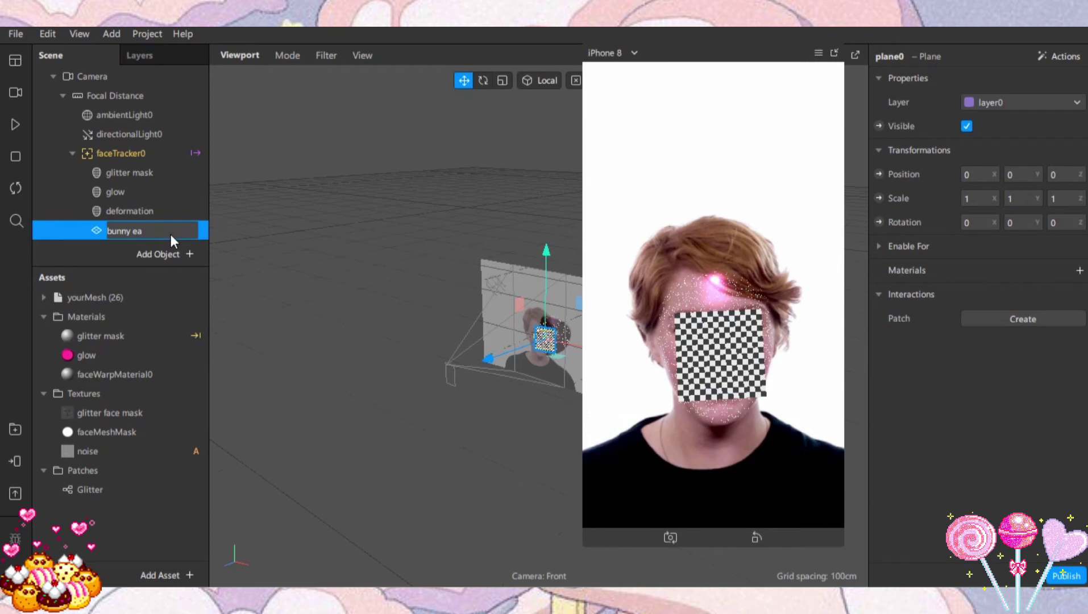
type("rs")
key("Return")
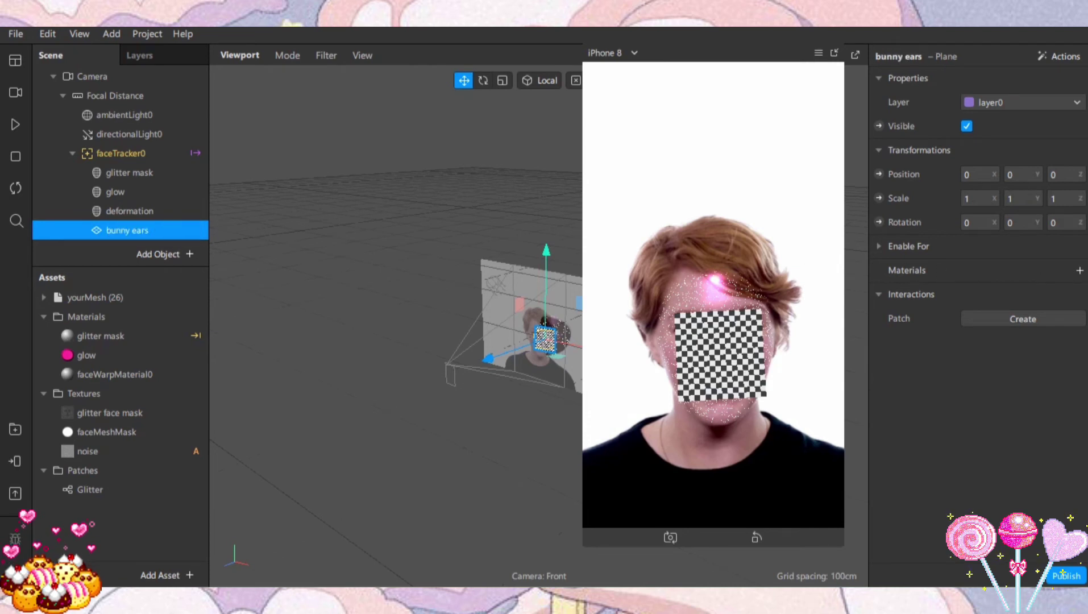
- Create a new material for the bunny ears plane and rename the material bunny ears
left_click(1084, 271)
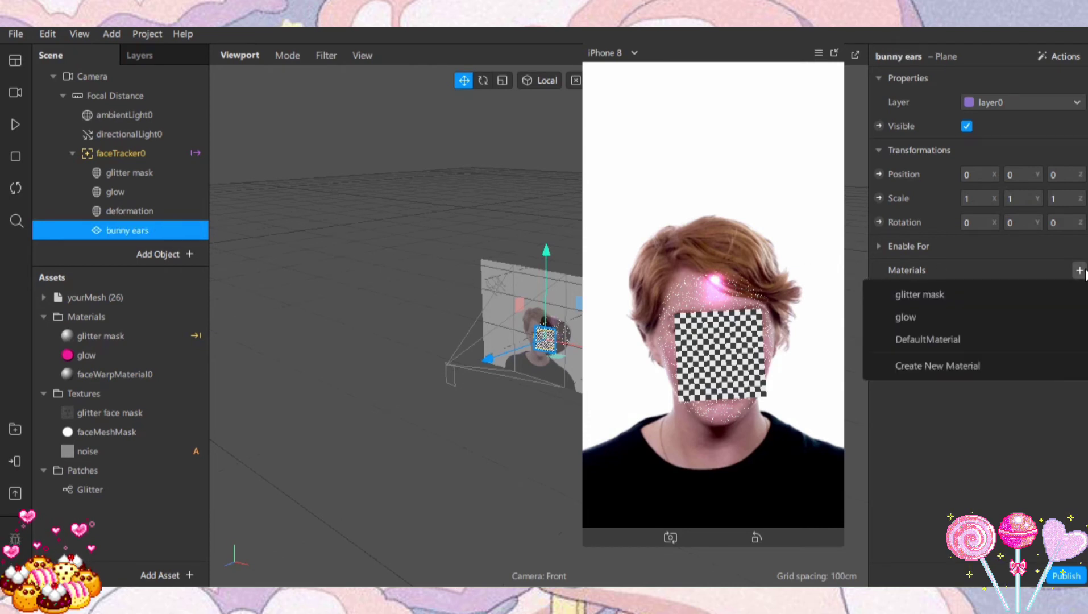
left_click(993, 366)
double_click(166, 397)
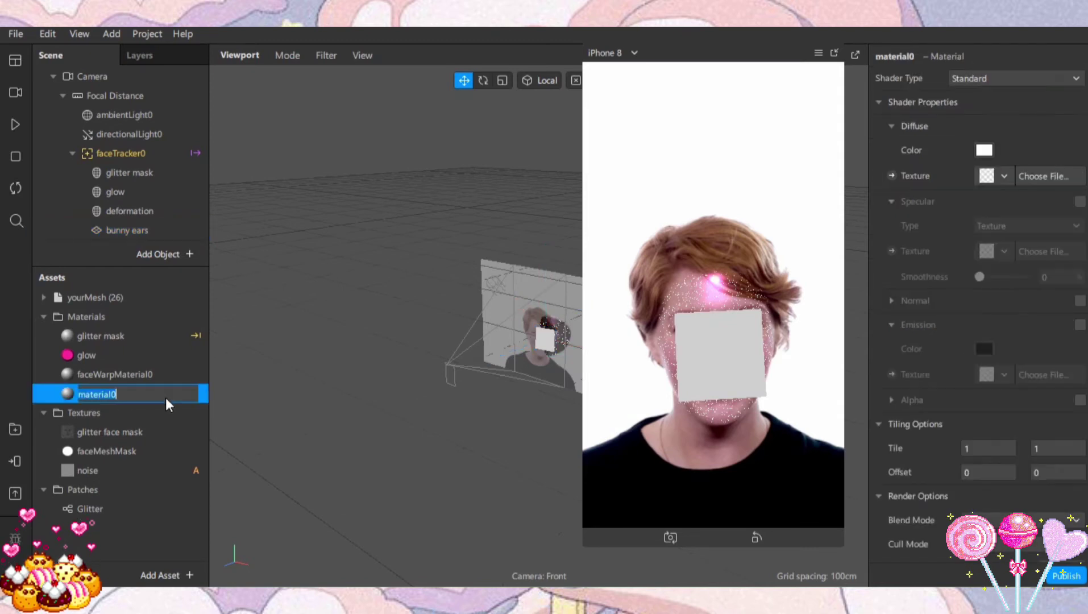
type("bunny ears")
key("Return")
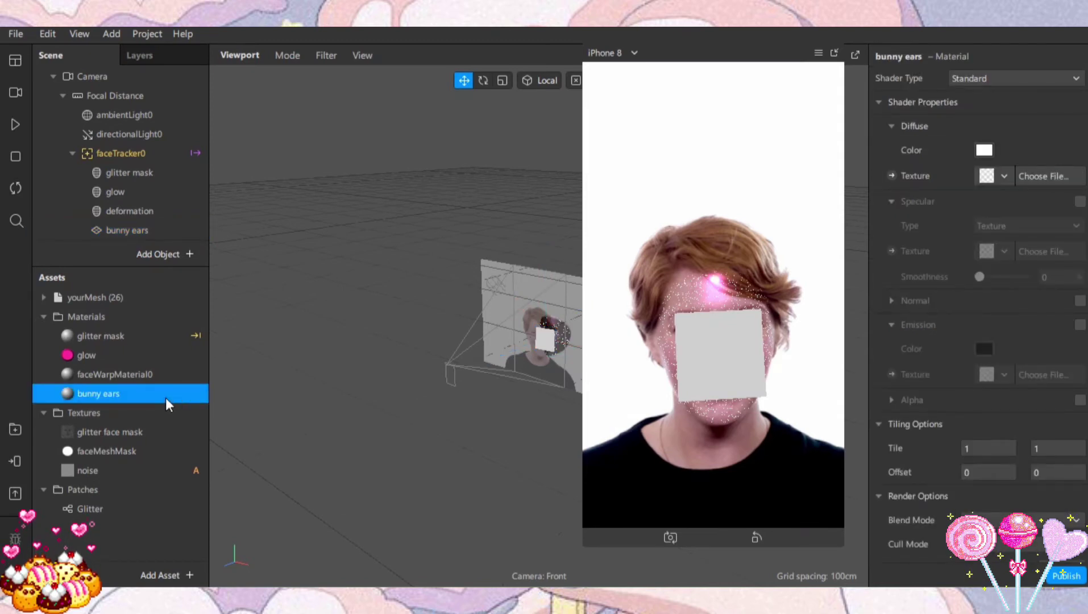
- Import bunny ears.png from the Glitter Face Mask folder as the material's diffuse texture and set its shader type to Flat
left_click(1011, 172)
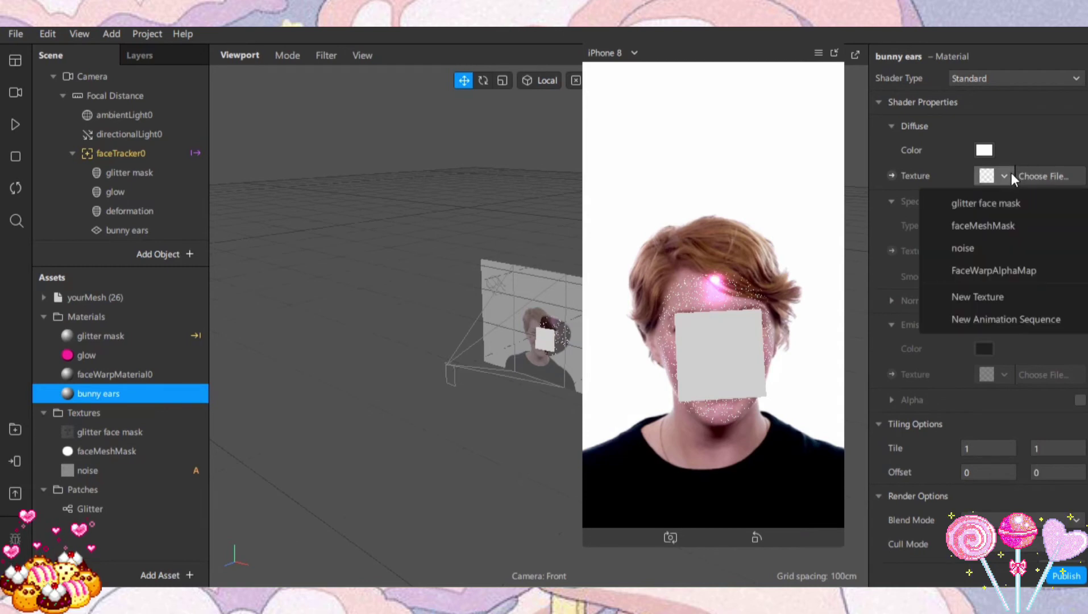
left_click(971, 296)
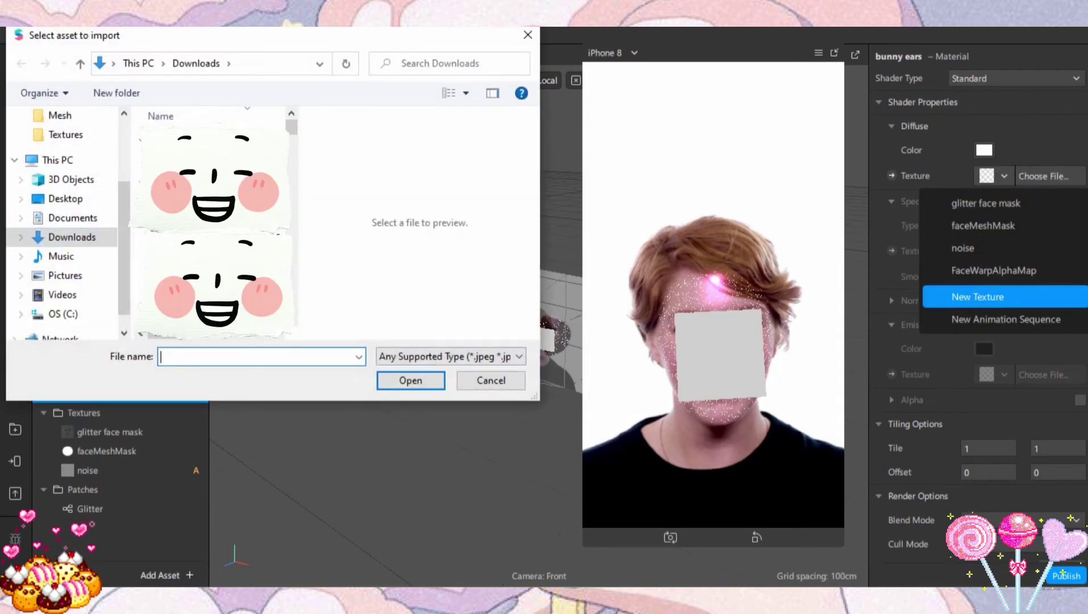
scroll(60, 170, "up", 3)
left_click(61, 173)
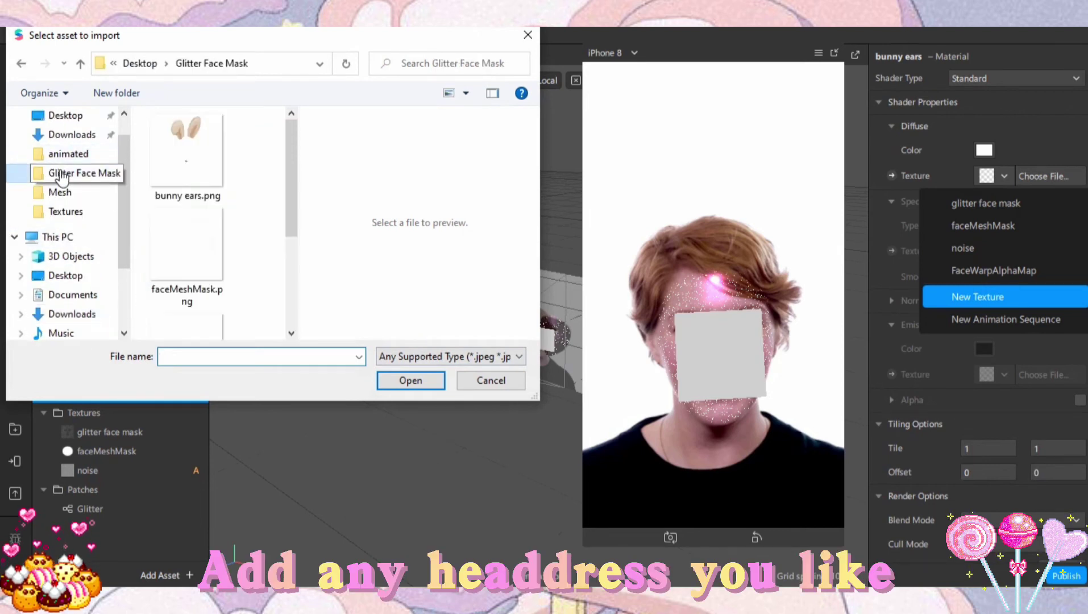
left_click(196, 154)
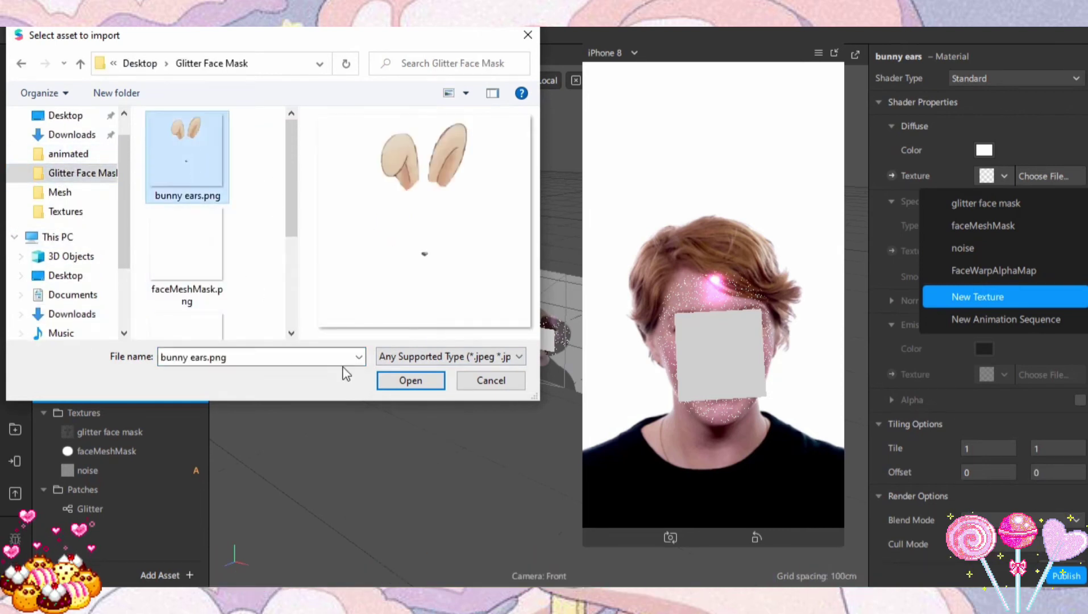
left_click(409, 381)
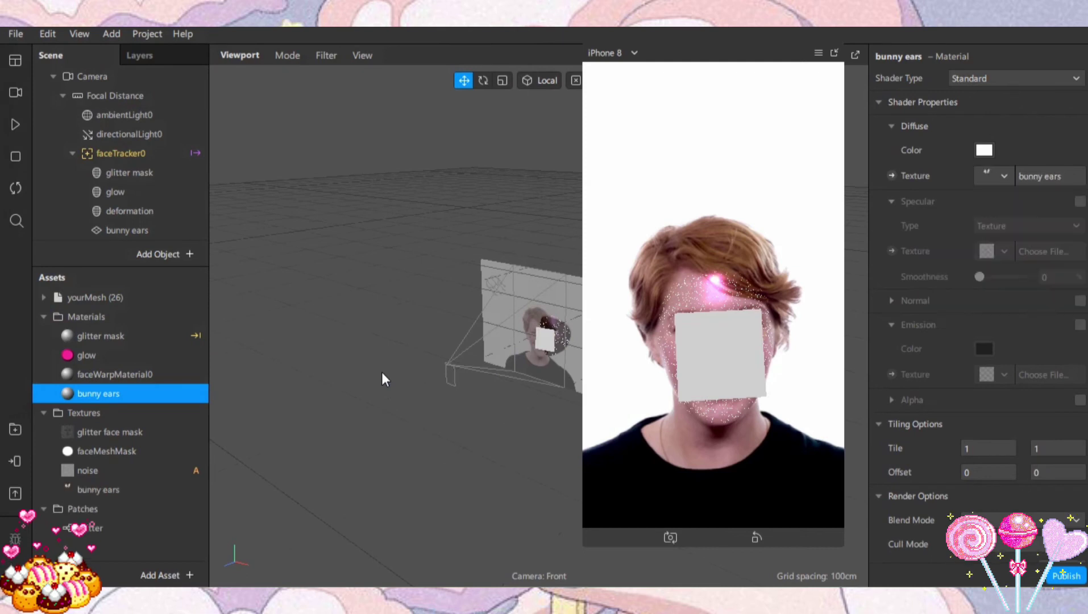
left_click(993, 81)
left_click(993, 80)
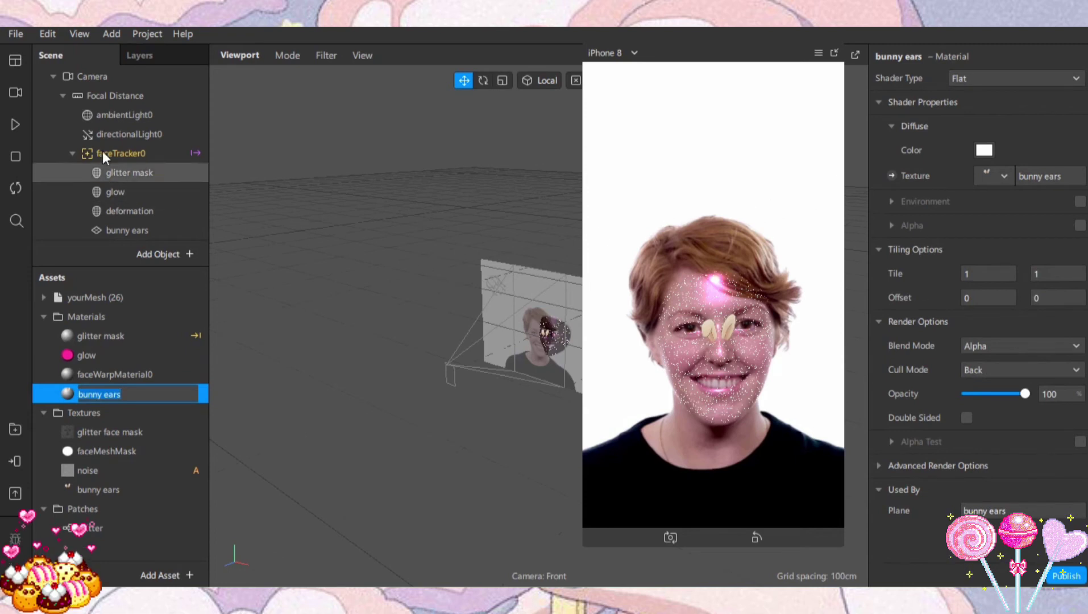
- Switch the viewport to the flat 2D mode and move the preview away from the face in the viewport
left_click(289, 59)
left_click(311, 105)
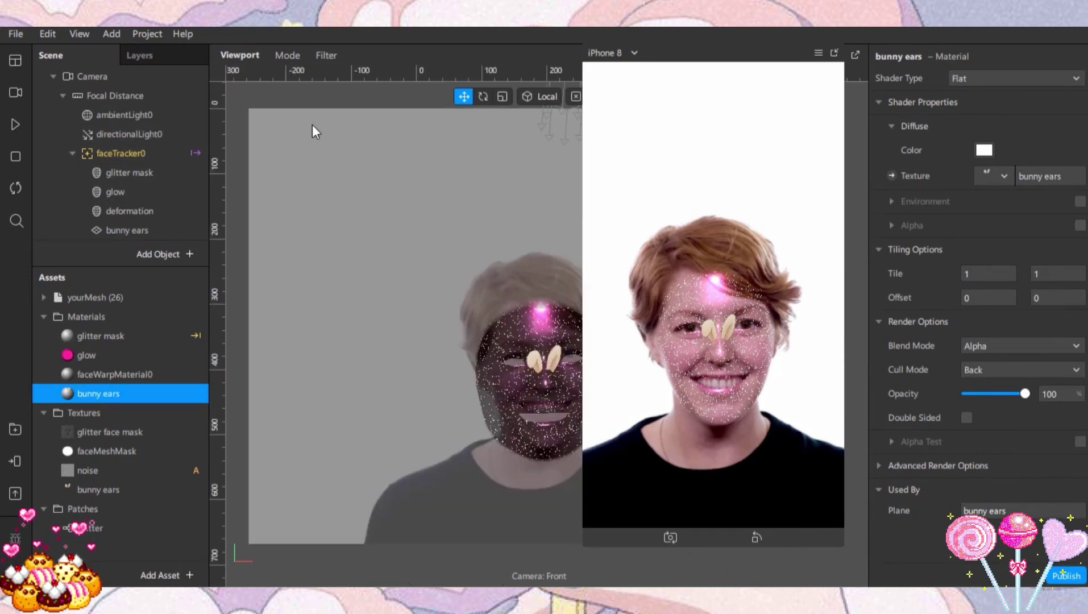
left_click_drag(743, 57, 873, 71)
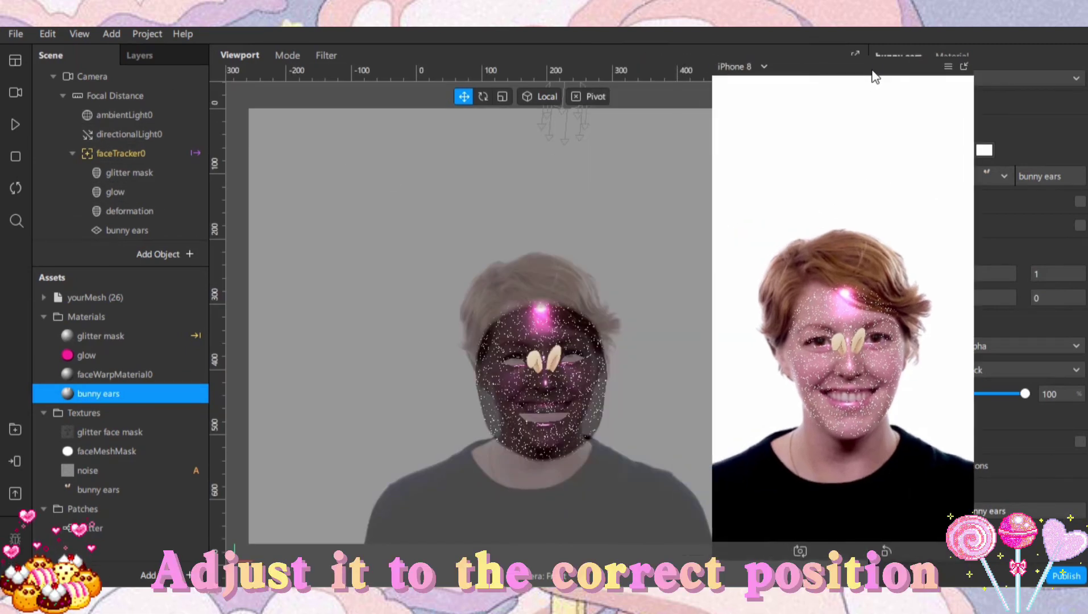
left_click(287, 55)
left_click(314, 100)
- Enlarge the bunny ears plane to a scale of about 2.03 and raise it to a Y position of about 0.032
left_click(168, 230)
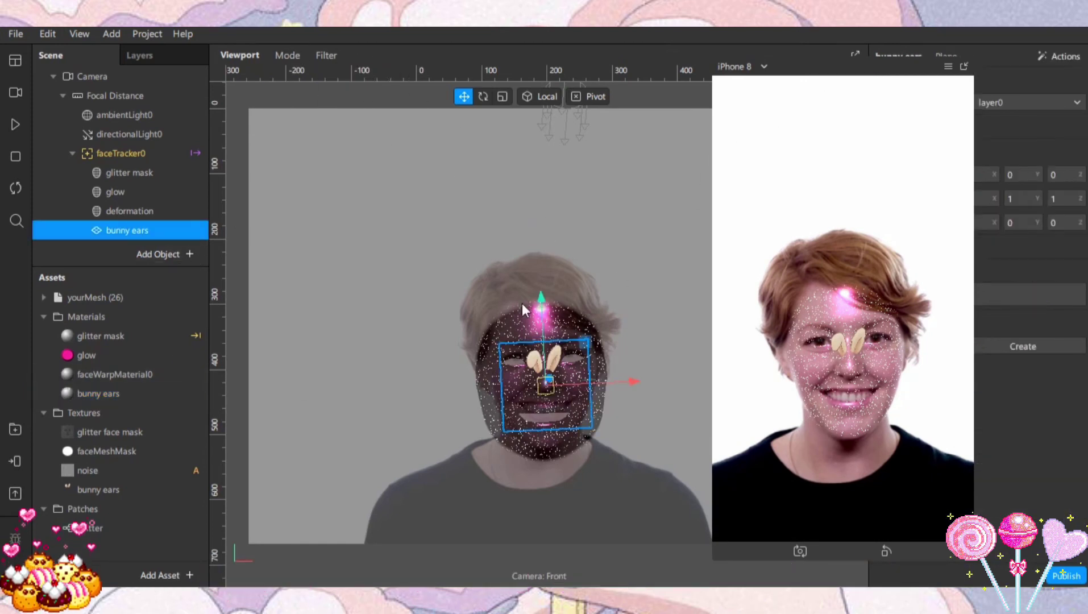
mouse_move(541, 304)
left_mouse_down()
mouse_move(537, 236)
mouse_move(526, 290)
left_mouse_up()
left_click(502, 96)
left_click_drag(585, 329, 628, 310)
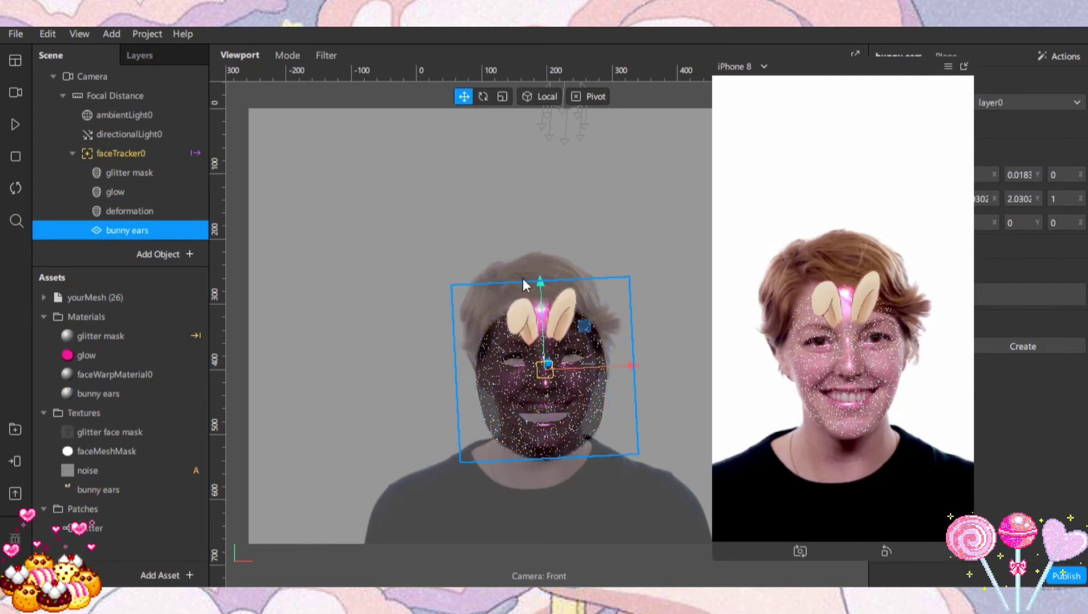
left_click_drag(542, 281, 538, 276)
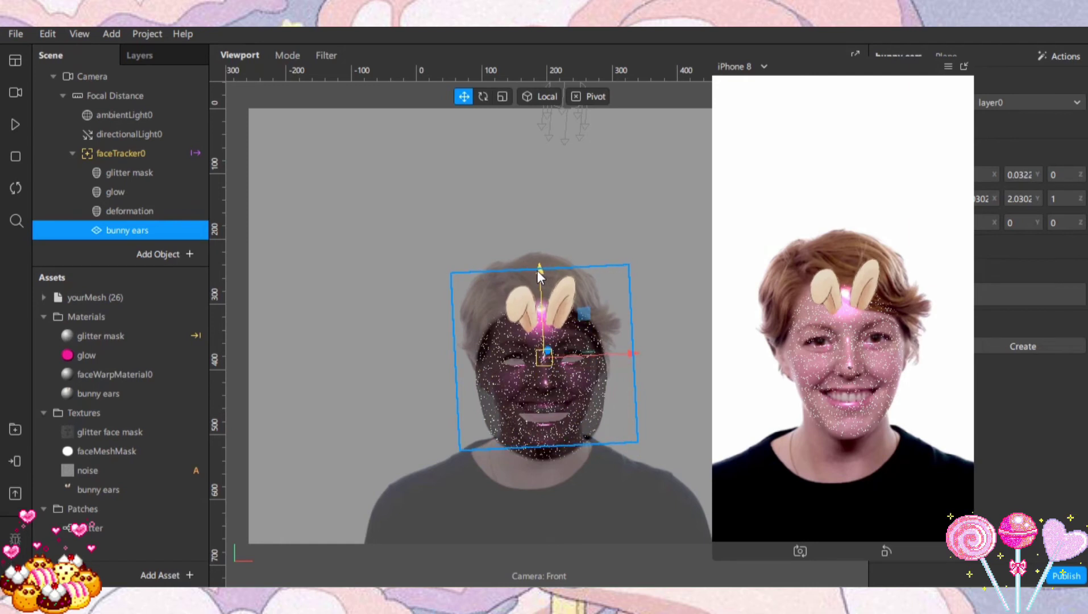
- Scale the bunny ears plane up to about 2.83 and raise it to a Y position of about 0.046
left_click(502, 96)
left_click_drag(584, 314, 634, 353)
left_click_drag(544, 272, 537, 259)
left_click(502, 96)
left_click_drag(612, 340, 613, 337)
left_click_drag(615, 335, 612, 336)
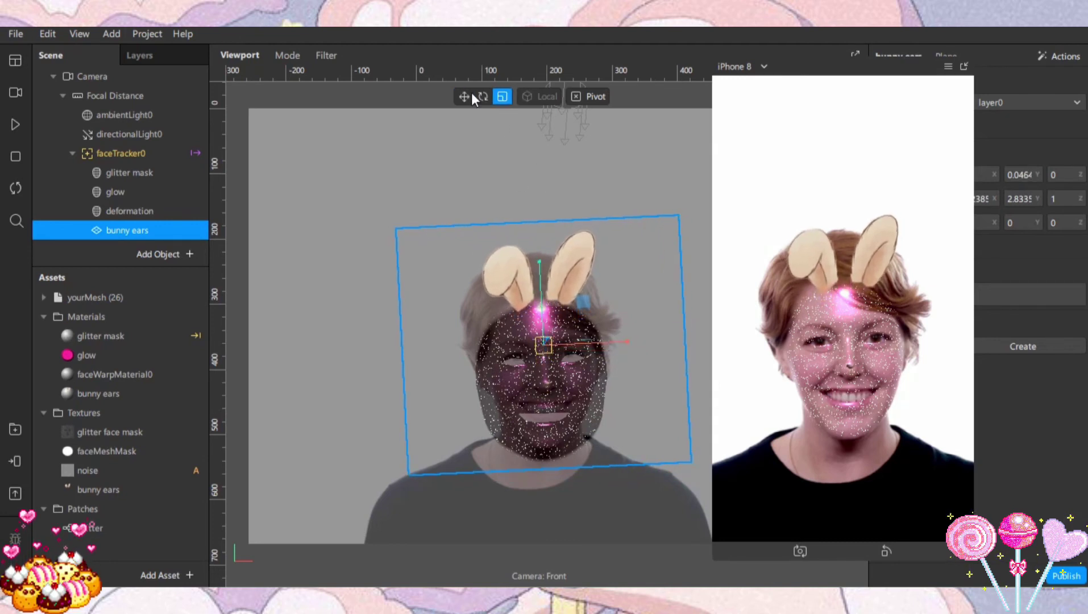
- Scale the bunny ears plane up to about 3.00 vertically and adjust its Y position to about 0.045
left_click(463, 97)
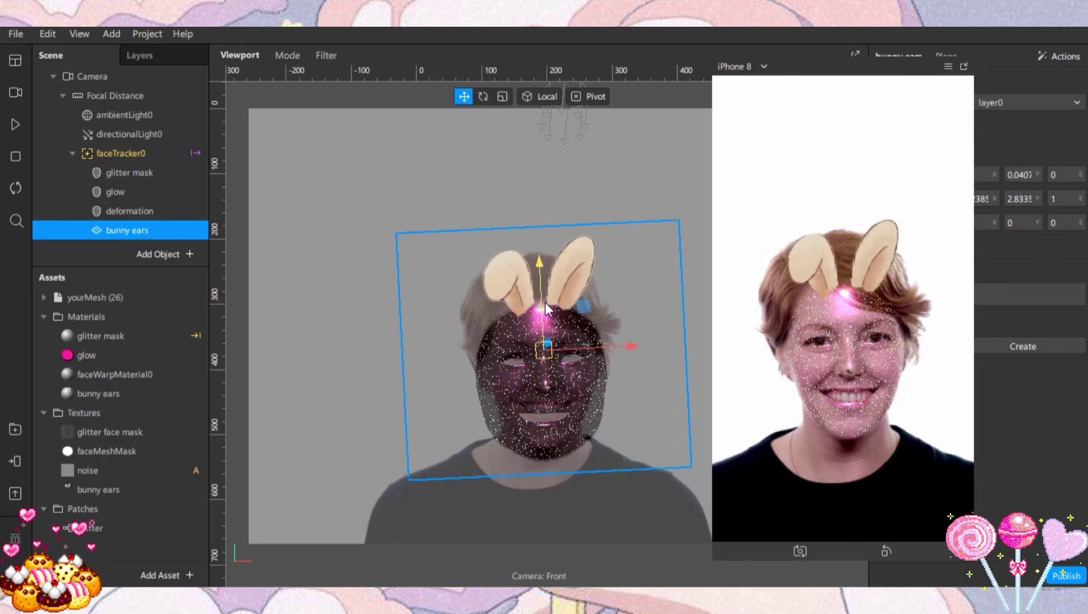
left_click(502, 97)
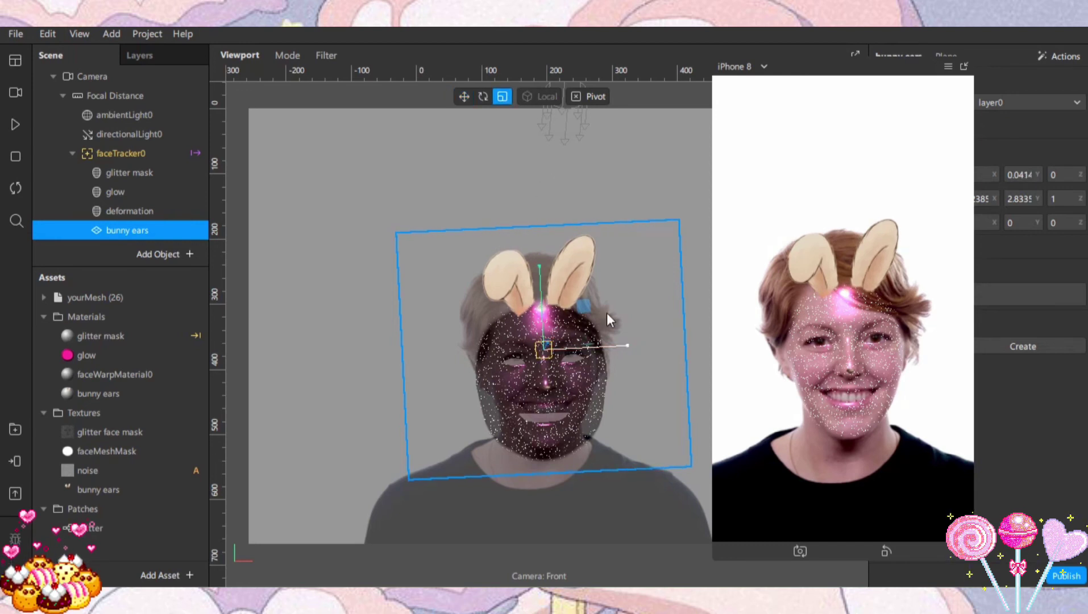
left_click_drag(583, 308, 591, 302)
key("w")
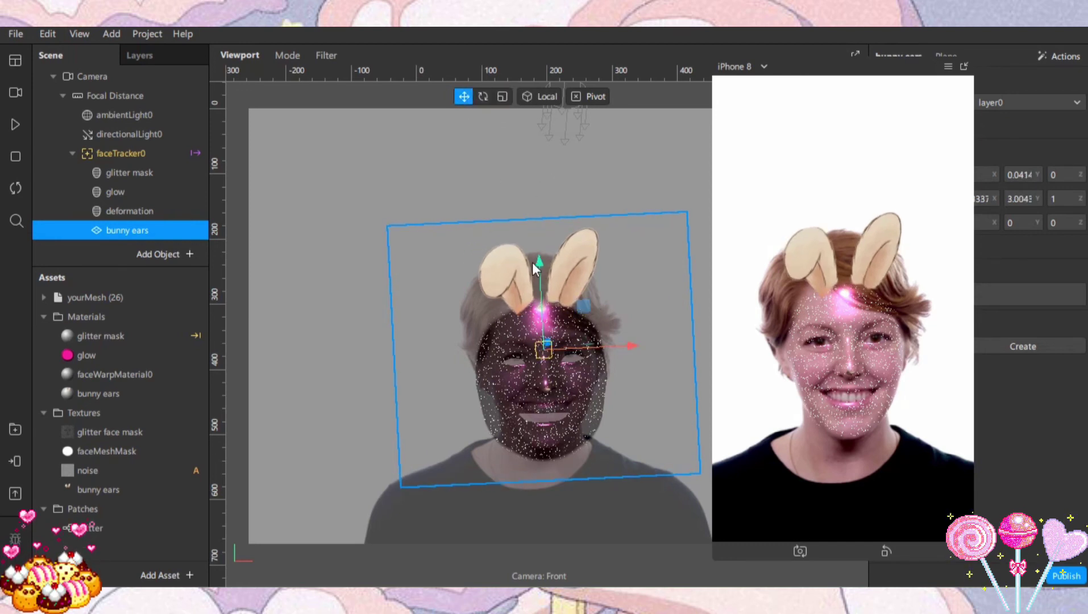
left_click_drag(544, 287, 538, 285)
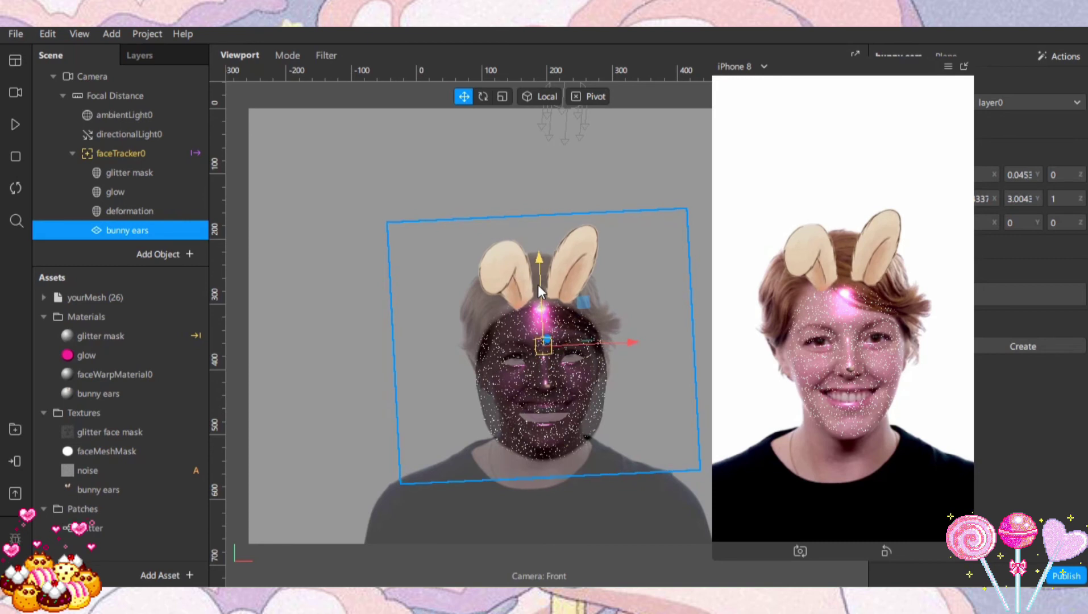
left_click_drag(603, 343, 606, 343)
left_click(47, 34)
left_click(140, 73)
- Stretch the bunny ears plane slightly wider along its X axis and deselect it
left_click(502, 97)
left_click_drag(598, 348, 611, 341)
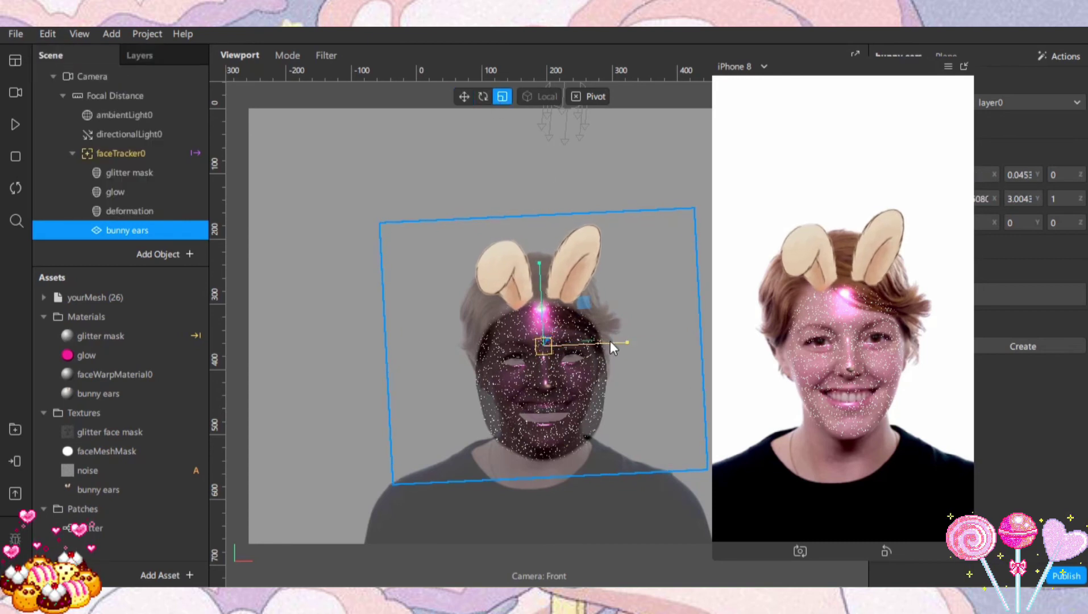
left_click(306, 282)
- Return the viewport to 3D object editing, move the preview clear of the properties, and resume the simulation video
left_click(286, 55)
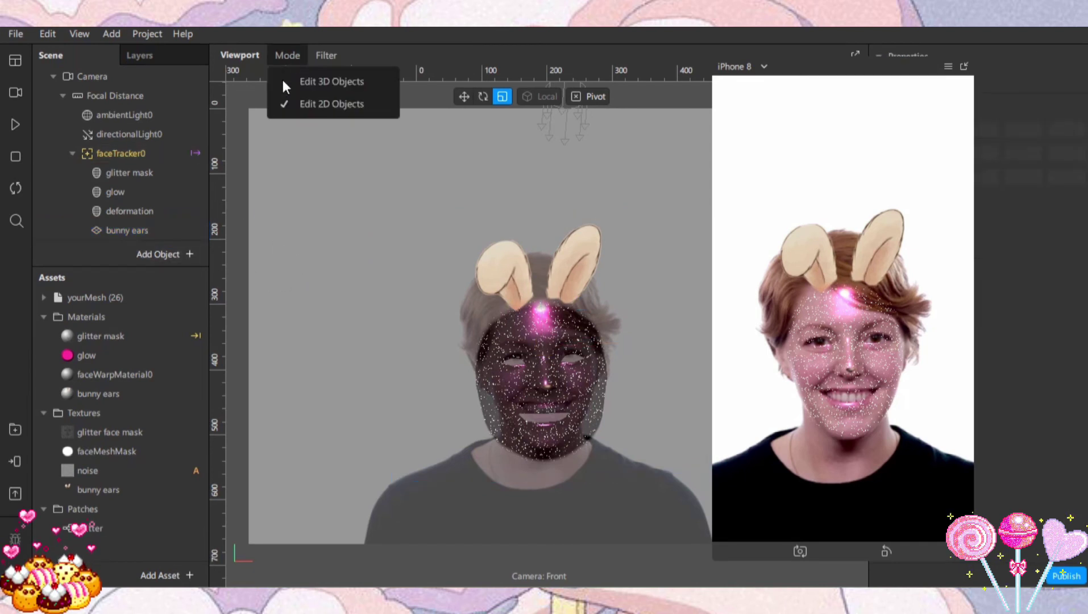
left_click(309, 85)
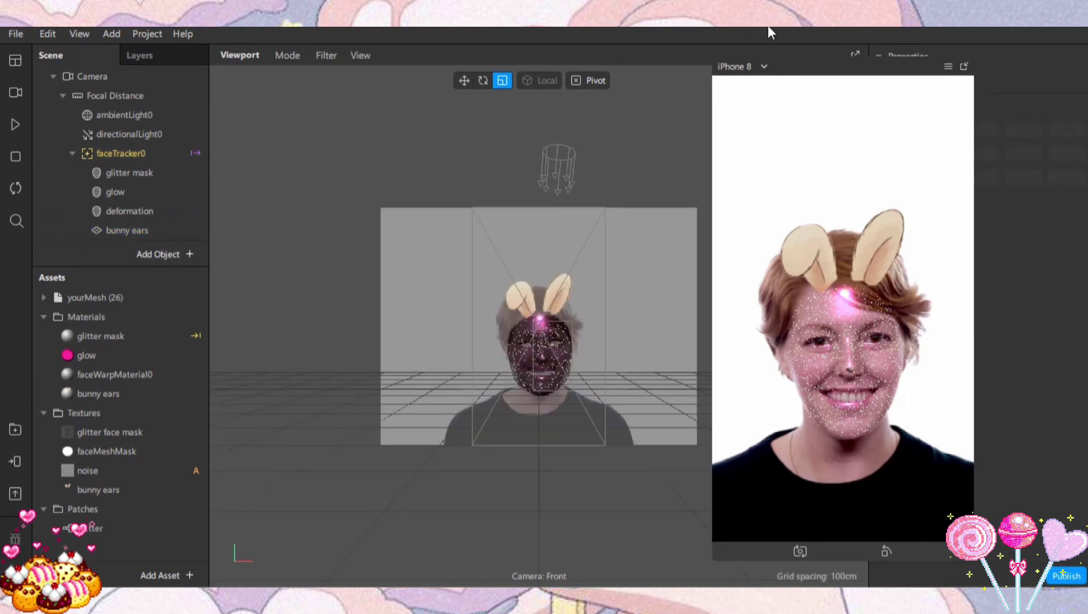
left_click_drag(803, 69, 678, 46)
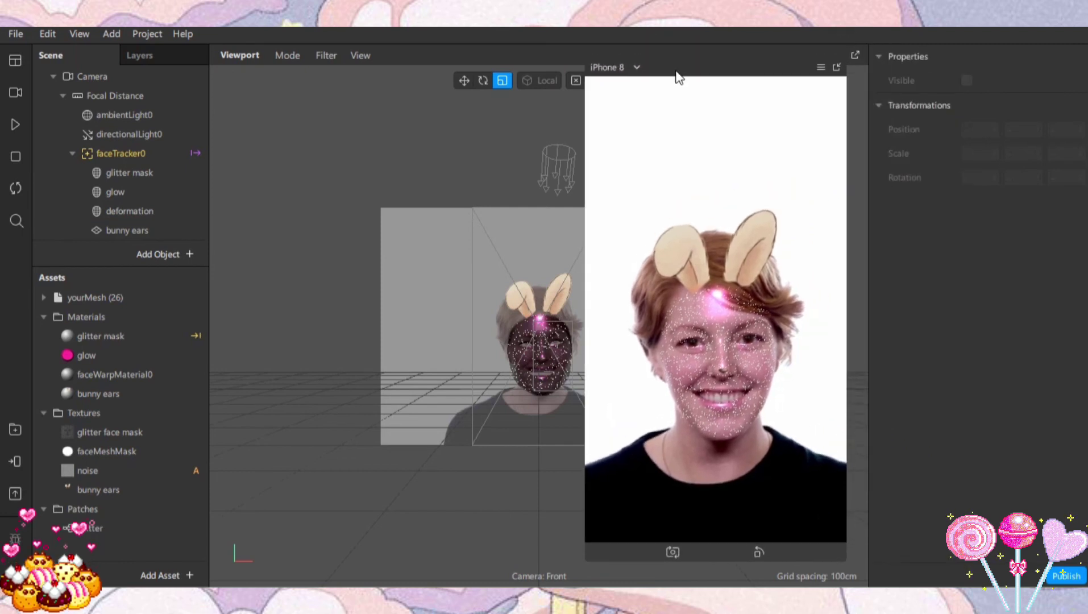
left_click(17, 124)
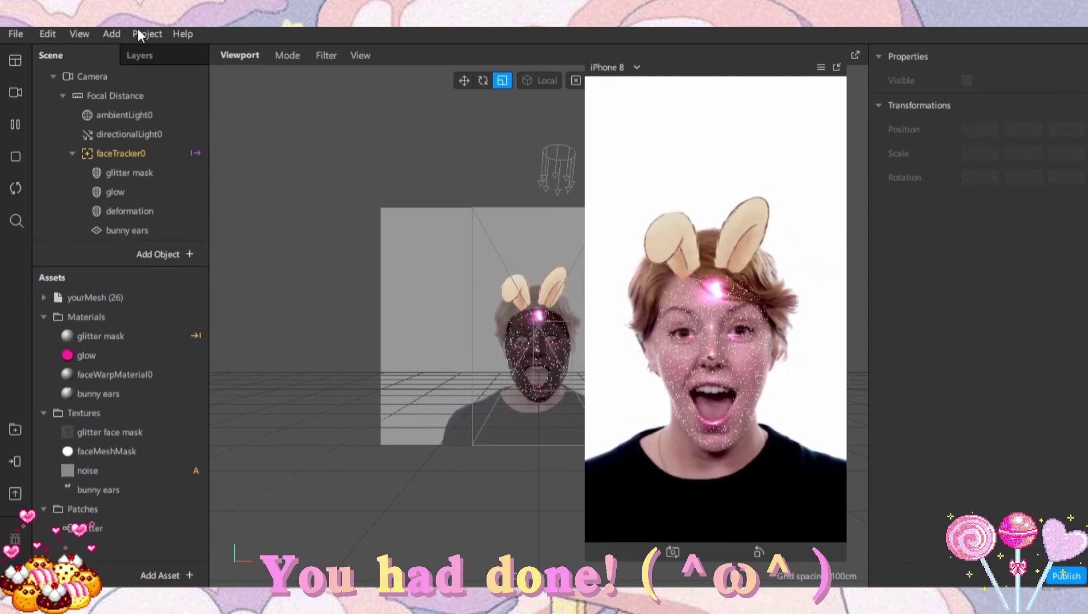
- Show the Patch Editor with the preview moved off the patches, and delete the glitter mask Diffuse Texture patch
left_click(46, 32)
mouse_move(79, 34)
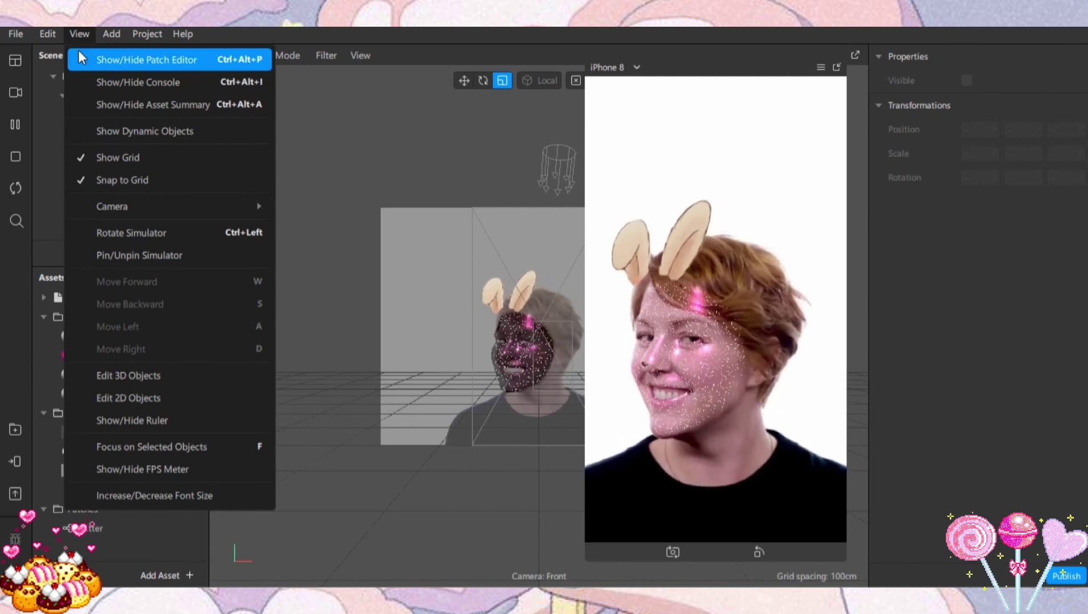
left_click(80, 56)
left_click_drag(639, 73, 885, 62)
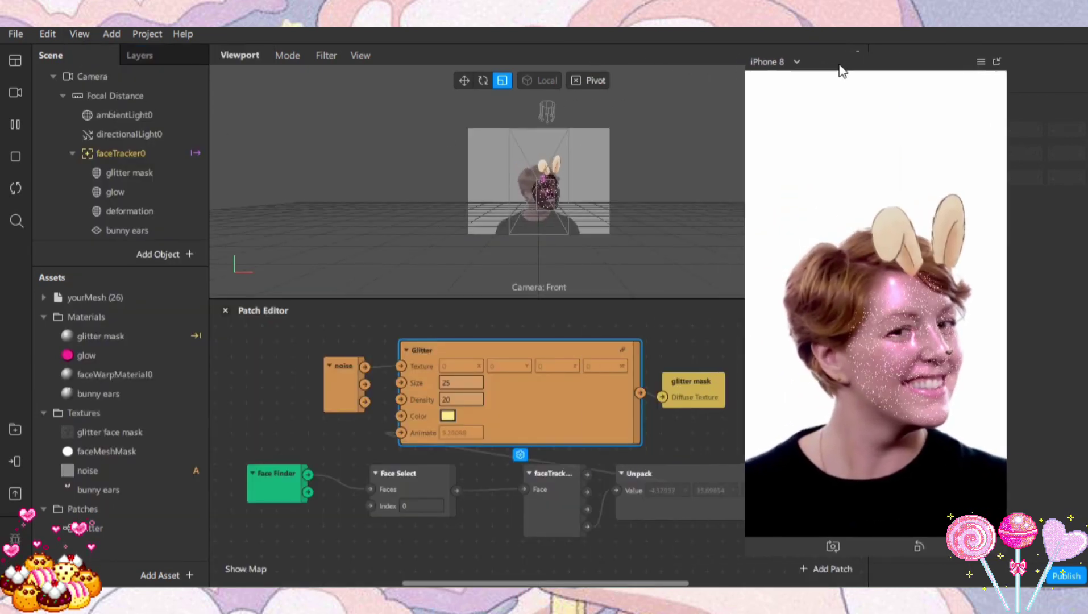
left_click(681, 390)
key("Delete")
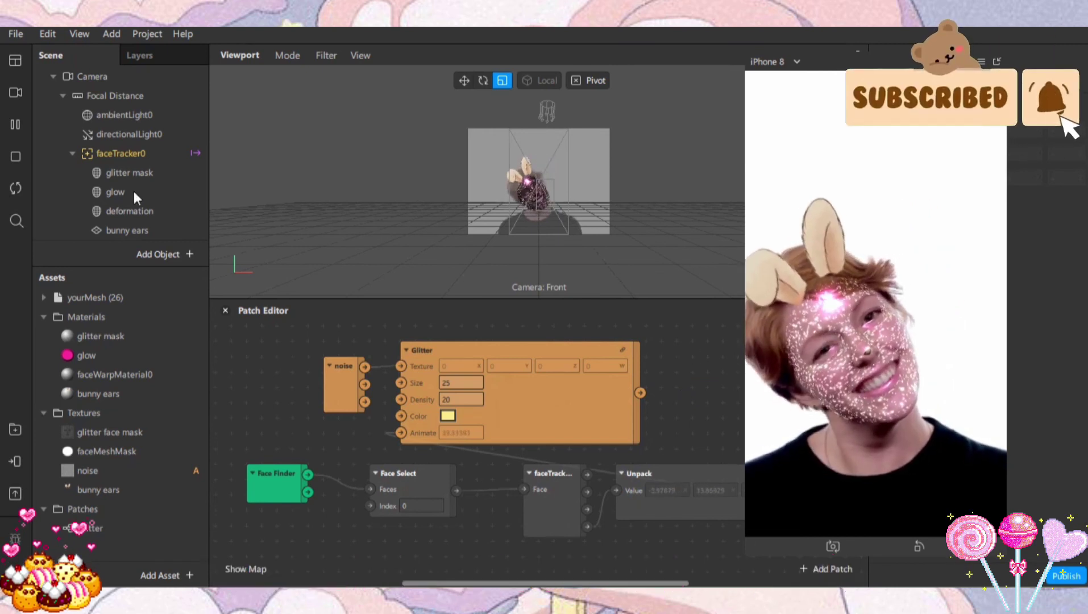
- Test the filter on several studio, outdoor and indoor simulation videos, finishing with the person in a red sweater against yellow
left_click(15, 92)
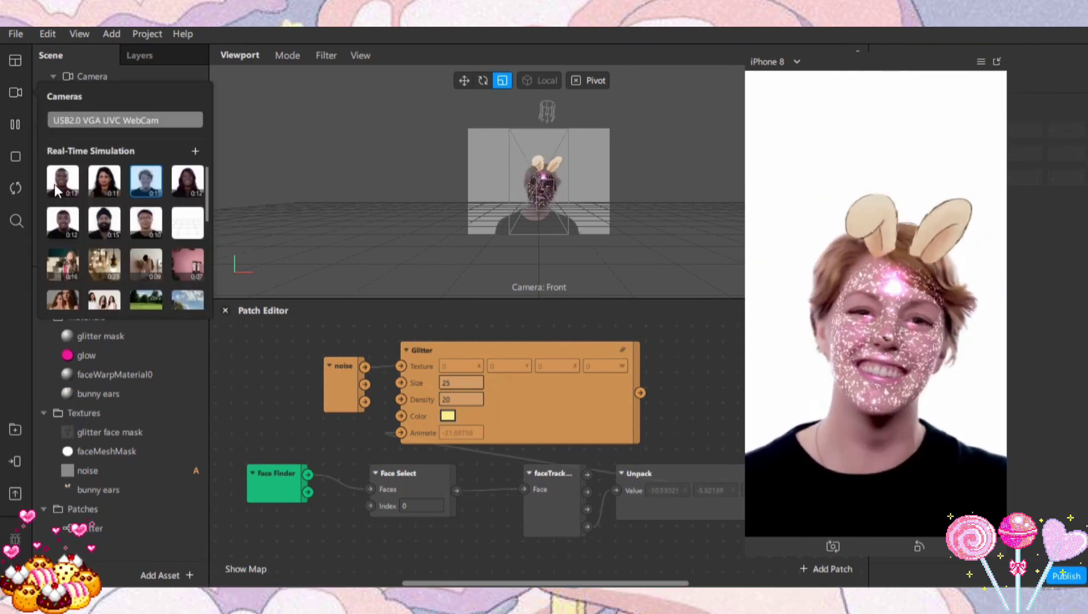
left_click(55, 183)
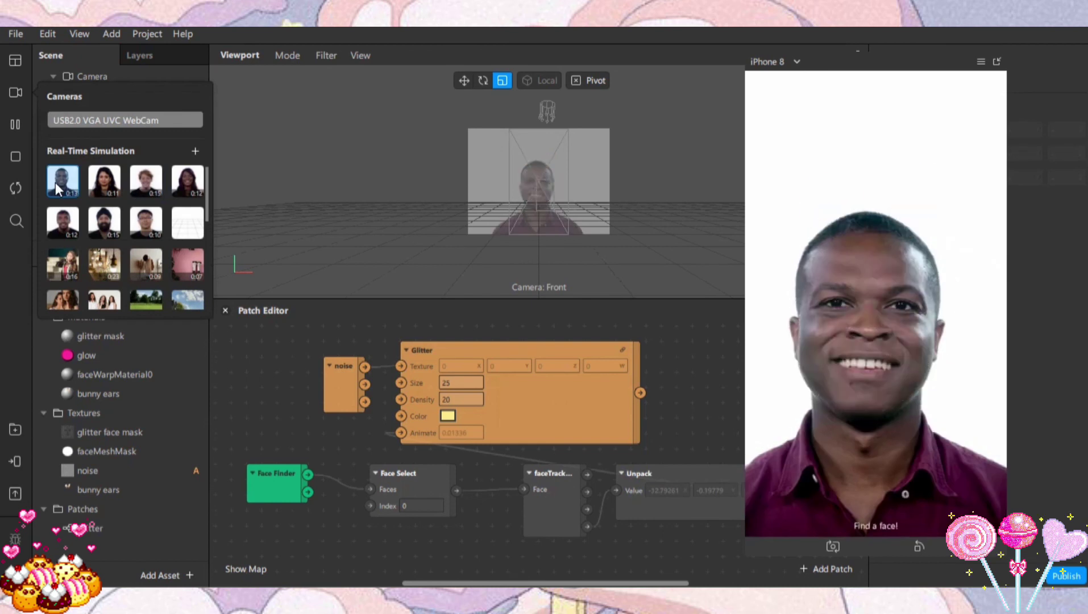
left_click(107, 189)
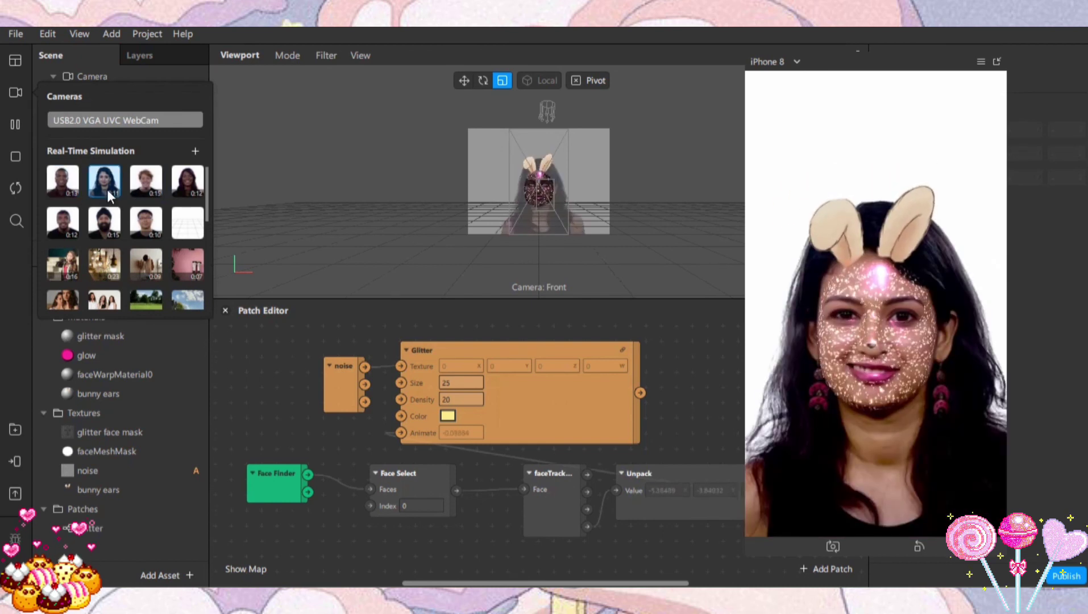
left_click(142, 220)
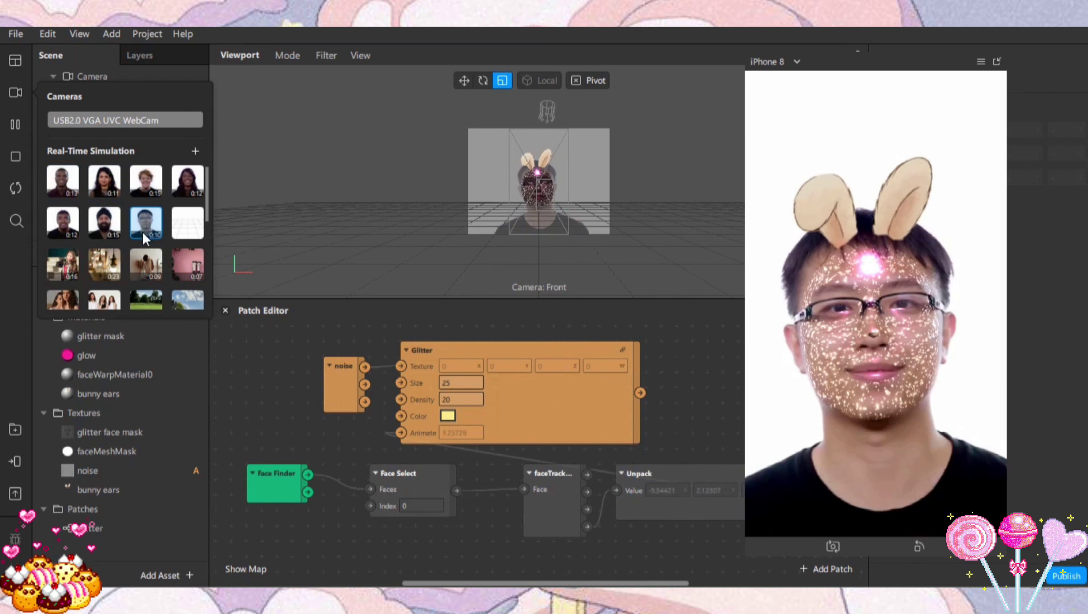
scroll(143, 231, "down", 3)
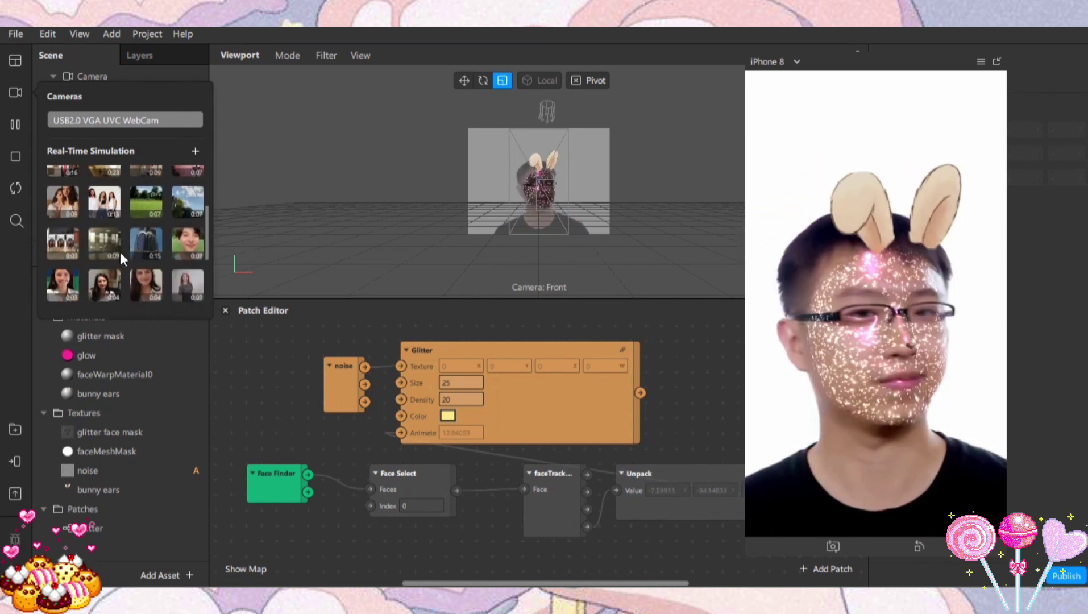
left_click(180, 251)
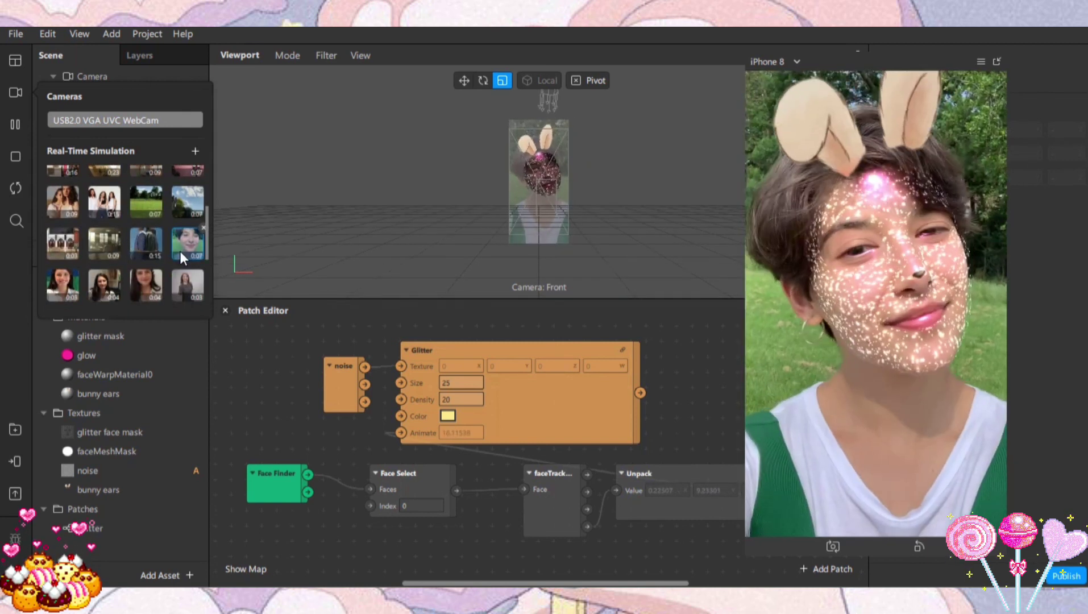
left_click(65, 281)
left_click(106, 285)
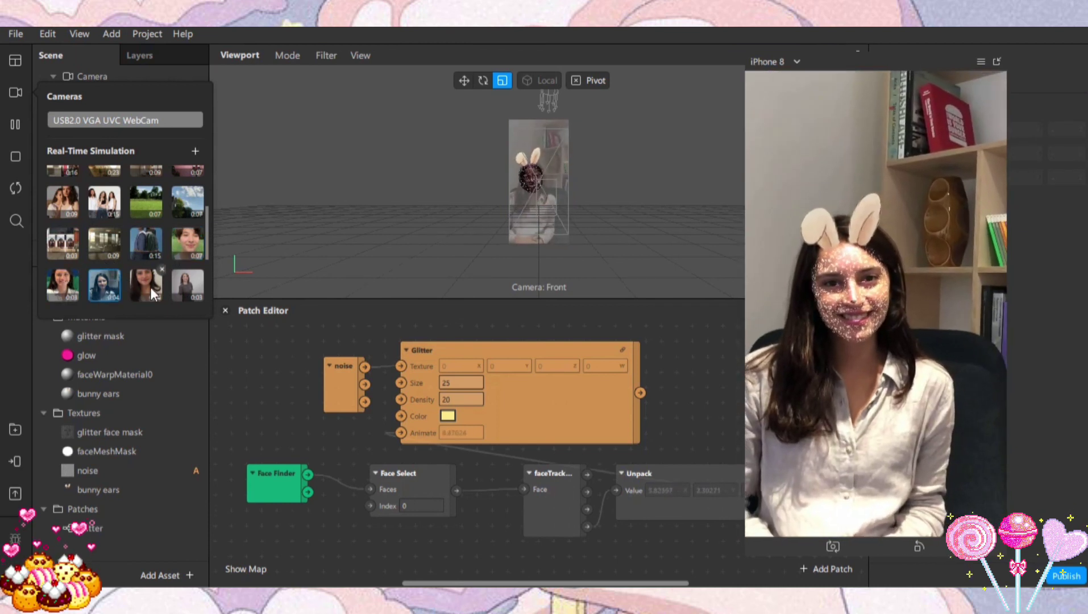
left_click(151, 287)
scroll(131, 269, "down", 1)
scroll(130, 264, "down", 1)
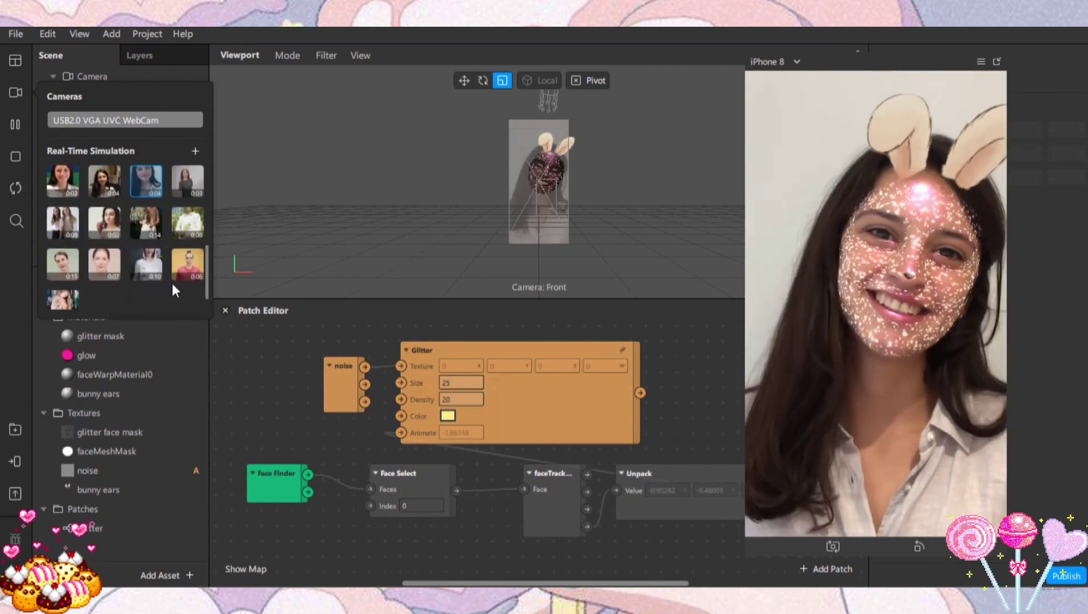
left_click(195, 265)
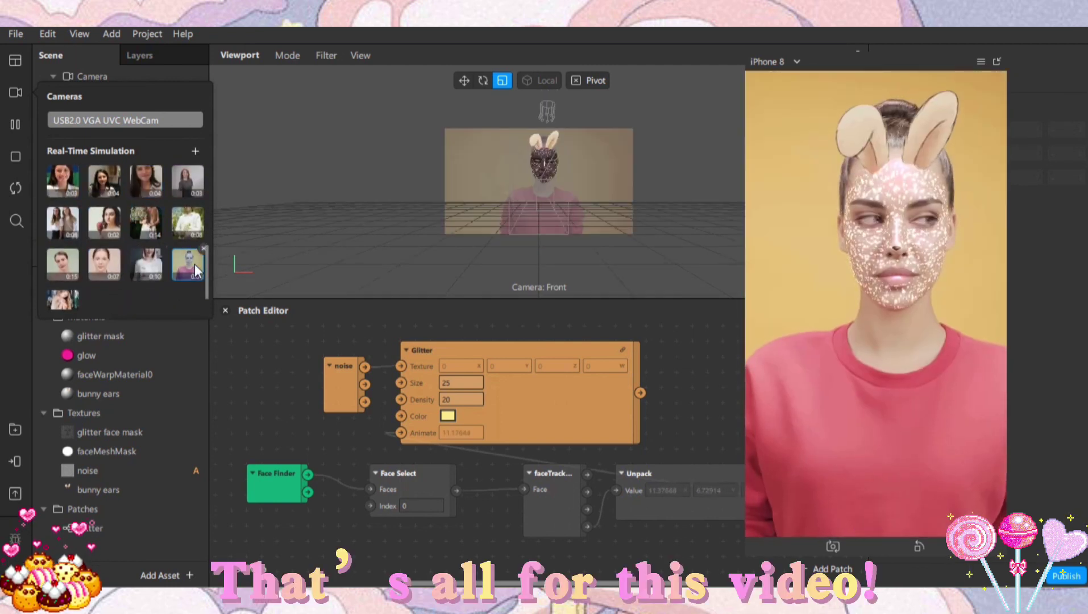
left_click(2, 311)
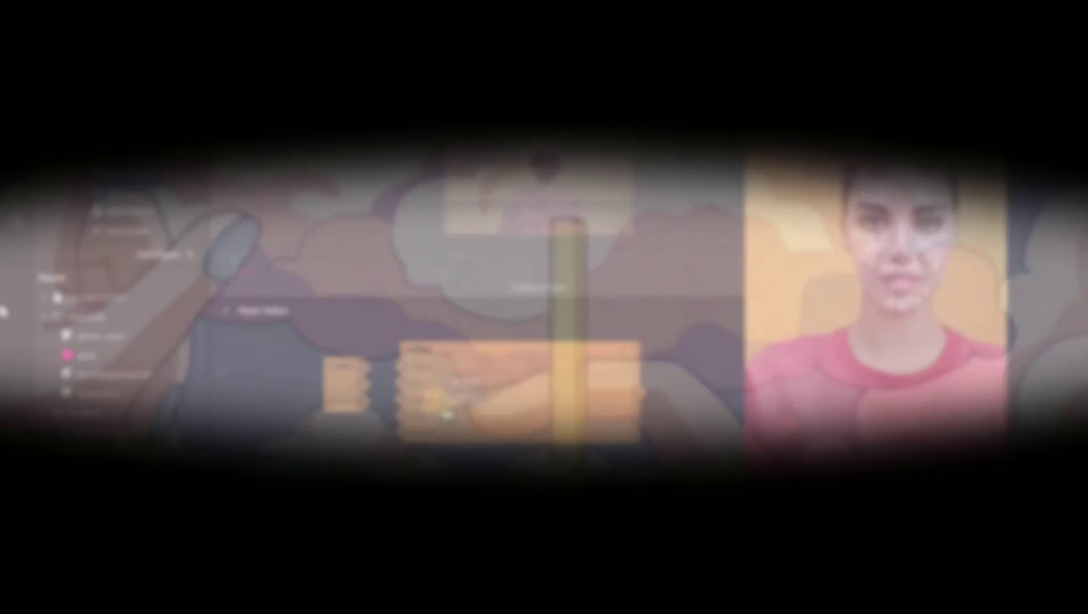